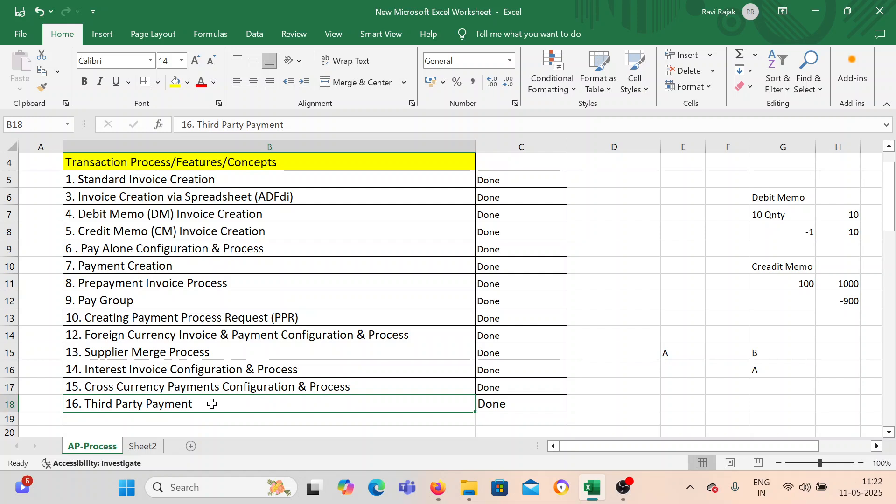
Clear the old A and B entries from the cells around E15:G16 beside the process list.
scroll(211, 401, "down", 1)
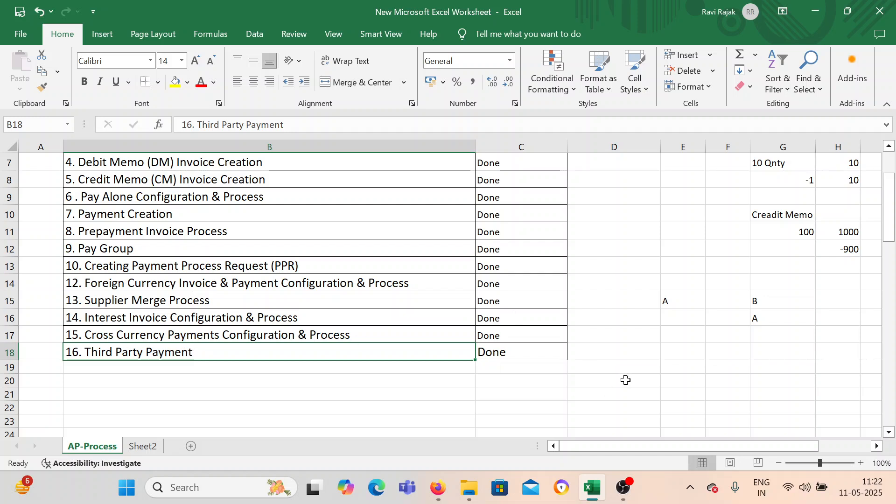
left_click(644, 361)
left_click_drag(676, 286, 770, 344)
key("Delete")
Enter ABC in cell E15.
left_click(692, 287)
double_click(687, 303)
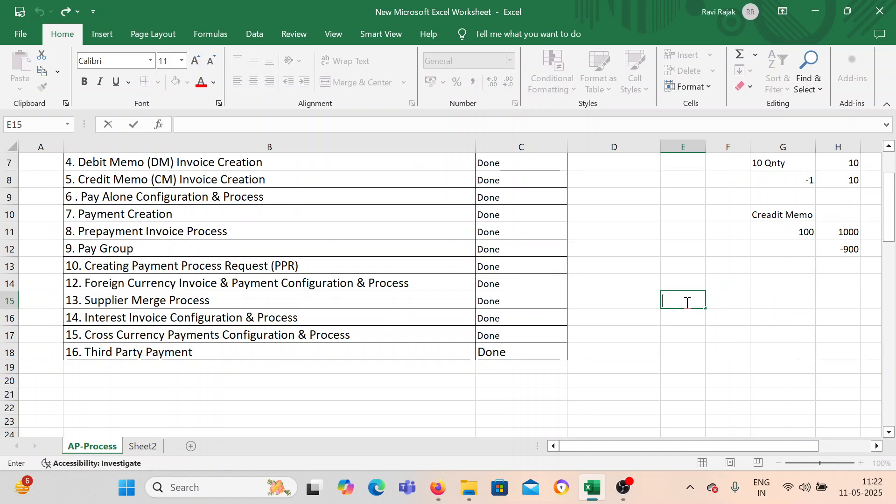
type("BEL Supplier")
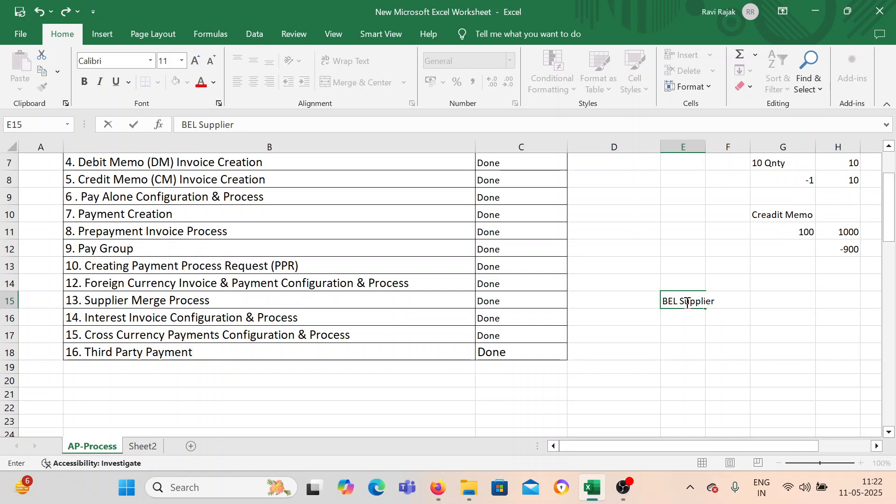
key("BackSpace")
key("BackSpace")
key("BackSpace")
key("BackSpace")
key("BackSpace")
key("BackSpace")
key("BackSpace")
key("BackSpace")
key("BackSpace")
key("BackSpace")
key("BackSpace")
key("BackSpace")
type("AN")
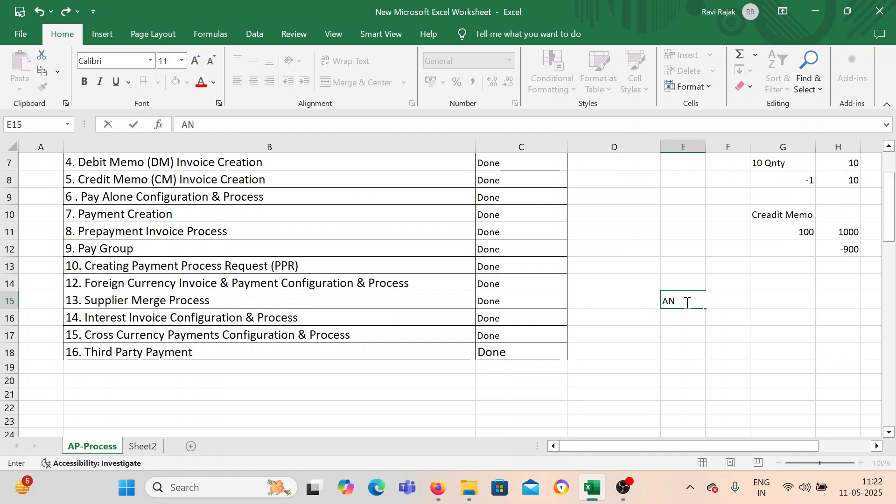
key("BackSpace")
type("BC")
left_click(746, 368)
left_click(723, 301)
left_click(669, 300)
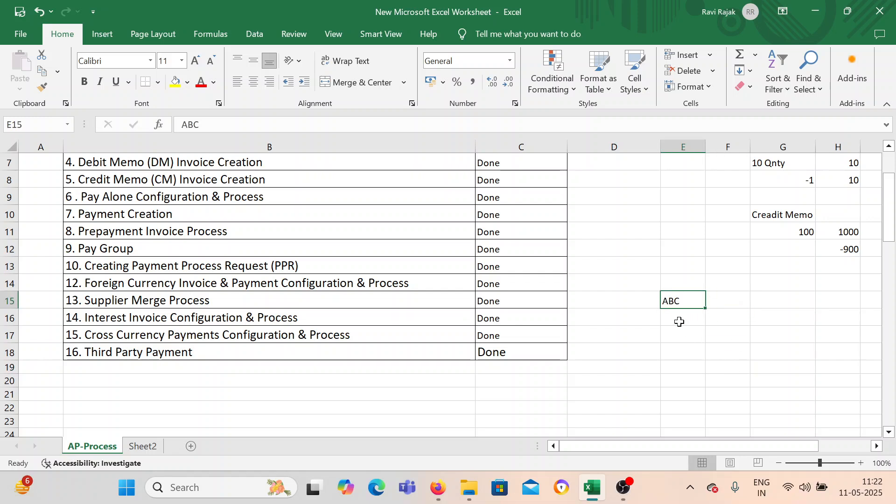
left_click(675, 317)
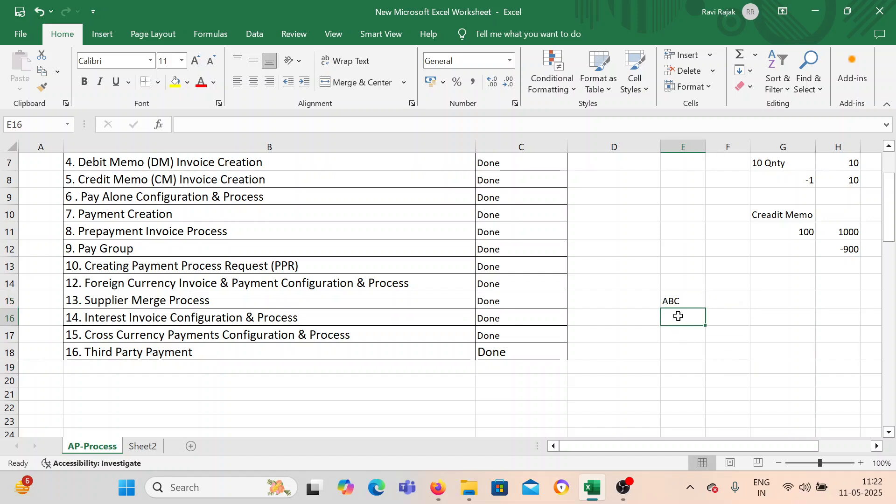
left_click(680, 301)
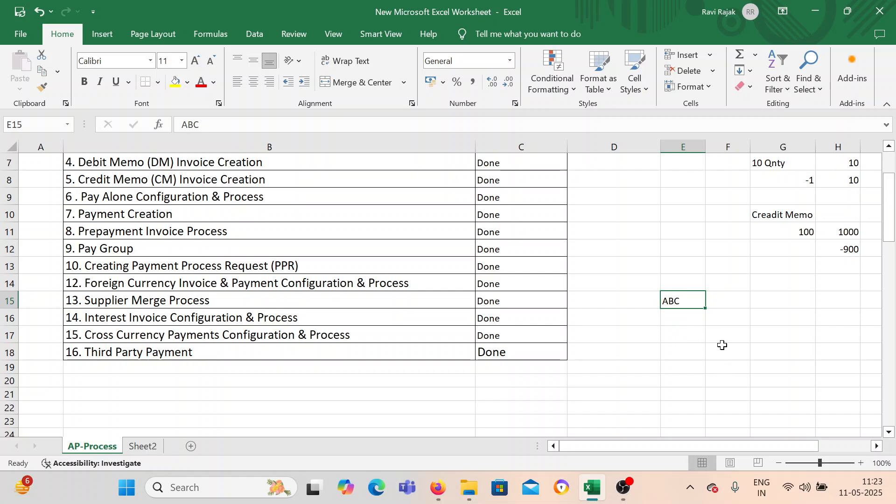
Enter DEF in cell G15, on the same row as ABC.
left_click(786, 300)
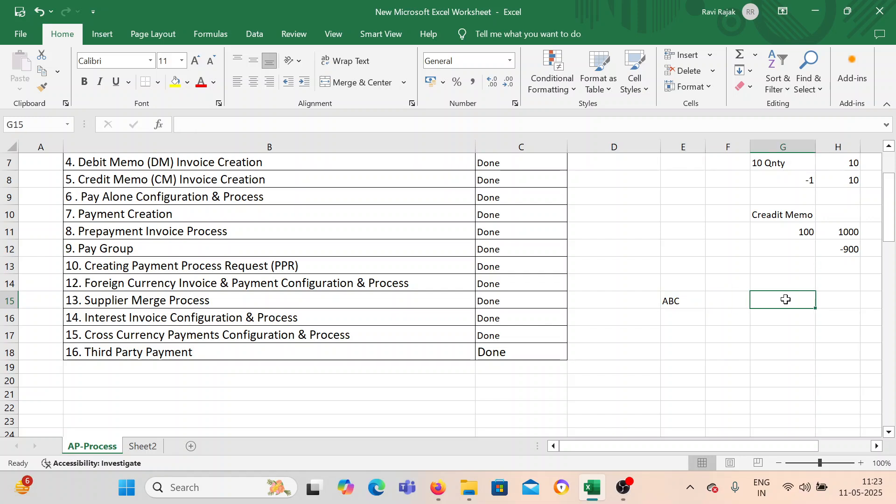
type("DEF")
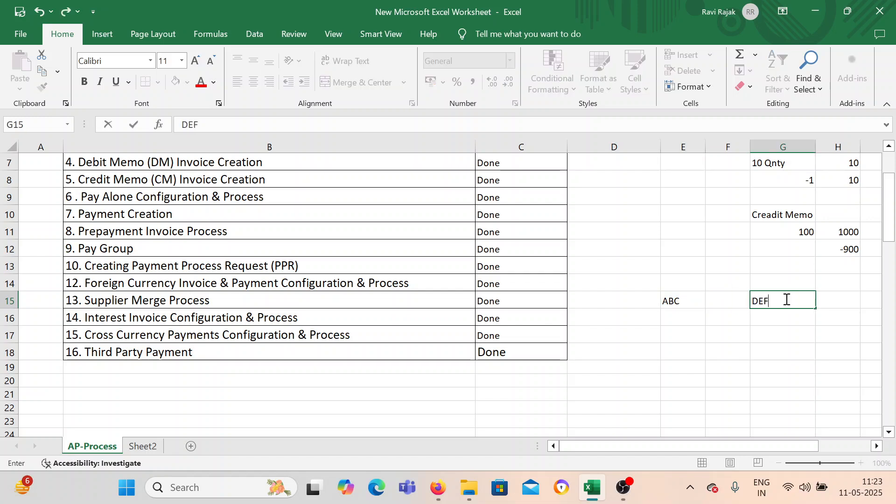
left_click(708, 357)
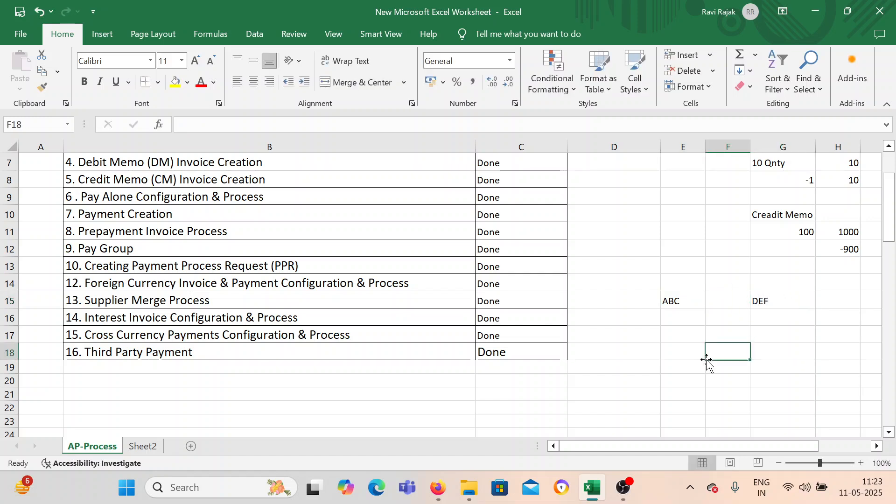
left_click(676, 304)
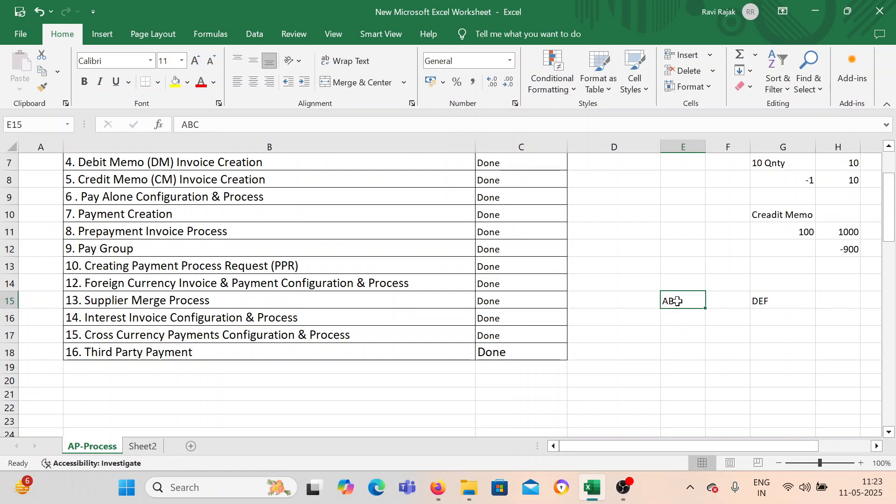
left_click(768, 300)
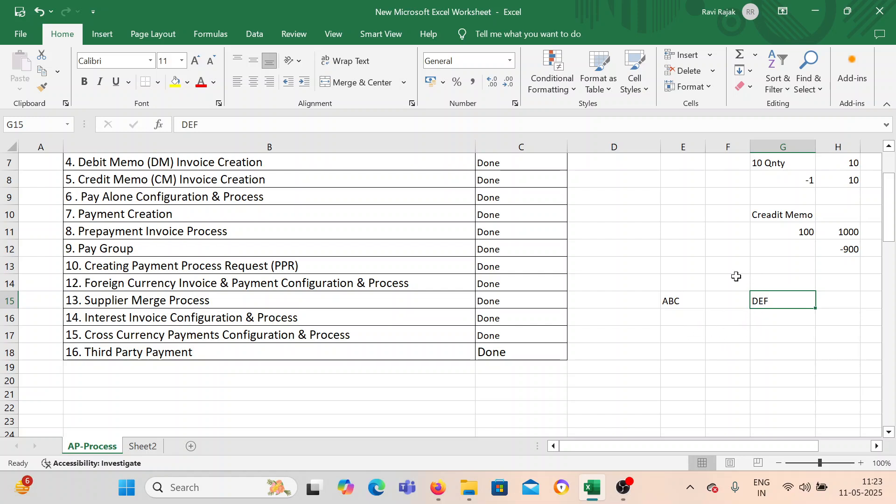
left_click(682, 304)
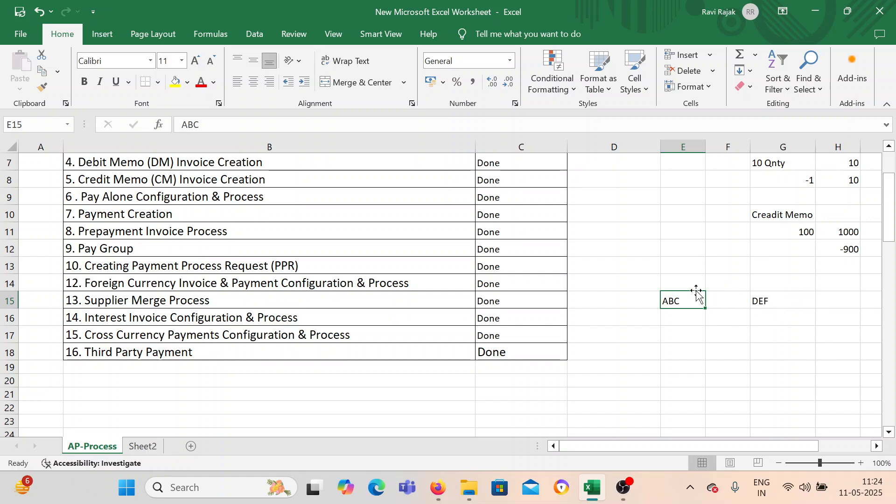
Copy the ABC and DEF cells E15:G15 to row 75, starting at D75.
scroll(719, 282, "down", 2)
scroll(597, 346, "up", 1)
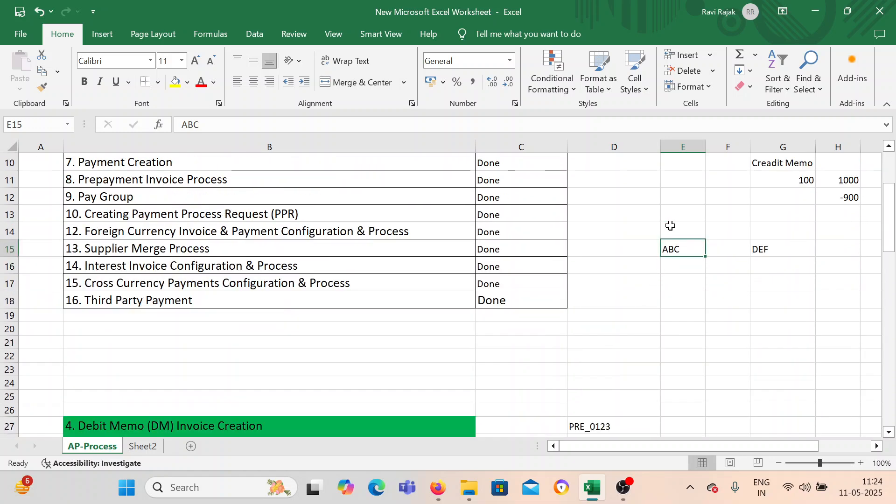
left_click_drag(670, 248, 772, 257)
key("ctrl+c")
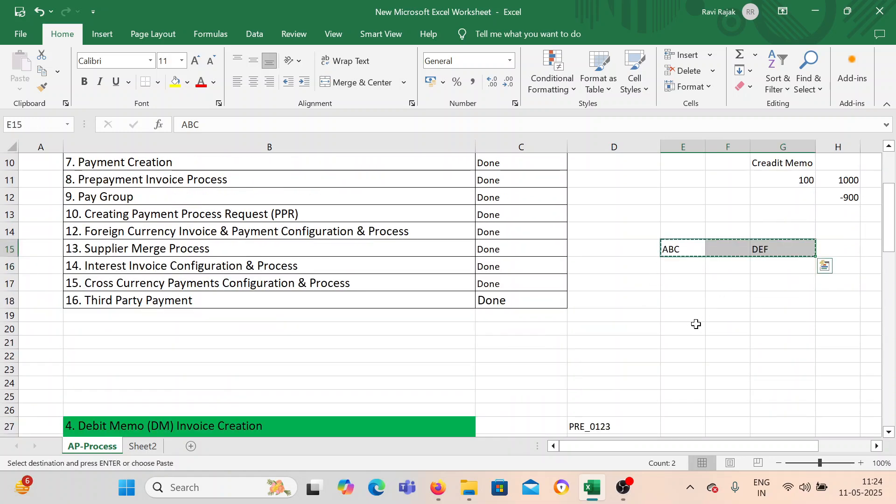
scroll(688, 316, "down", 19)
scroll(689, 316, "down", 1)
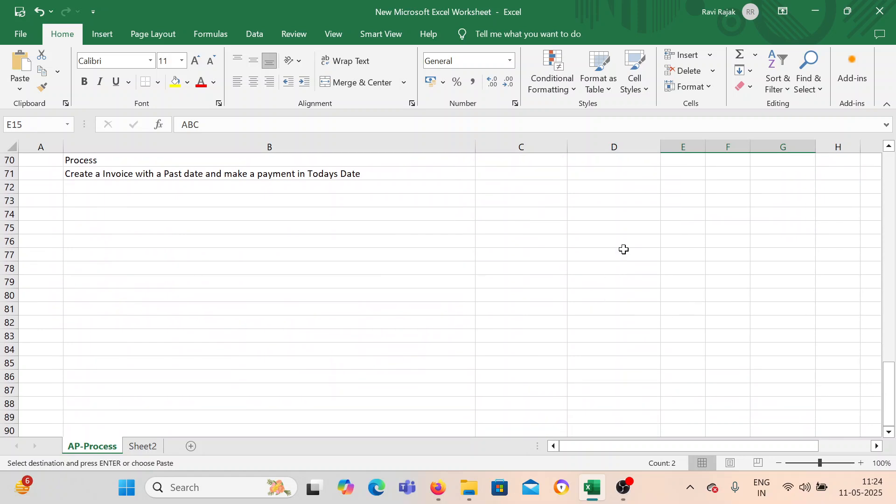
left_click(616, 227)
key("ctrl+v")
left_click(607, 296)
Enter the heading "Third Party Payments" in cell B75.
left_click(142, 226)
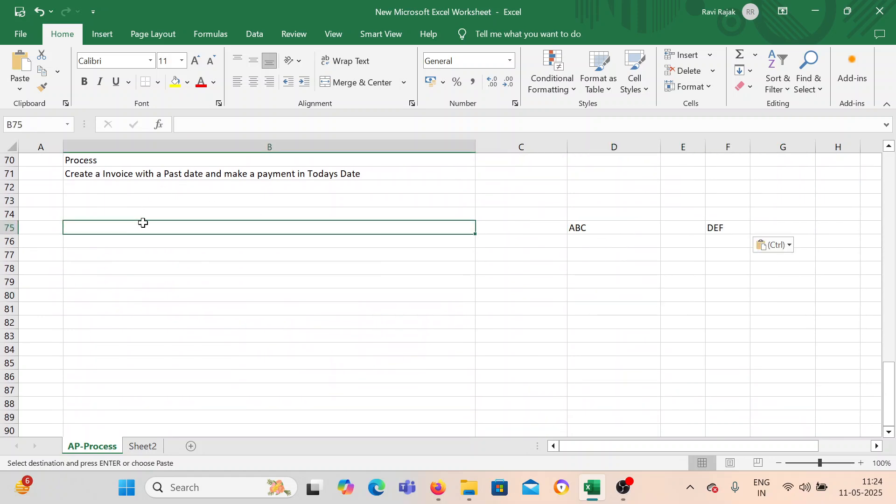
type("Thi")
type("rd Offa")
key("BackSpace")
key("BackSpace")
key("BackSpace")
key("BackSpace")
type("Paym")
key("BackSpace")
type("ty")
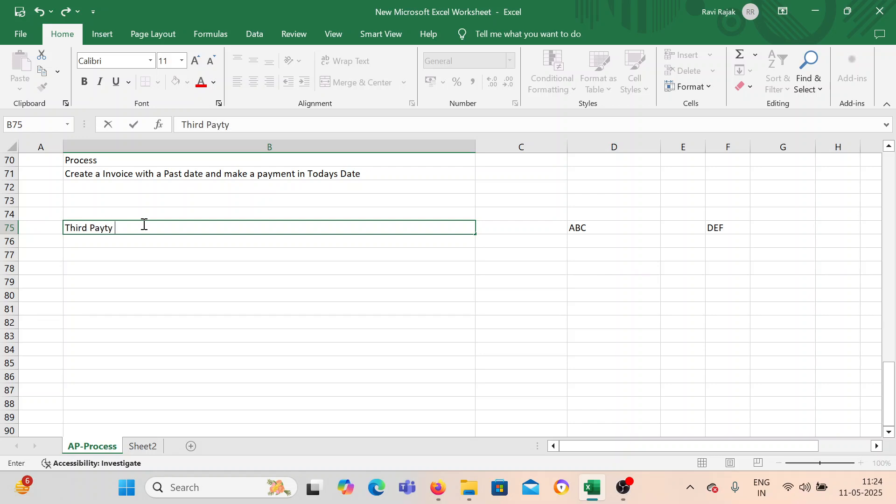
key("BackSpace")
key("BackSpace")
type("rty Payments")
key("Return")
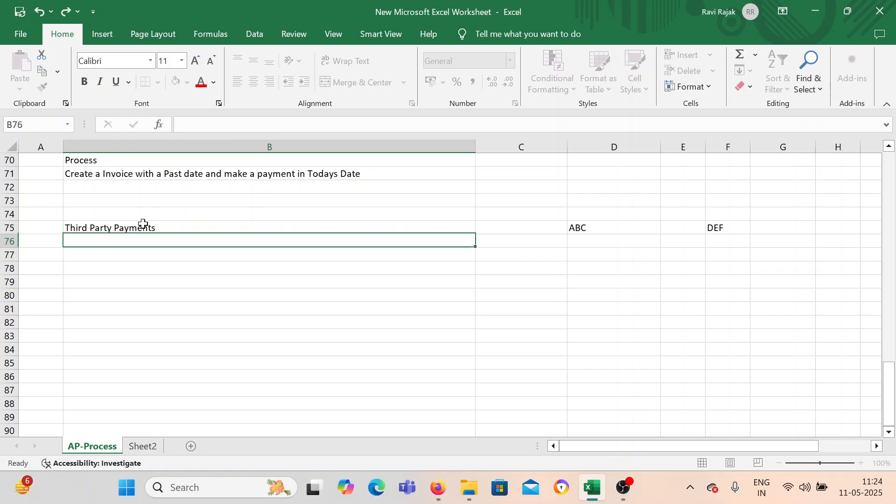
Highlight the Third Party Payments heading in B75 with a yellow fill.
left_click(140, 229)
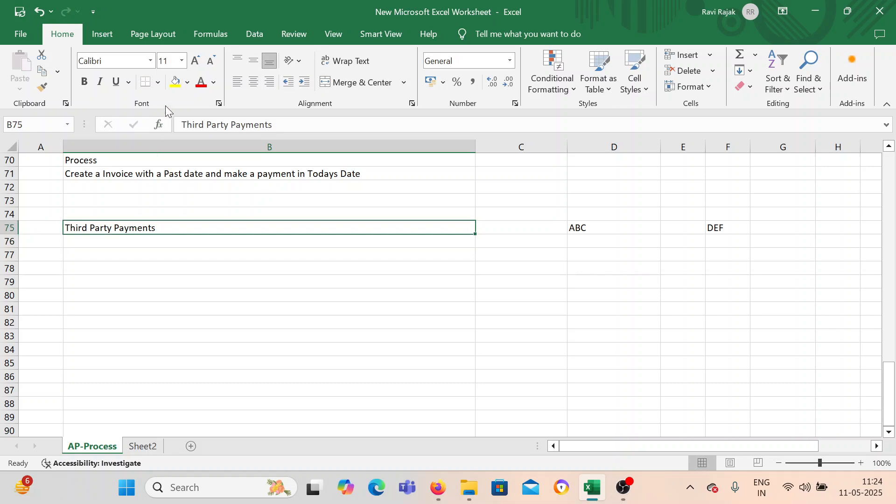
left_click(176, 84)
left_click(177, 243)
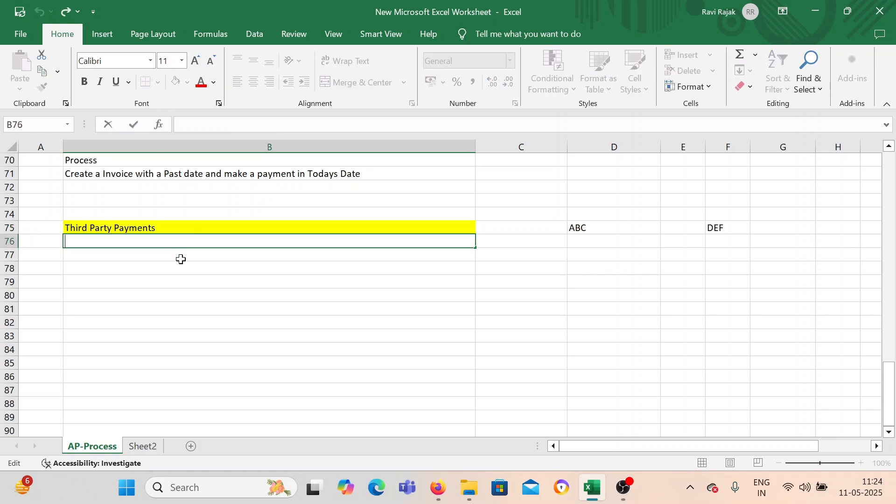
left_click(161, 308)
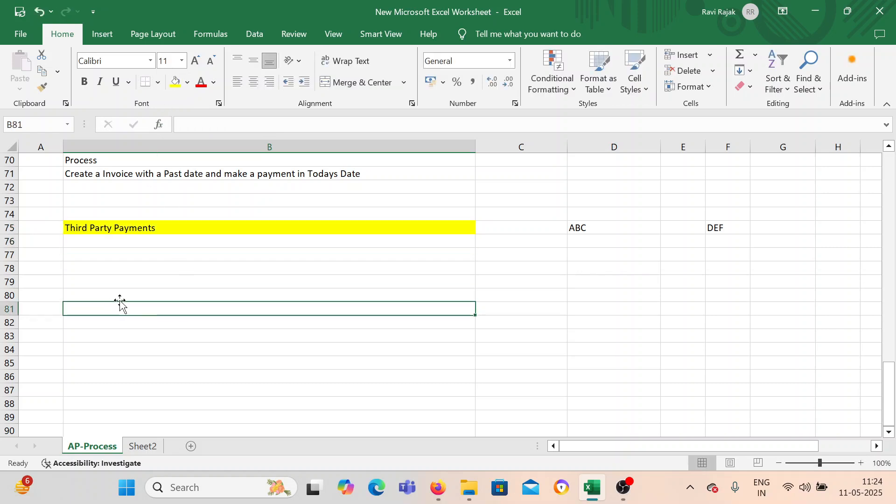
Enter "Setup Invoice Option and Payment Option" in cell B76 under the heading.
left_click(96, 241)
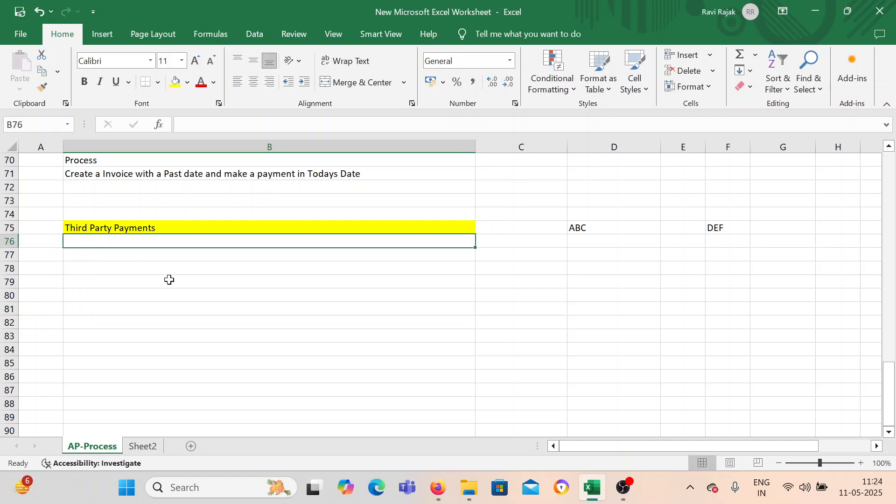
type("Set")
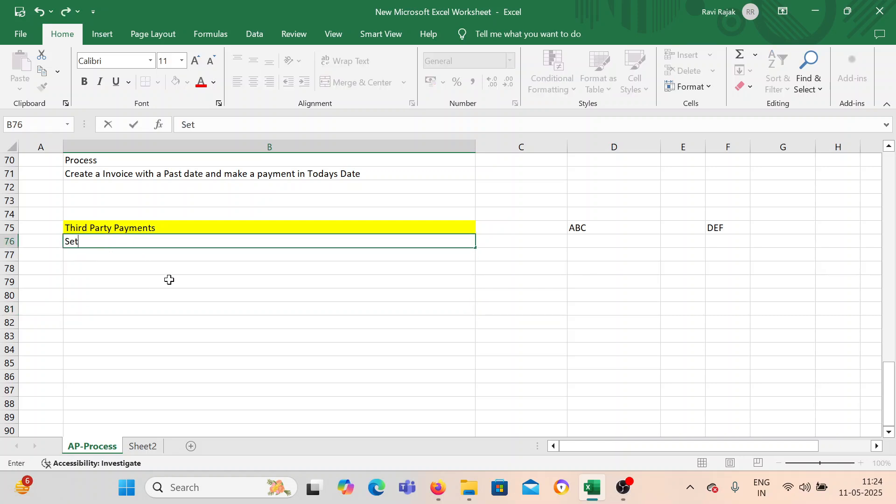
type("up Invoice Option and Payment Op")
key("BackSpace")
type("t O")
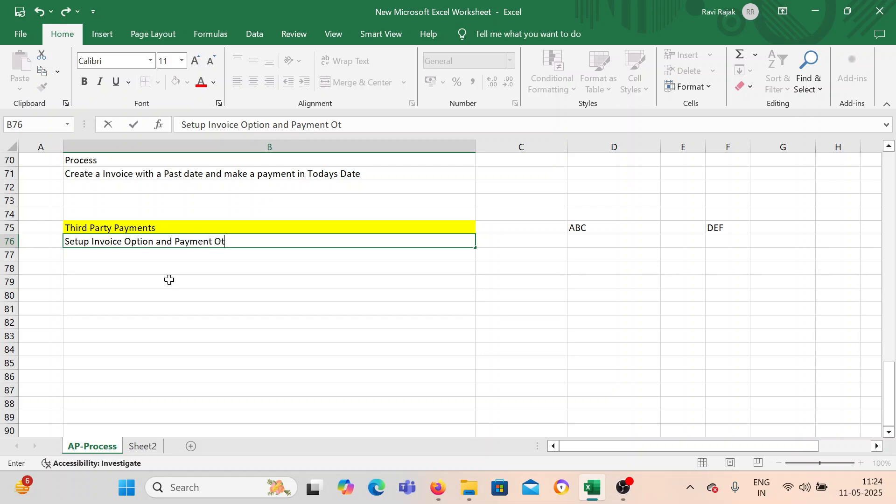
type("ption")
key("Return")
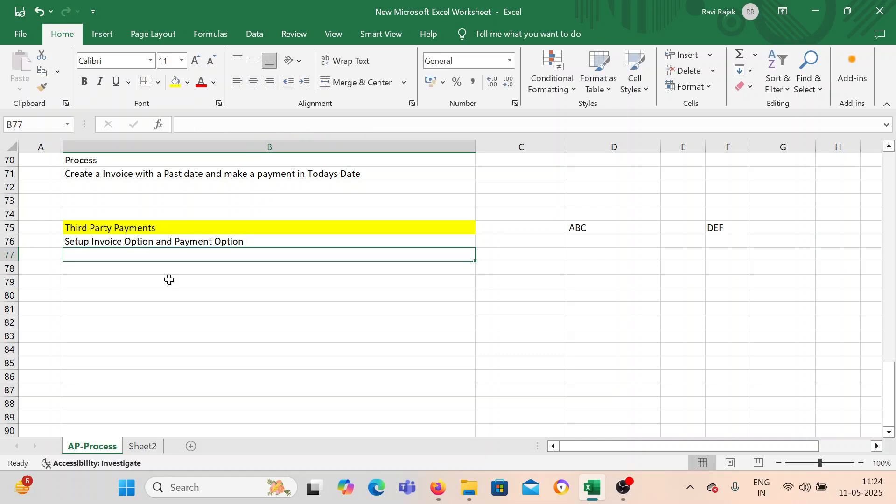
Add "Create Supplier" as the following process line in cell B77.
type("Create ")
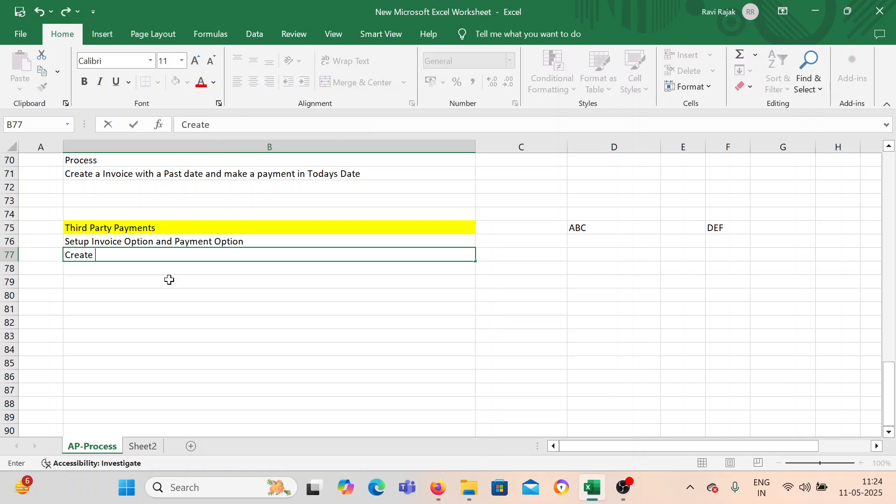
type("Supplier")
key("Return")
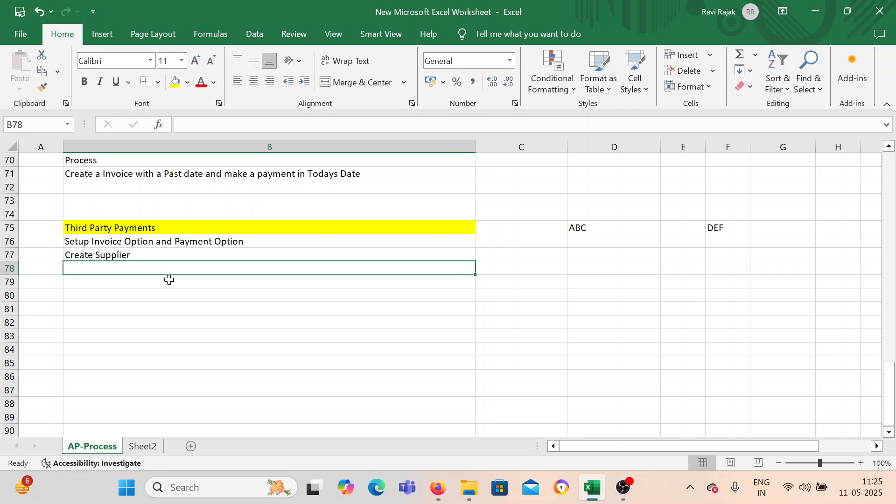
left_click(623, 485)
left_click(738, 296)
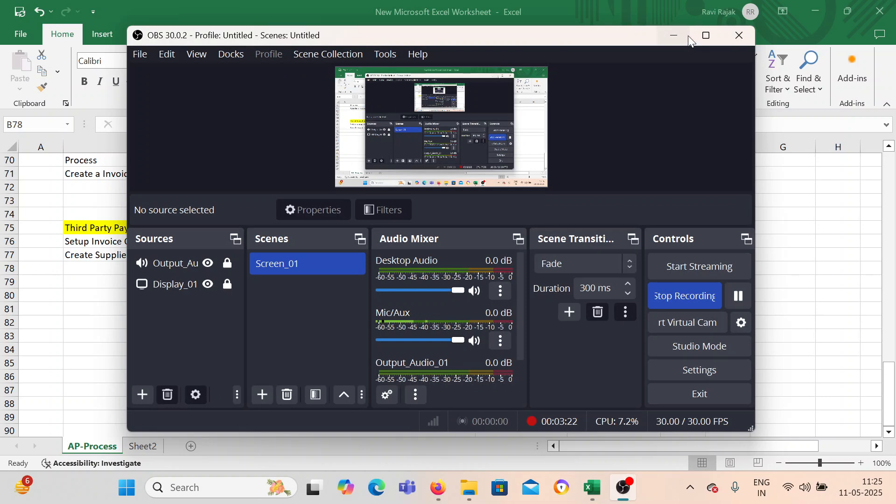
left_click(674, 35)
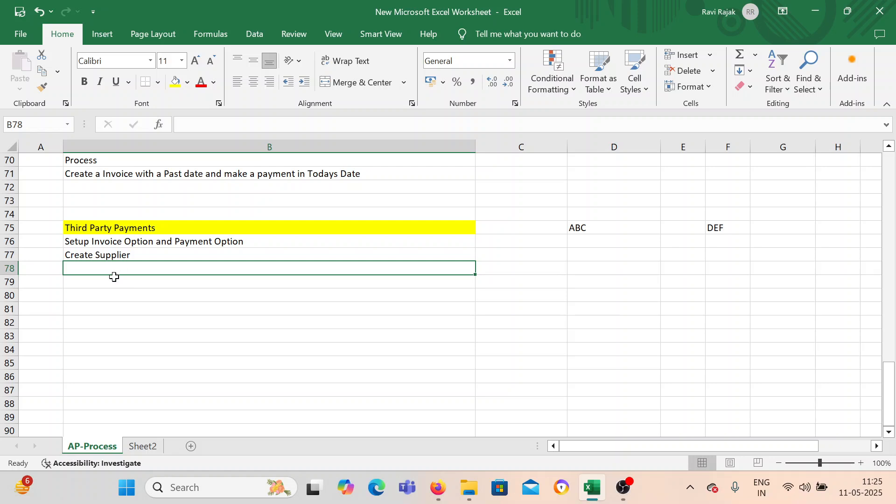
Prefix the ABC entry in cell D75 so that it reads "BEL Supplier ABC".
left_click(163, 255)
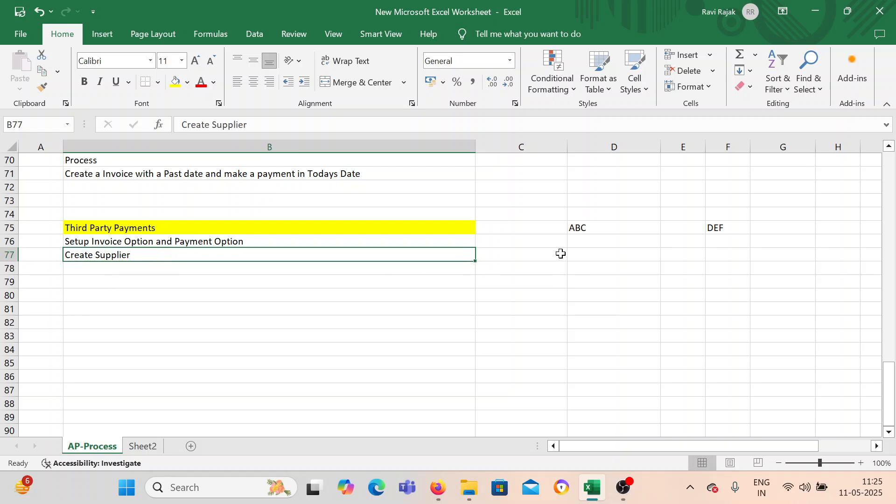
double_click(573, 228)
type("BEI")
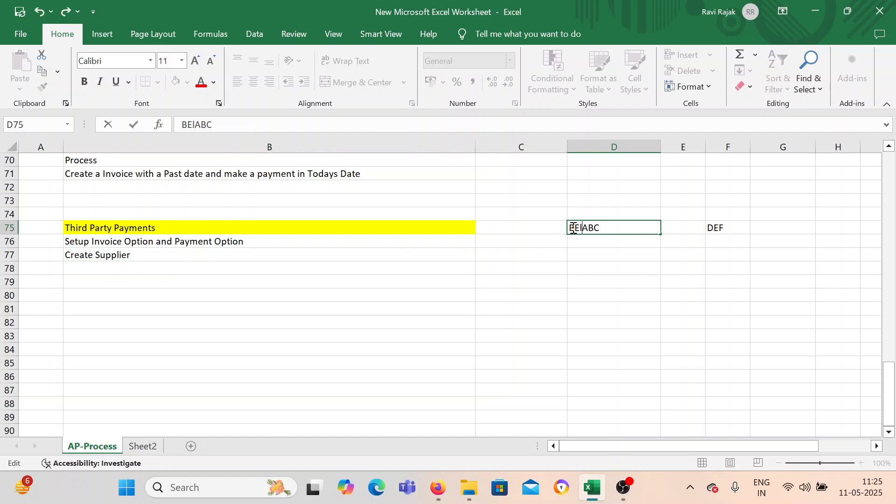
key("BackSpace")
type("L Supplier")
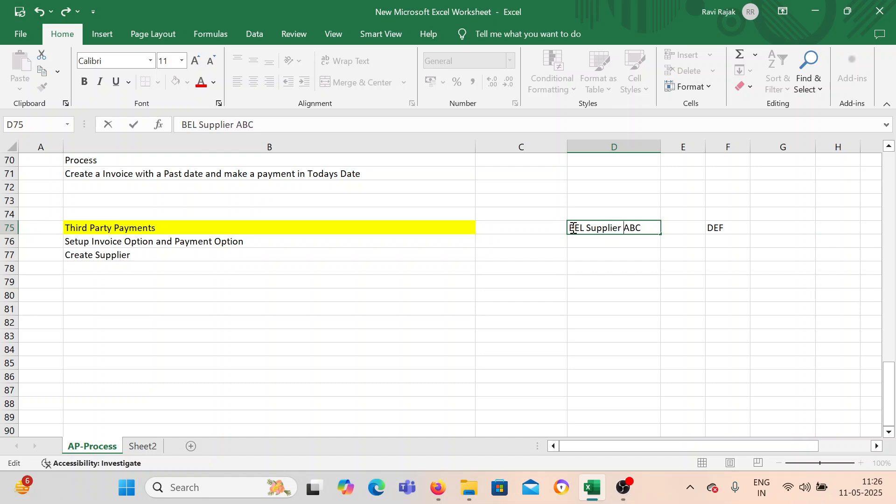
Change the DEF entry in cell F75 to "BEL Supplier DEF" and widen column F to fit it.
double_click(723, 231)
type("Bel")
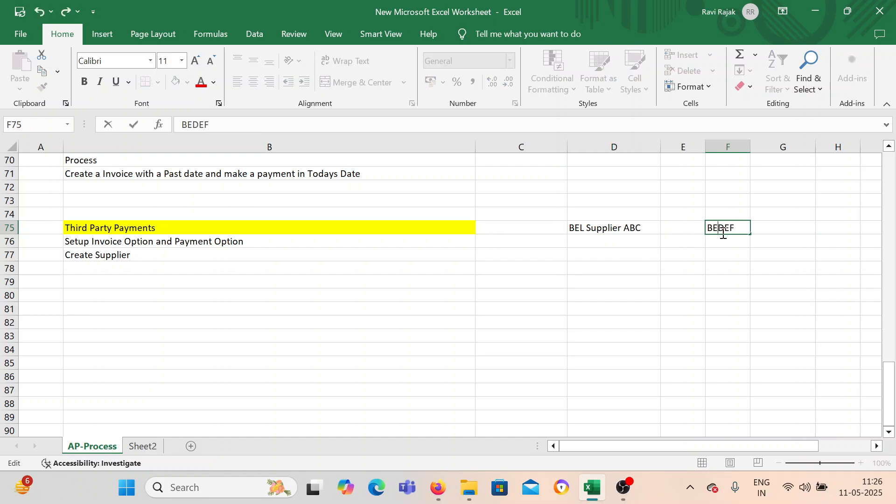
key("BackSpace")
key("BackSpace")
key("BackSpace")
type("EL Supplier")
left_click(721, 252)
left_click_drag(751, 147, 805, 148)
left_click(616, 292)
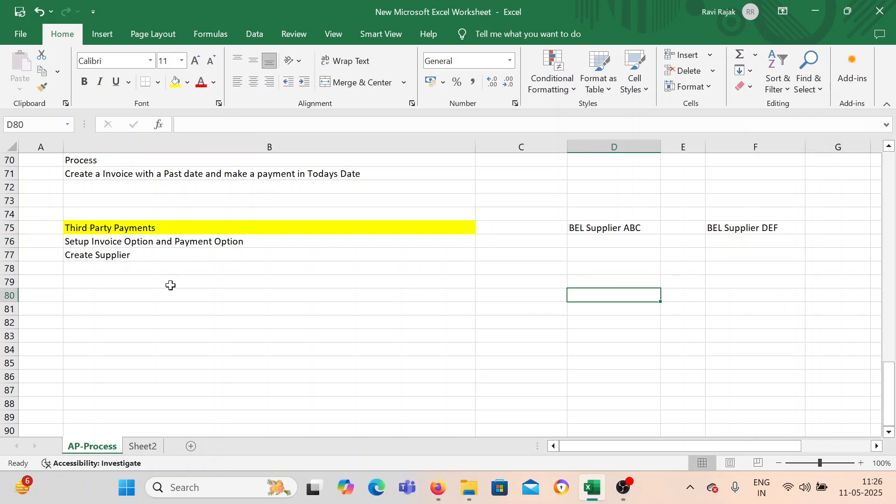
Enter "Create Releationship" as the next setup line in cell B78, below "Create Supplier".
left_click(122, 279)
left_click(126, 264)
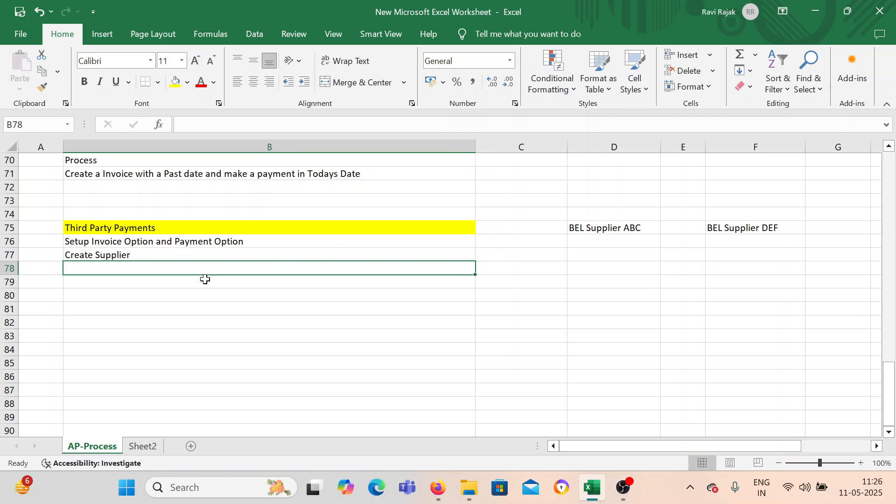
left_click_drag(611, 227, 780, 228)
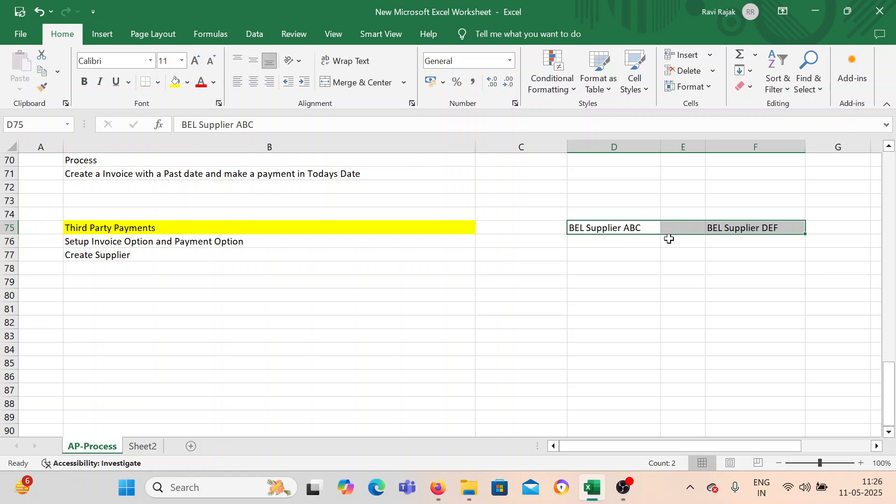
left_click(778, 227)
double_click(119, 269)
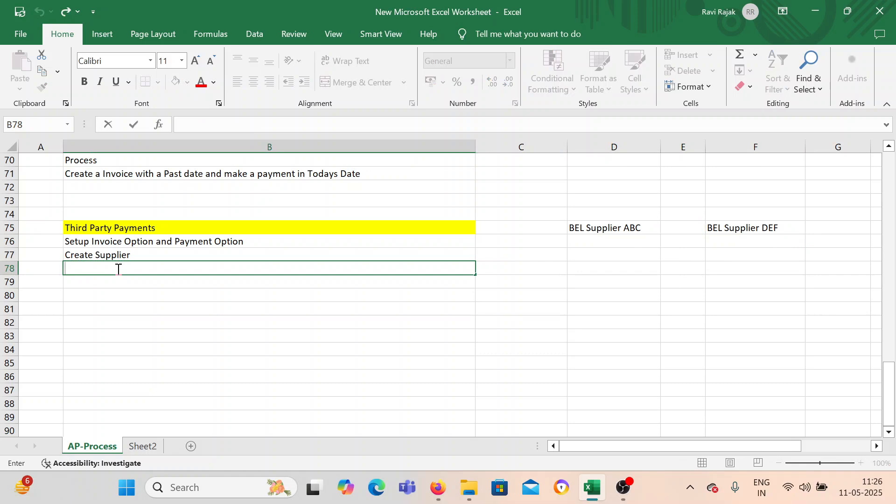
type("CRea")
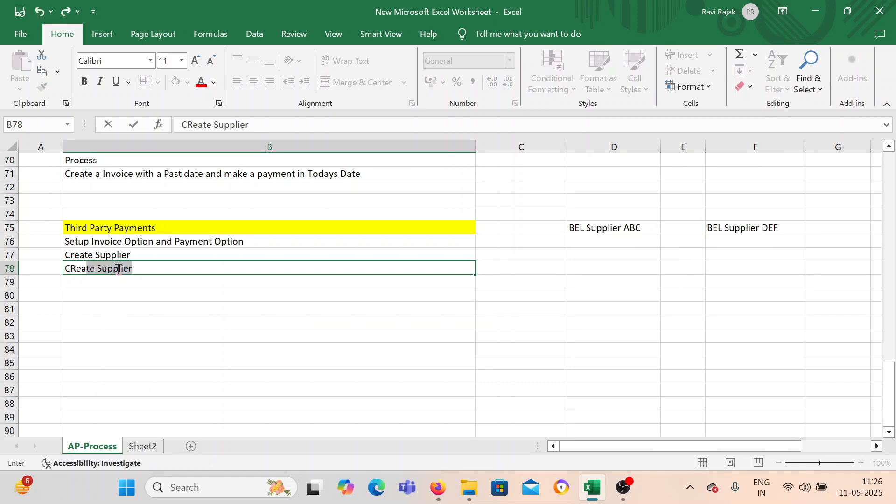
key("BackSpace")
key("BackSpace")
type("reate Releat")
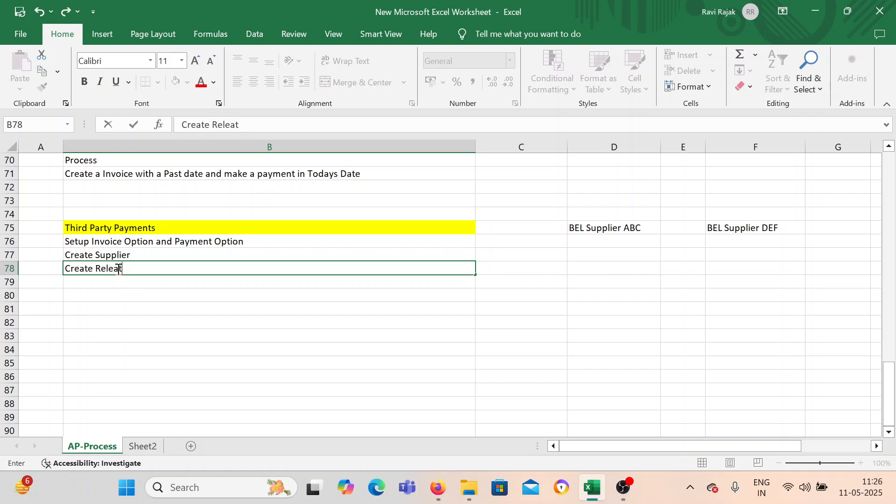
type("ionsjhihip")
key("Return")
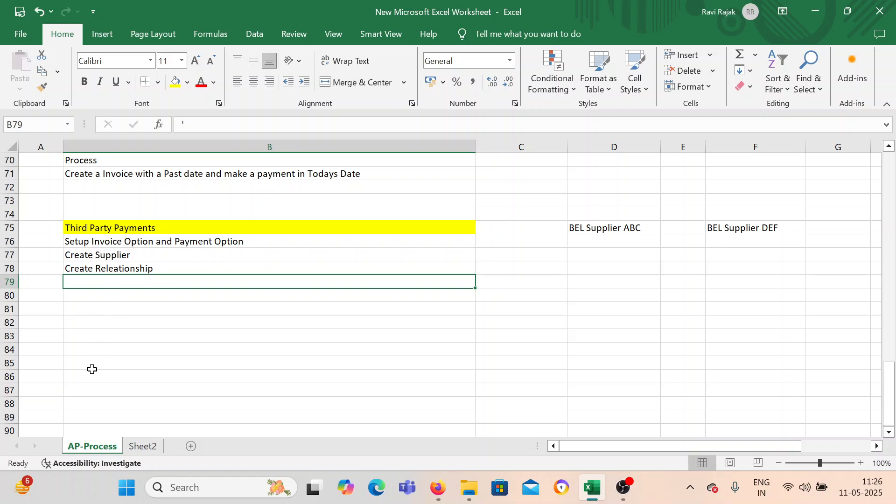
Enter the heading "Process" in cell B80, leaving one blank row under the setup steps.
left_click_drag(104, 244, 108, 271)
left_click(106, 296)
type("Proces")
key("BackSpace")
key("BackSpace")
key("BackSpace")
type("cess")
key("Return")
Enter "Create Invoice with BEL Supplier ABC" in cell B81, copying the supplier name from cell D75.
type("Create ")
type("S")
key("BackSpace")
key("BackSpace")
type("Invoice")
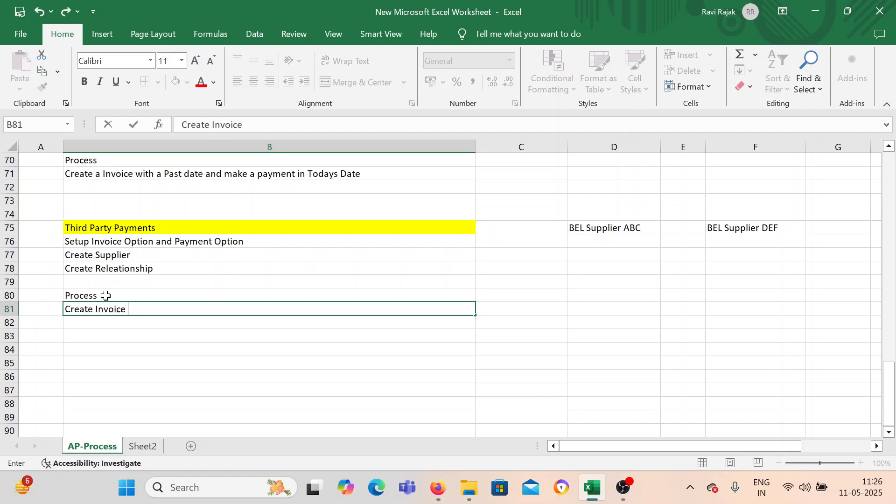
type(" with")
double_click(601, 227)
triple_click(600, 227)
key("ctrl+c")
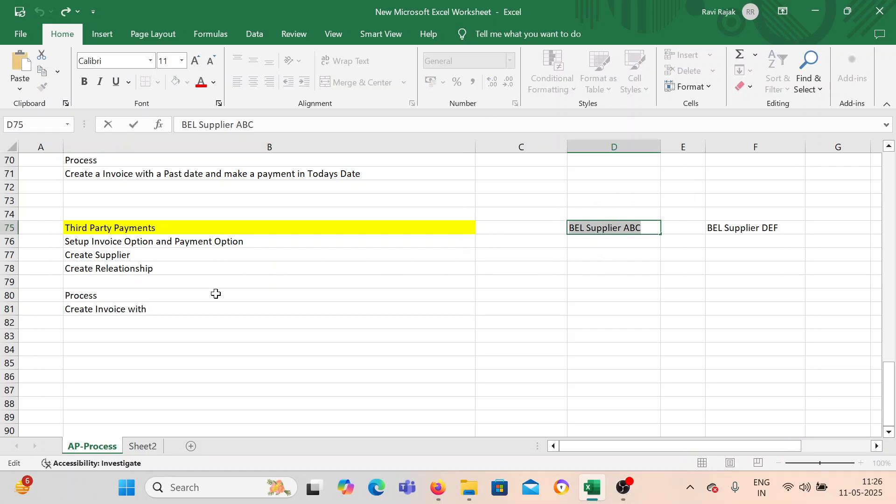
double_click(190, 310)
key("ctrl+v")
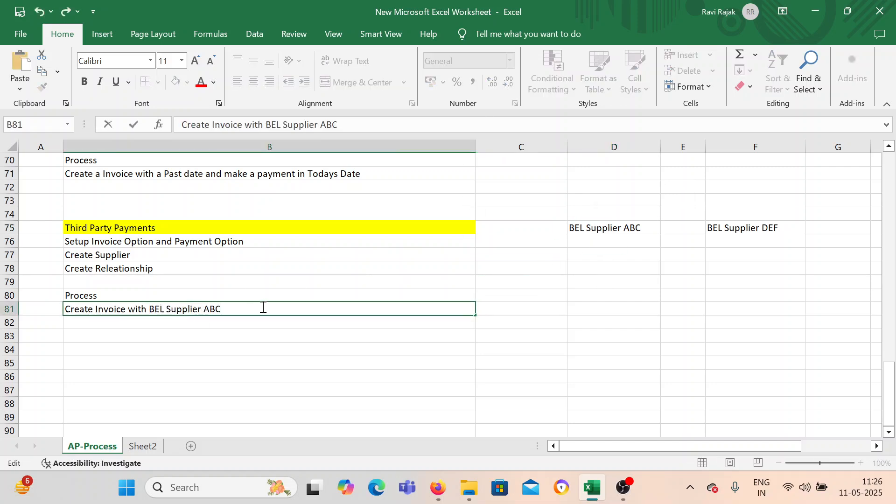
Enter "Make a Payment to BEL Supplier DEF" in cell B82, copying the supplier name from cell F75.
left_click(153, 323)
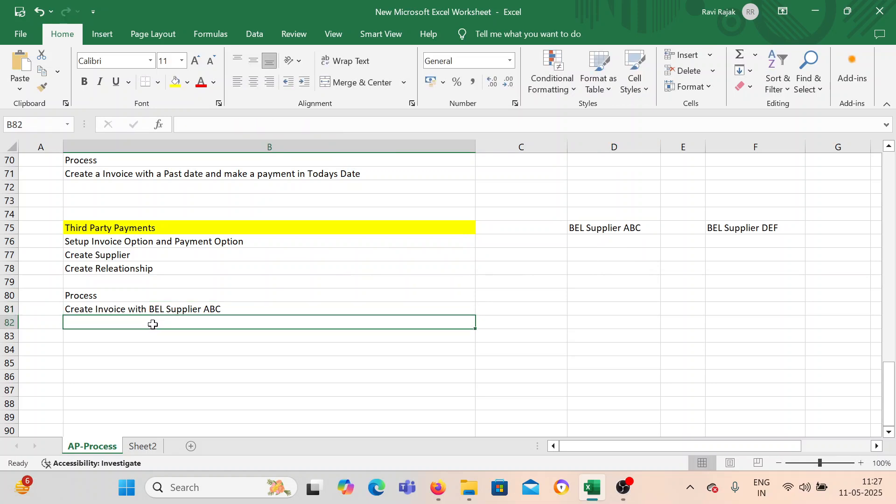
type("Ma")
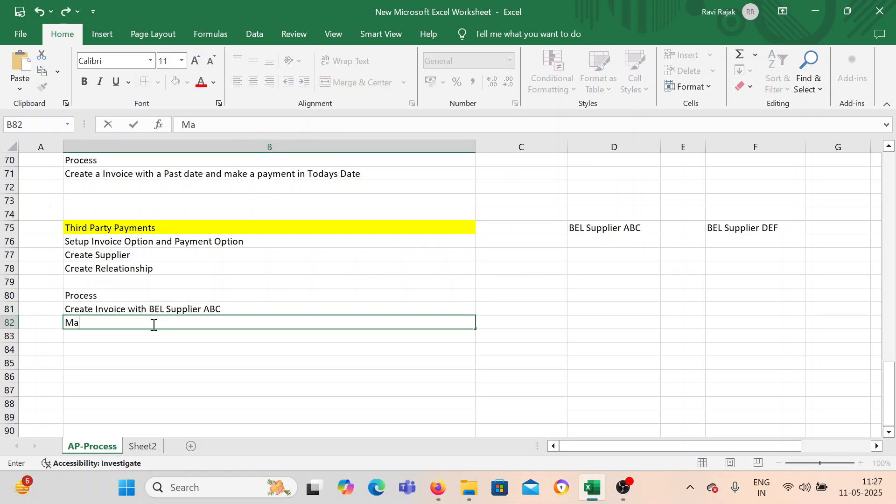
type("ke a Paymen")
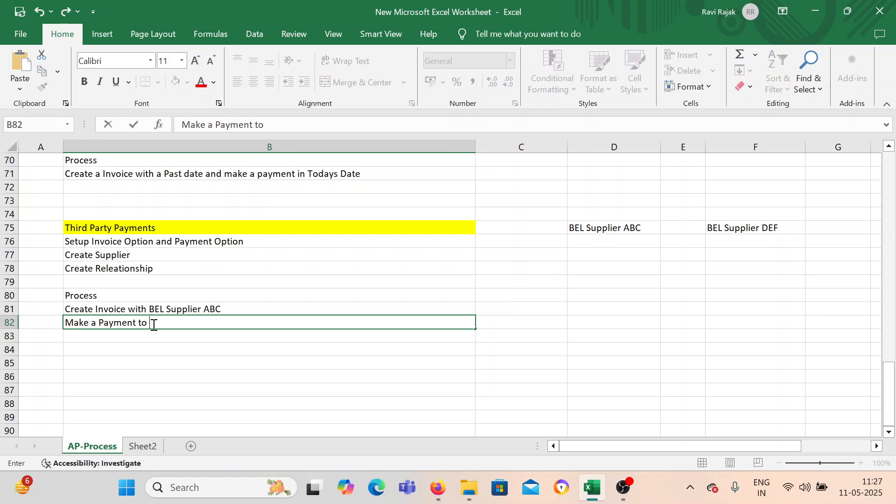
type("t to")
left_click(724, 228)
double_click(791, 228)
left_click_drag(791, 228, 706, 227)
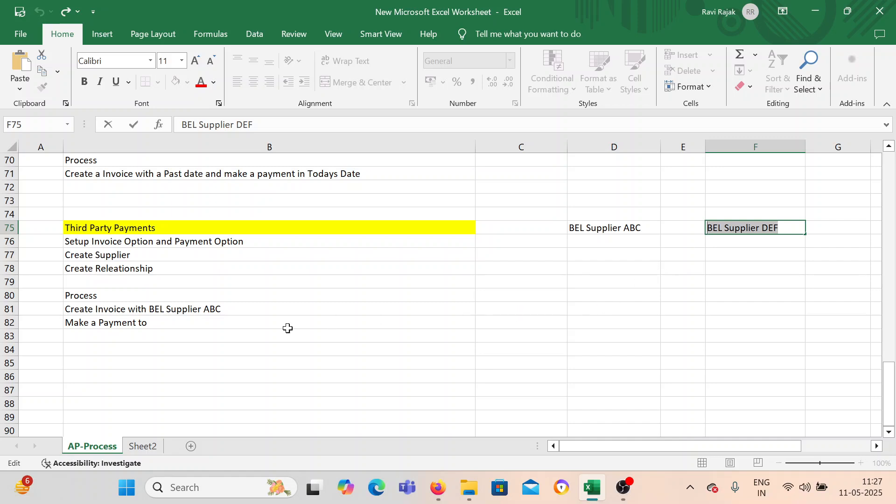
key("ctrl+c")
double_click(177, 323)
key("ctrl+v")
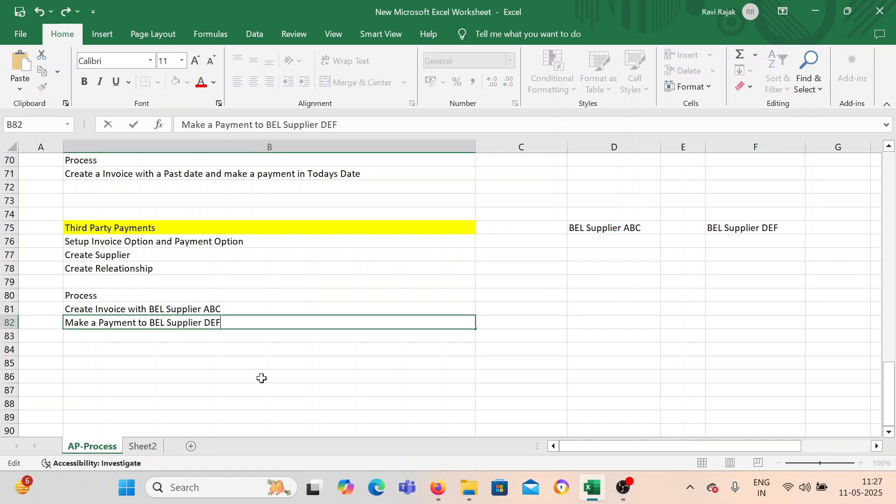
left_click(289, 375)
Fill the "Process" heading in cell B80 with yellow and make column B narrower.
left_click(90, 298)
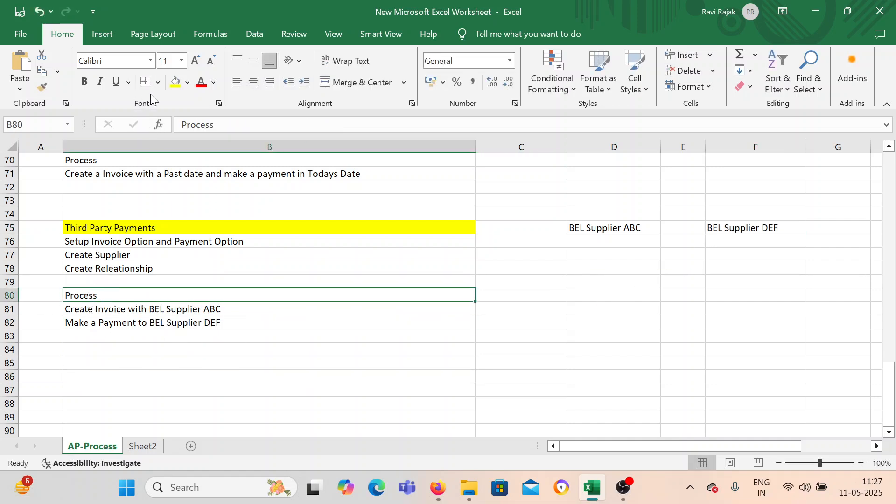
left_click(174, 83)
left_click(182, 362)
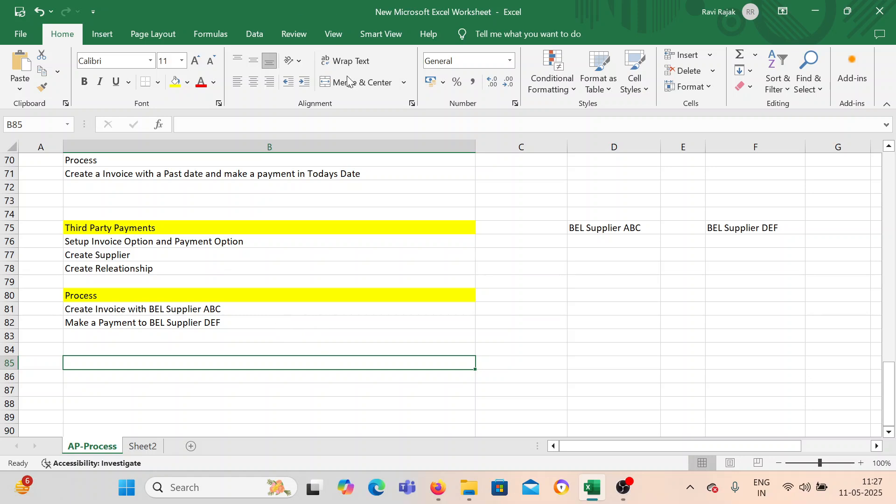
left_click_drag(468, 146, 416, 146)
left_click(128, 243)
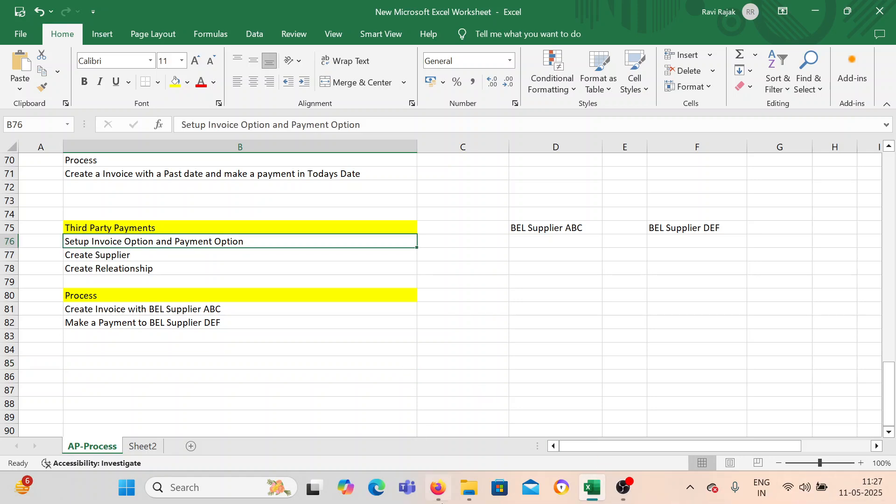
Switch to the Oracle application in Firefox and open Setup and Maintenance.
left_click(437, 488)
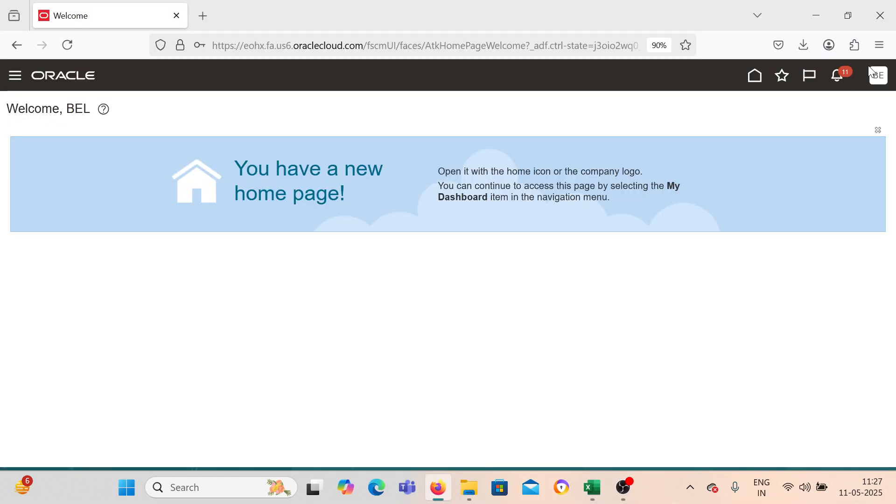
left_click(880, 80)
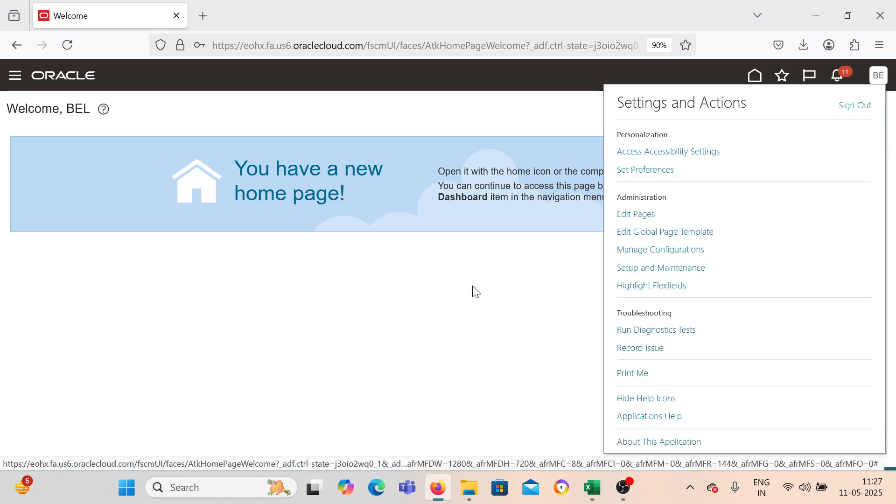
left_click(633, 270)
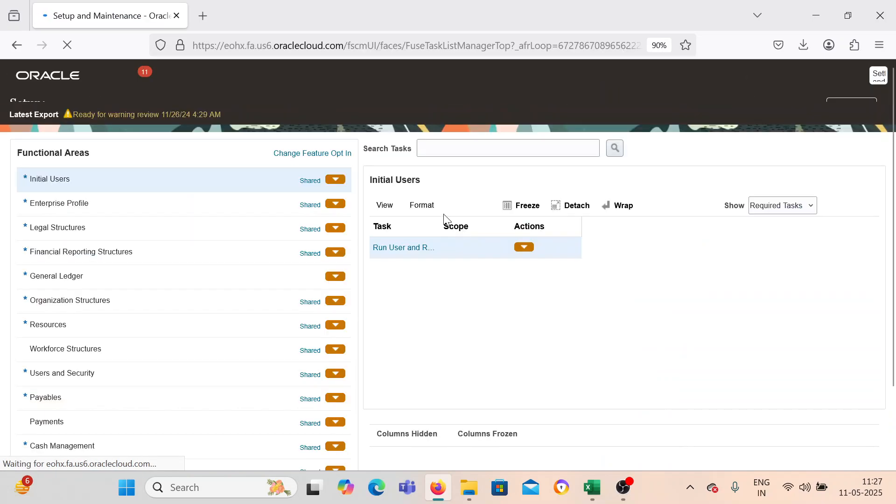
Search the setup tasks for "Manage Invoice Opt" and open the Manage Invoice Options task.
left_click(440, 161)
type("Manager")
key("BackSpace")
key("BackSpace")
type("In")
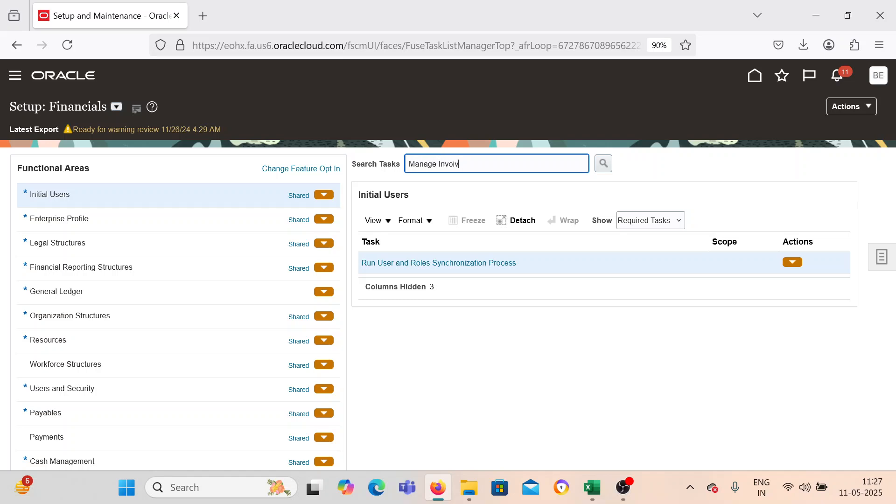
type("voice Opt")
key("Return")
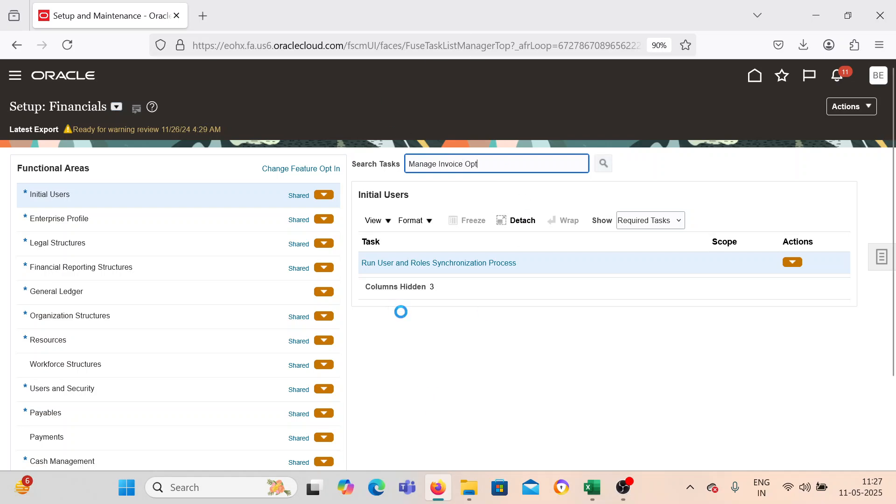
left_click(400, 263)
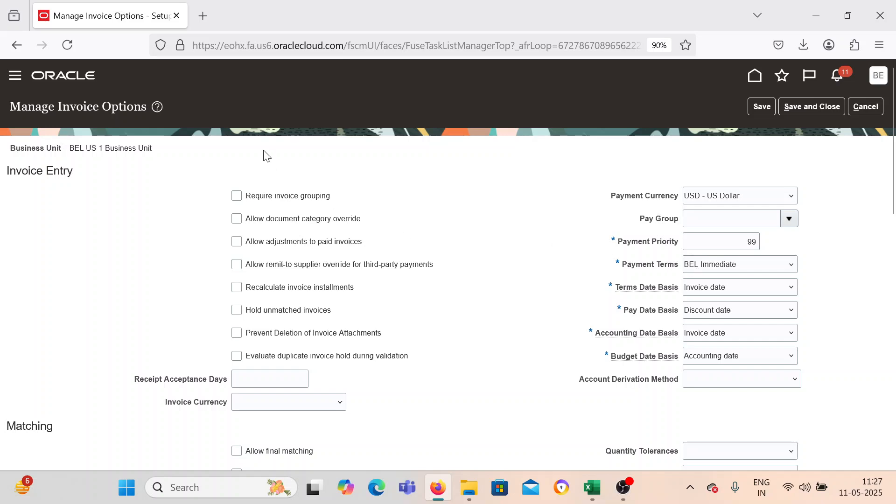
Allow remit-to supplier override for third-party payments in the BEL US 1 Business Unit invoice options, and save and close them.
left_click_drag(70, 151, 158, 152)
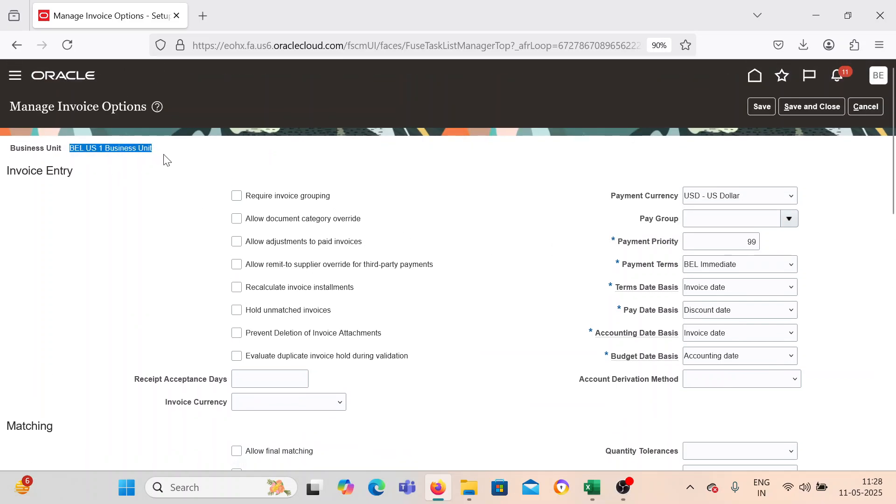
left_click(516, 232)
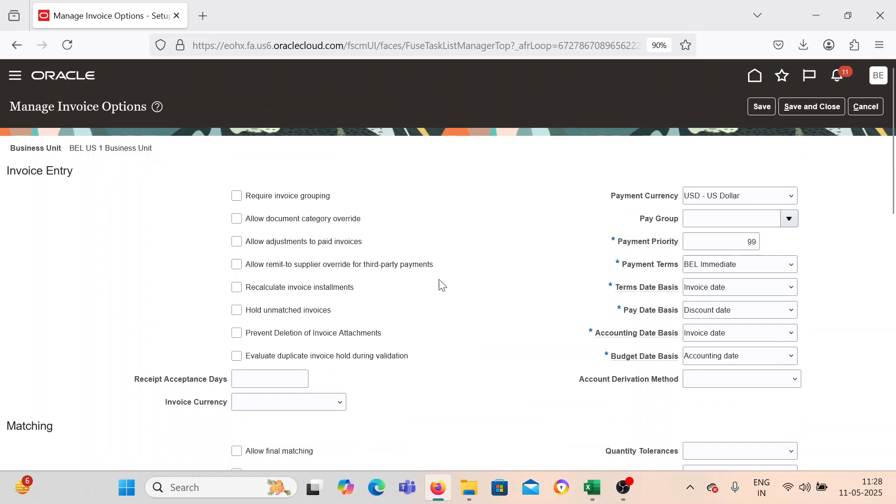
scroll(471, 275, "down", 2)
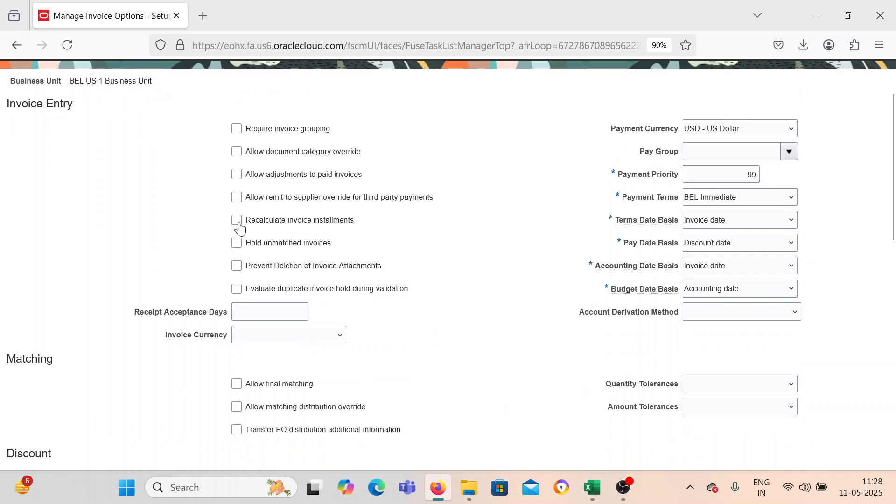
left_click(236, 196)
scroll(581, 282, "up", 2)
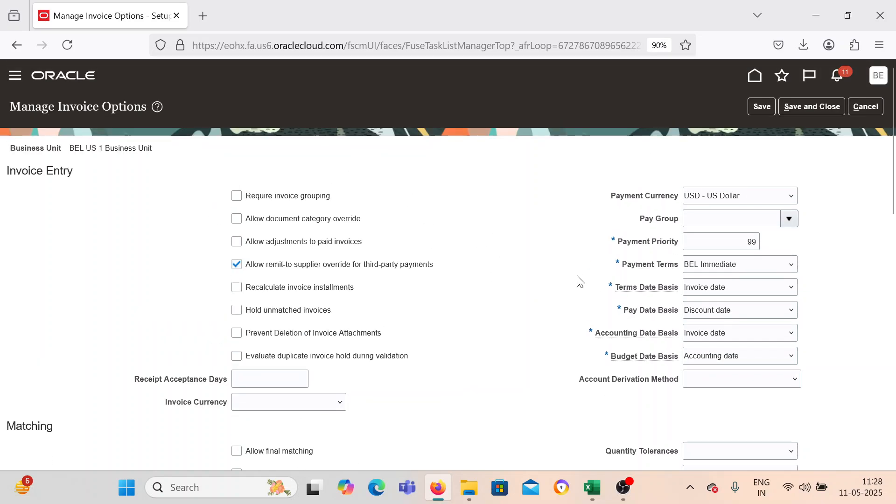
left_click(808, 105)
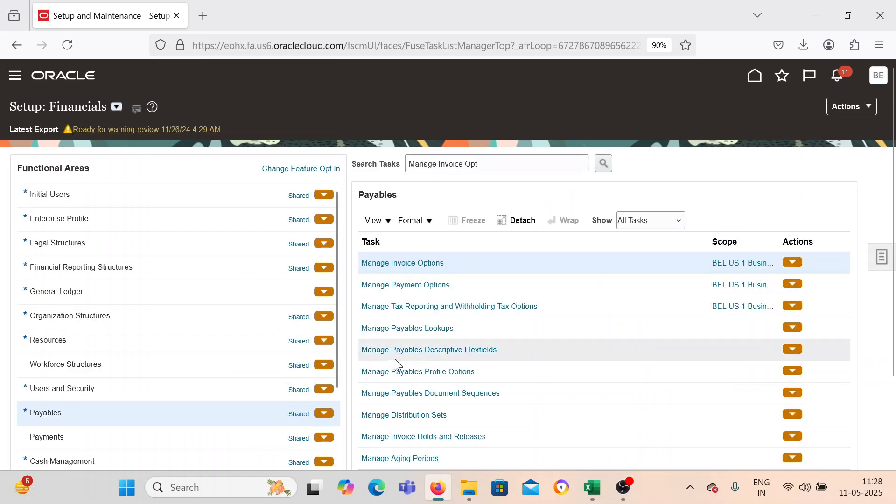
Open Manage Payment Options, make sure payee override for third-party payments is allowed, and save and close the options.
left_click(400, 285)
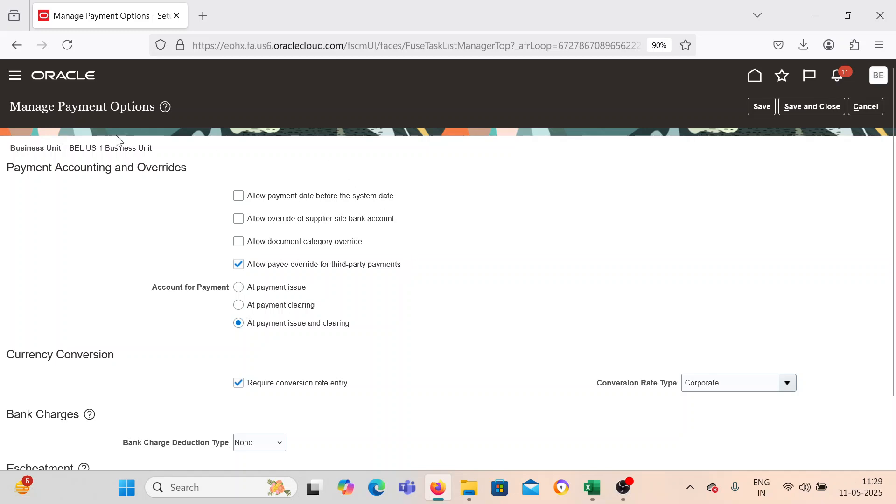
left_click(793, 107)
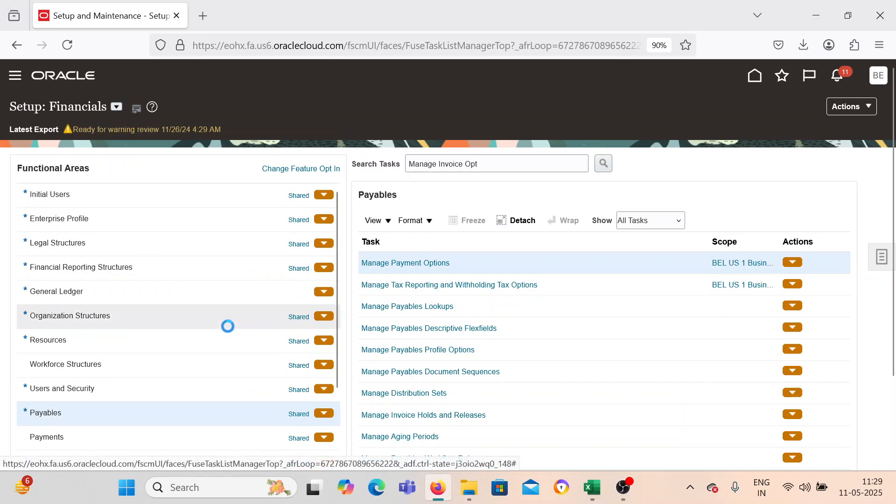
Open the Suppliers work area under Procurement.
scroll(226, 326, "down", 1)
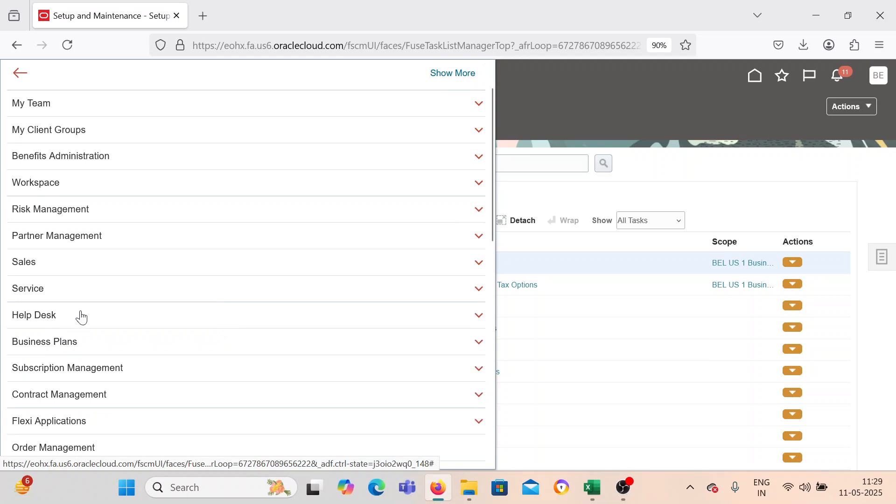
scroll(91, 266, "up", 1)
scroll(88, 275, "down", 5)
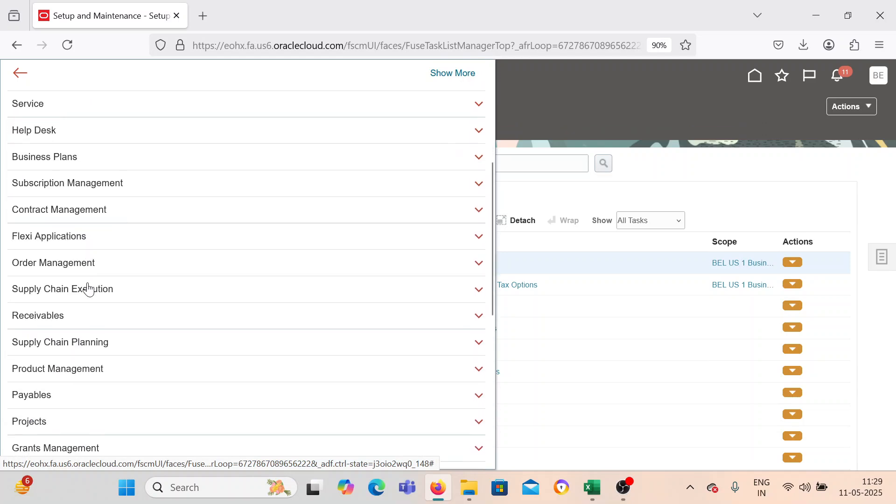
scroll(98, 389, "down", 4)
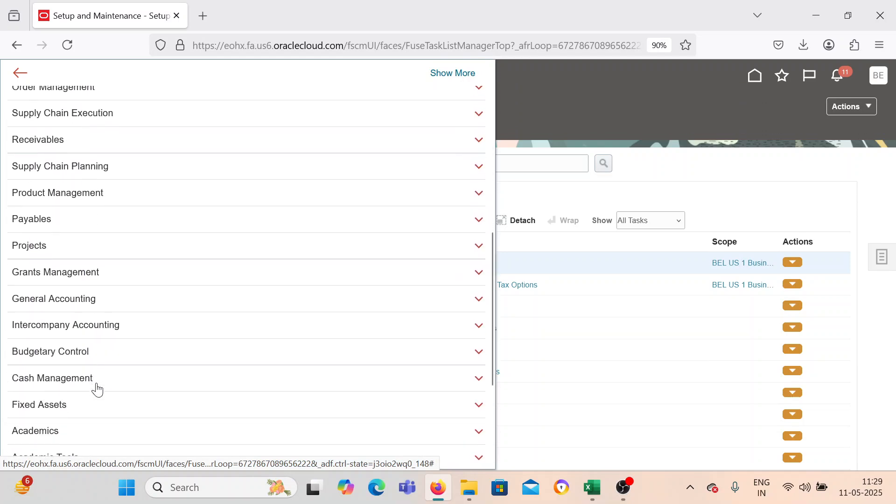
scroll(97, 389, "down", 2)
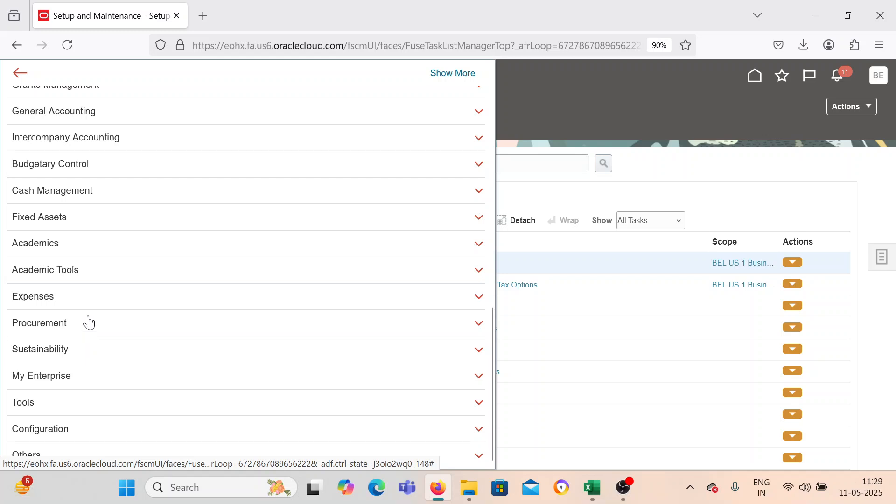
left_click(89, 322)
left_click(336, 351)
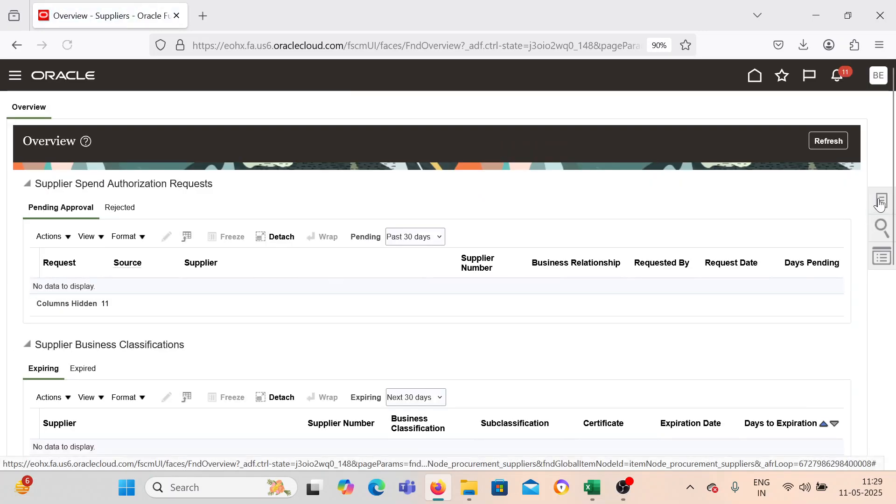
Start a new supplier and enter the name BEL Supplier ABC copied from the Excel process sheet.
left_click(880, 201)
left_click(767, 125)
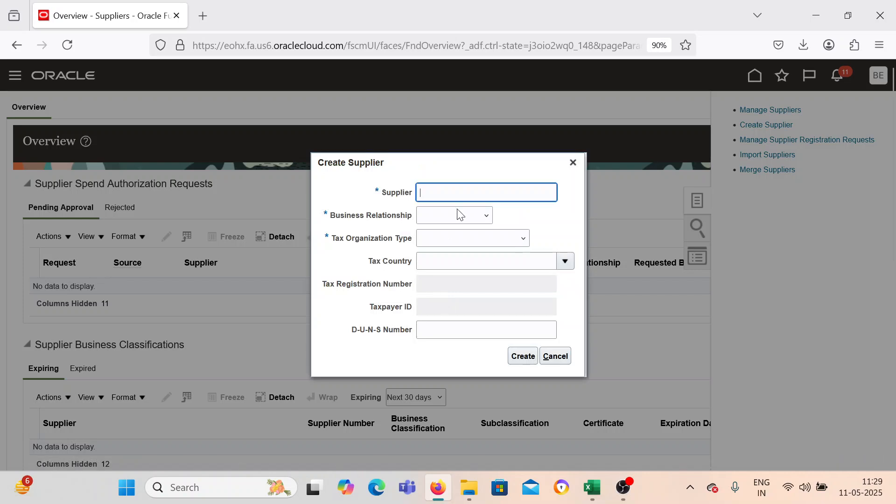
left_click(591, 487)
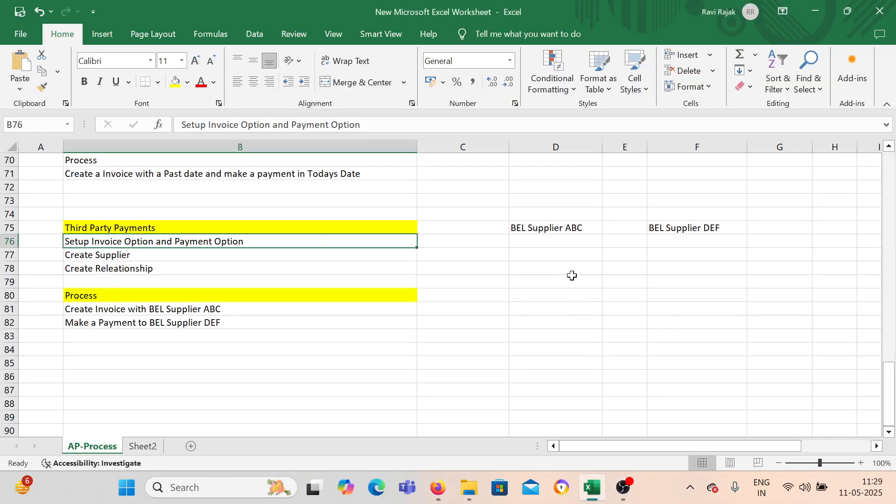
left_click(571, 230)
double_click(570, 229)
left_click_drag(585, 229, 504, 231)
key("ctrl+c")
left_click(437, 487)
key("ctrl+v")
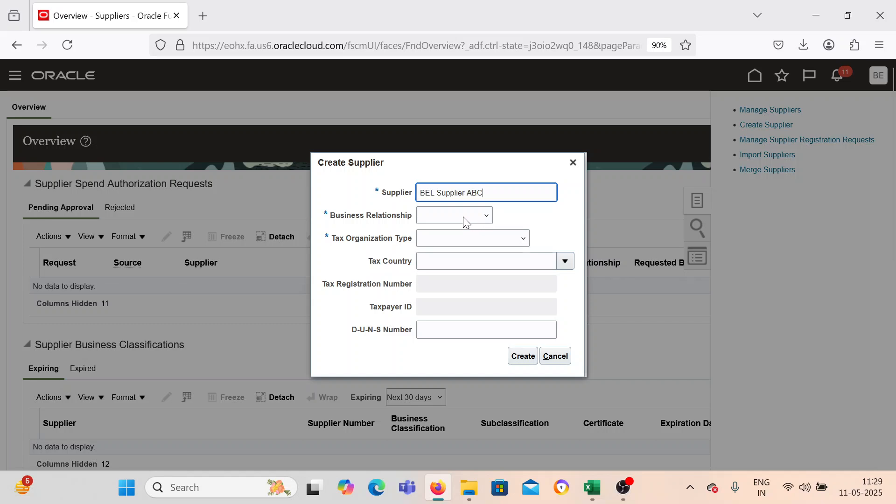
Set the business relationship to Spend Authorized and the tax organization type to Corporation, and create the supplier BEL Supplier ABC.
left_click(463, 217)
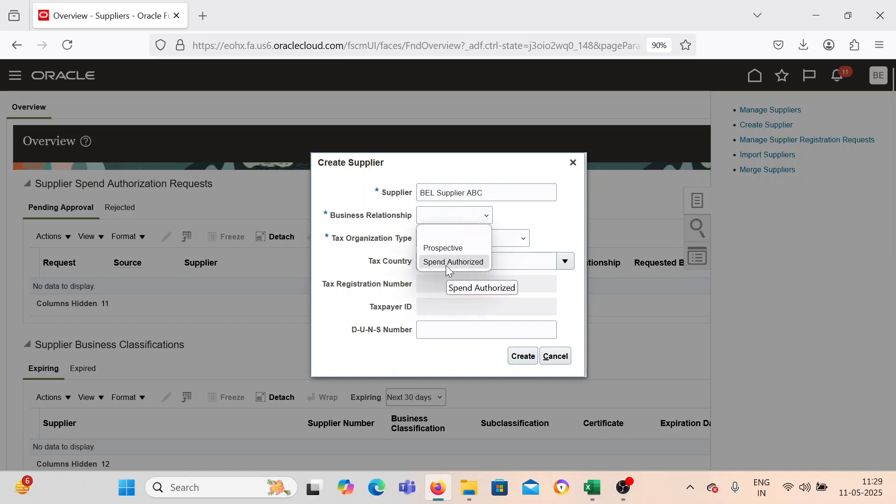
left_click(446, 263)
left_click(449, 239)
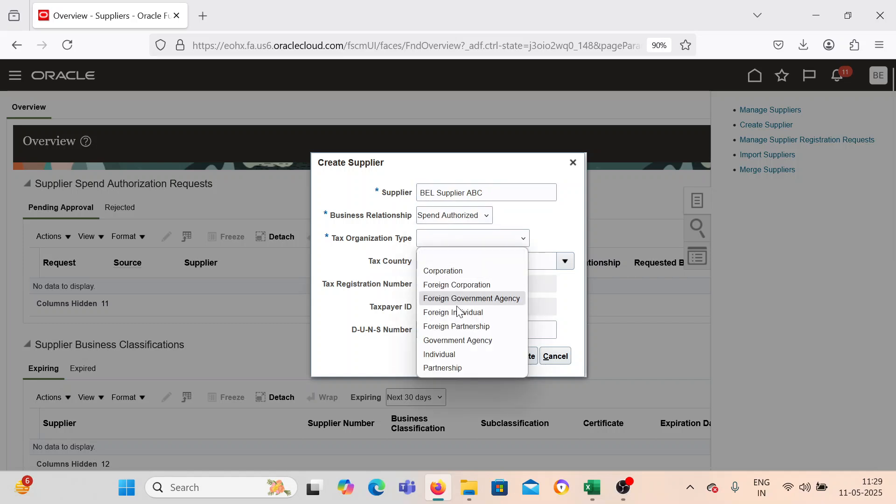
left_click(473, 257)
left_click(476, 247)
left_click(465, 271)
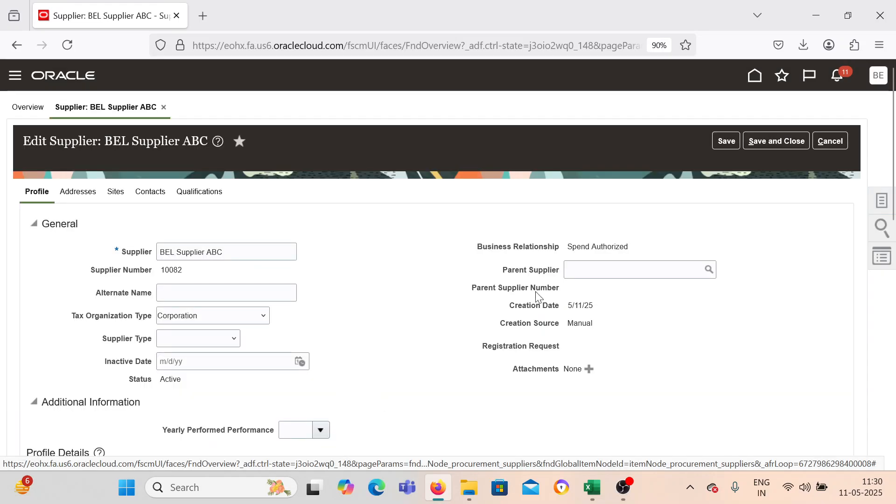
Start a new address for BEL Supplier ABC and find its country by code US, selecting United States.
scroll(321, 261, "down", 2)
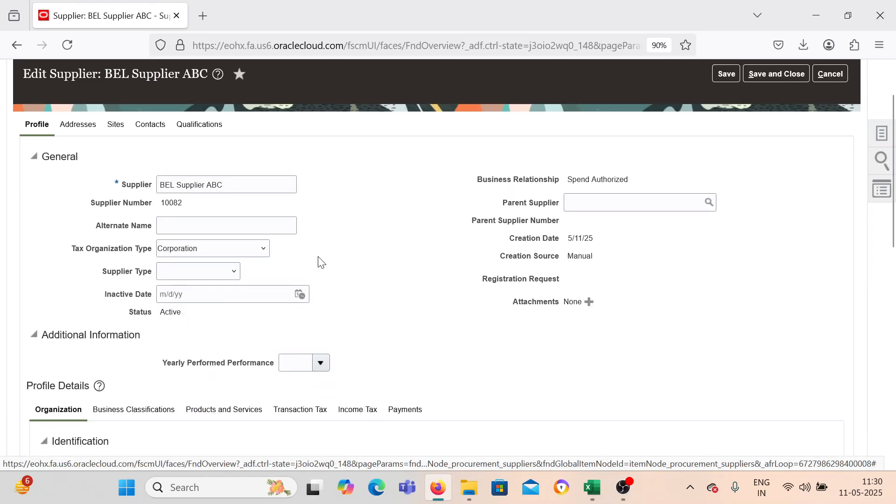
left_click(78, 125)
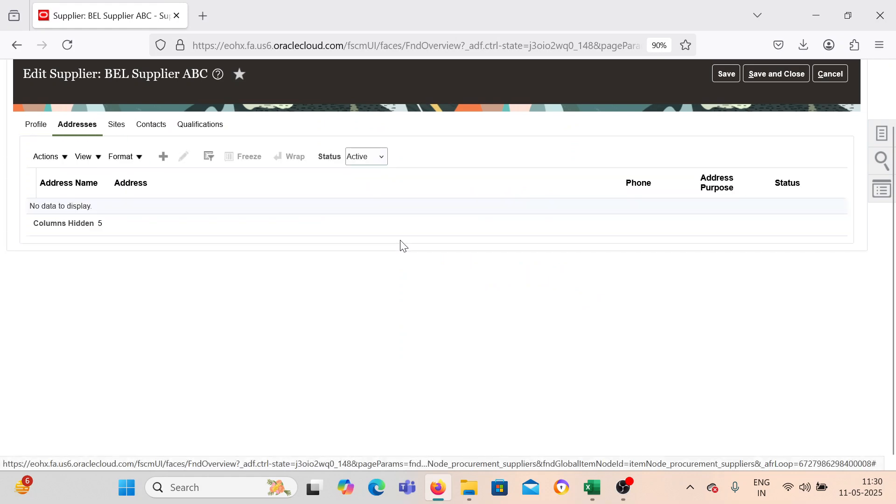
left_click(163, 156)
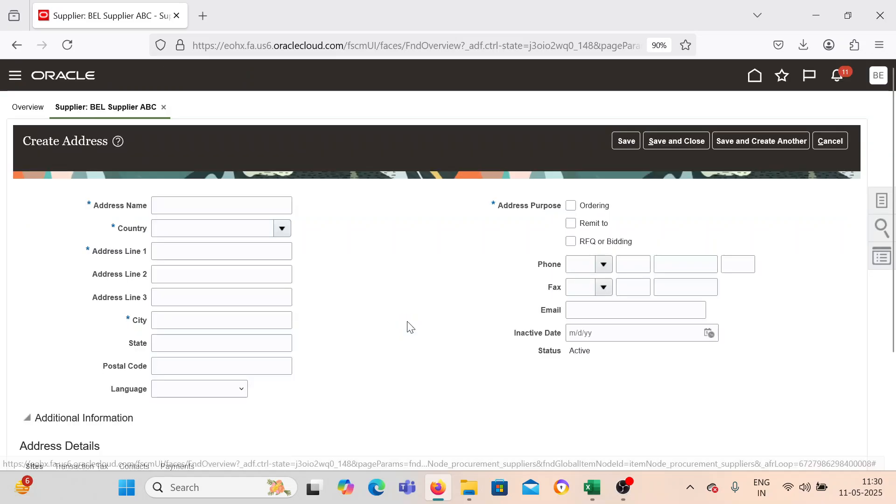
left_click(280, 229)
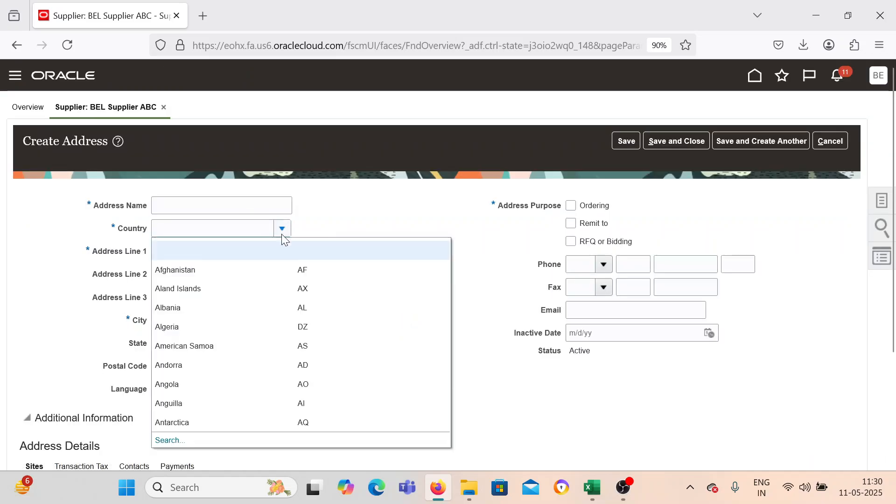
left_click(171, 439)
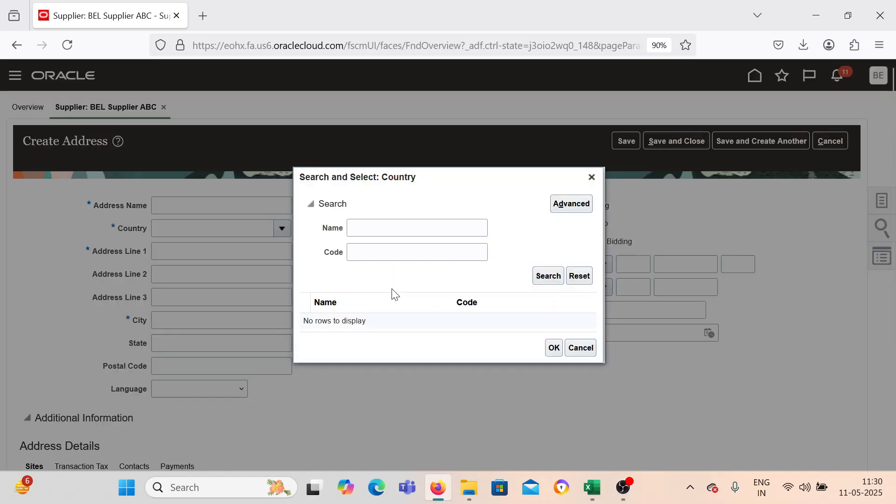
left_click(382, 254)
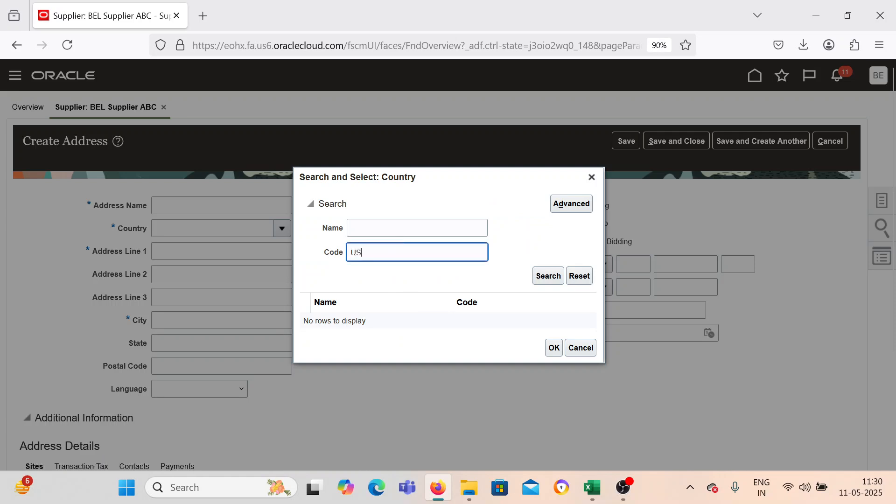
key("Return")
left_click(405, 322)
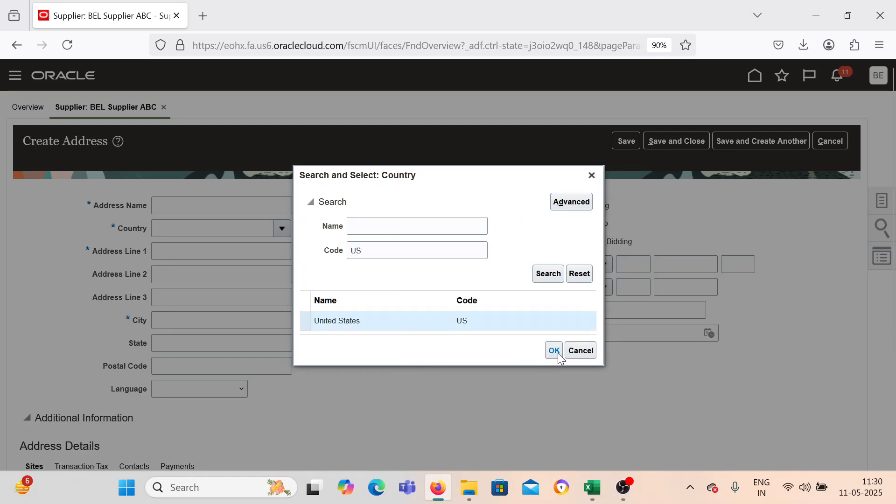
left_click(553, 348)
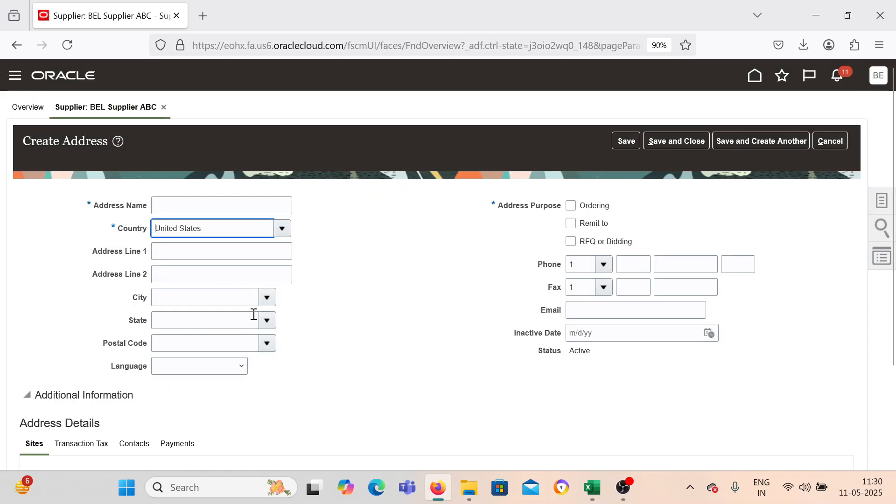
Fill in the postal code for Adjuntas, Puerto Rico, and name the address Adjuntas.
left_click(267, 343)
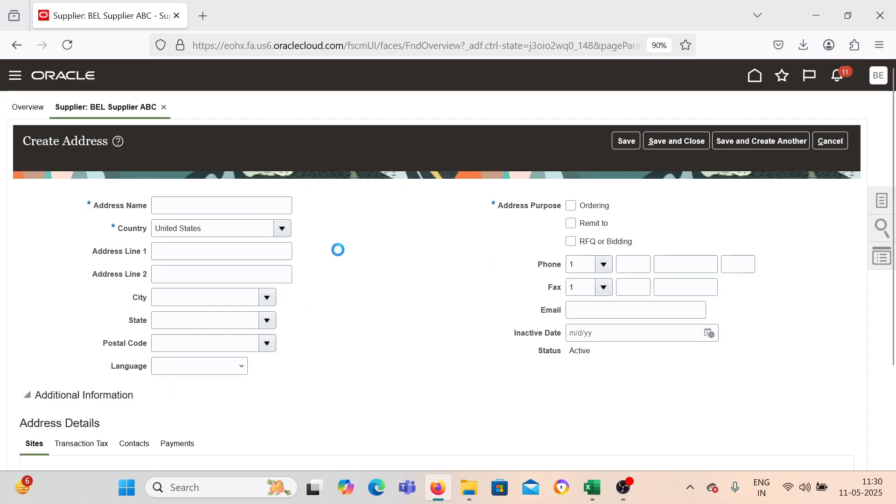
left_click(238, 243)
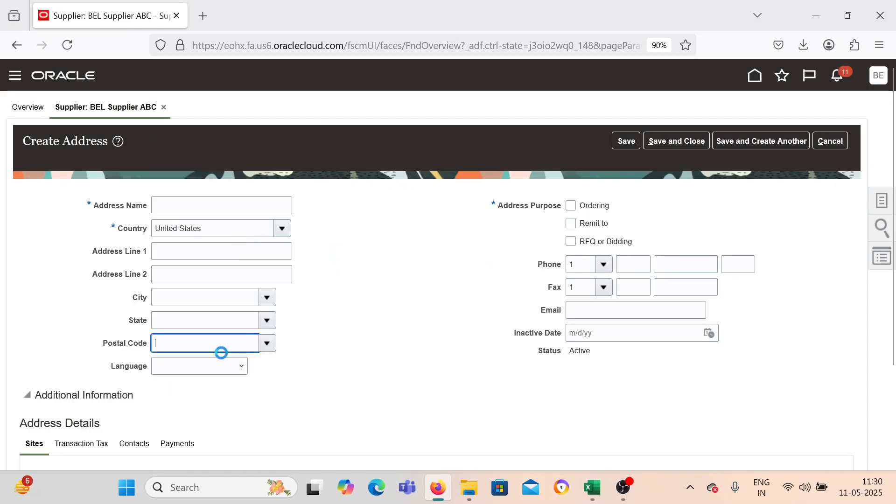
double_click(176, 297)
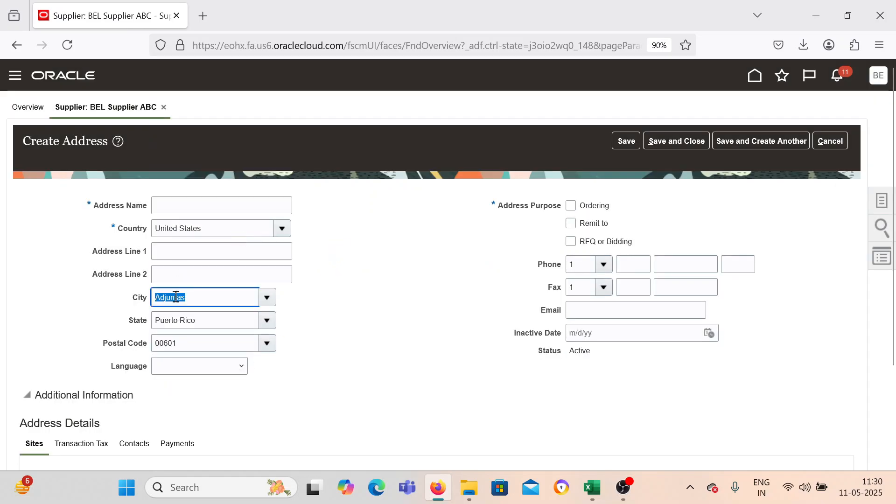
left_click(189, 204)
key("ctrl+v")
Mark the address purposes Ordering and Remit to, and save and close the address.
left_click(571, 206)
left_click(570, 224)
scroll(415, 315, "down", 3)
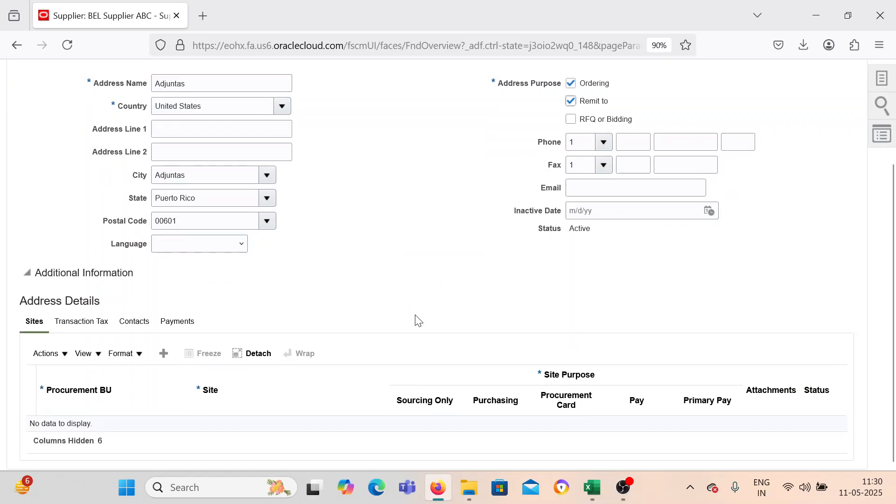
scroll(417, 322, "up", 3)
left_click(654, 138)
scroll(426, 331, "down", 3)
left_click(490, 283)
Create a supplier site for BEL US 1 Business Unit with the Adjuntas address and the purposes Purchasing and Pay.
left_click(117, 192)
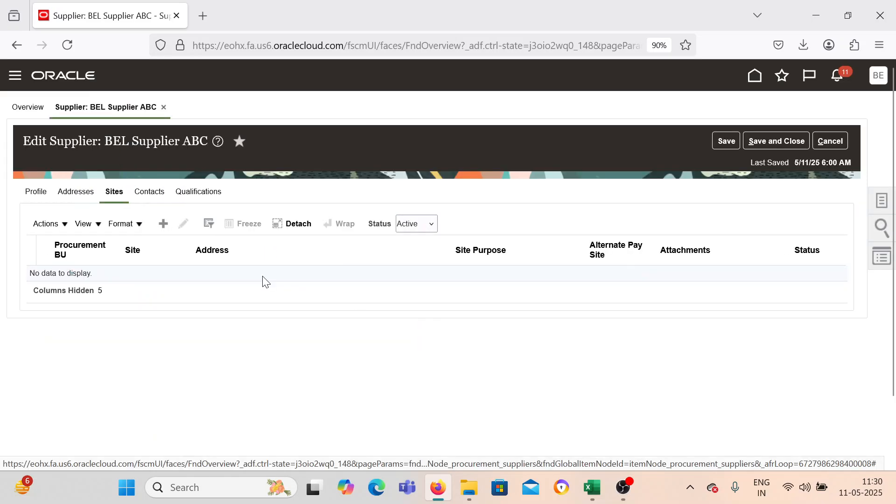
left_click(163, 223)
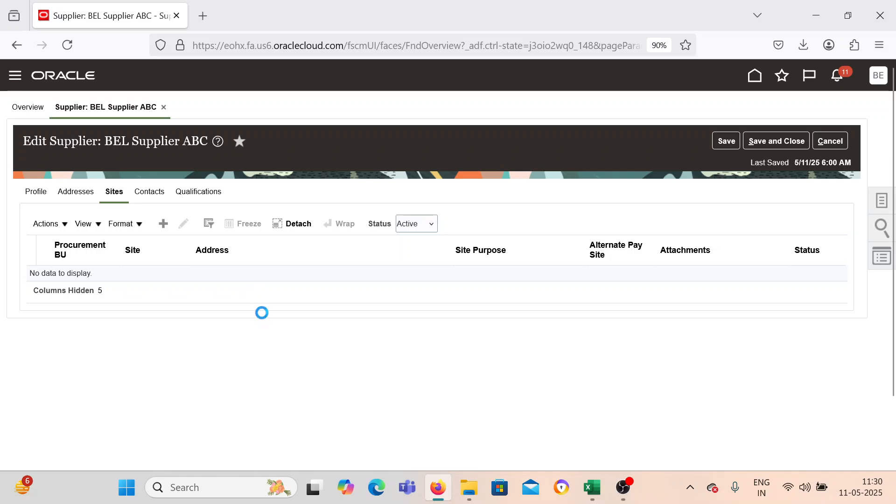
left_click(318, 218)
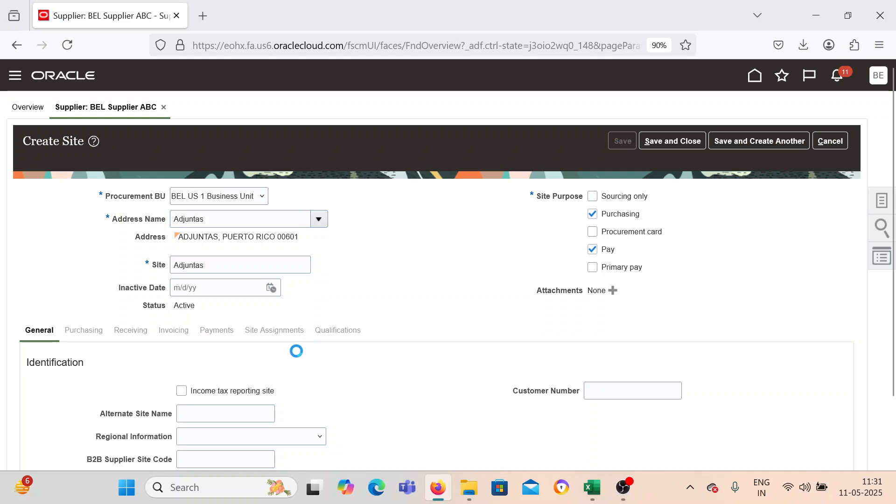
Select an invoice currency in the invoicing controls of the Adjuntas site.
left_click(173, 321)
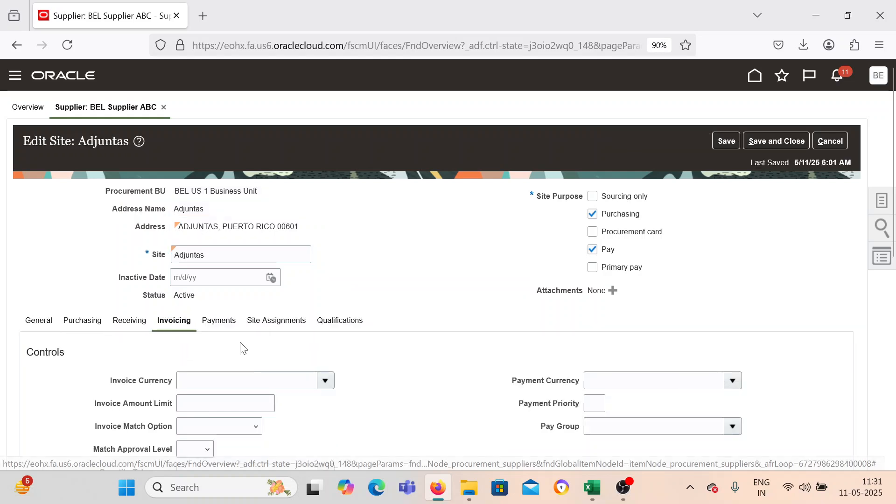
scroll(240, 343, "down", 4)
left_click(326, 179)
left_click(279, 221)
Make Check the default payment method of the Adjuntas site.
left_click(225, 125)
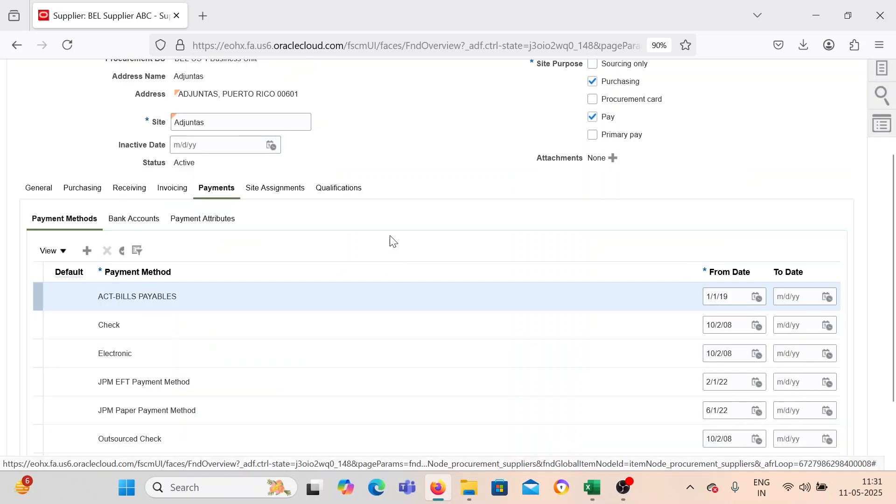
left_click(78, 326)
left_click(111, 250)
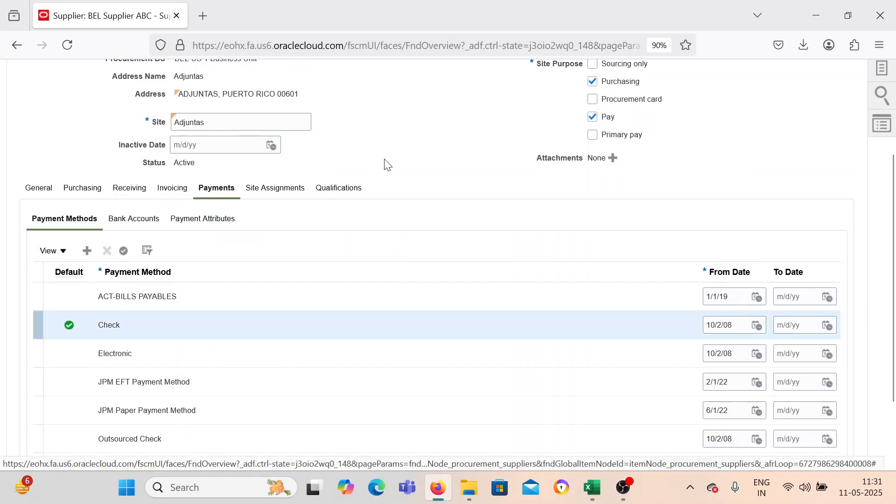
Autocreate the site assignment for the Adjuntas site, and save and close both the site and BEL Supplier ABC.
left_click(285, 191)
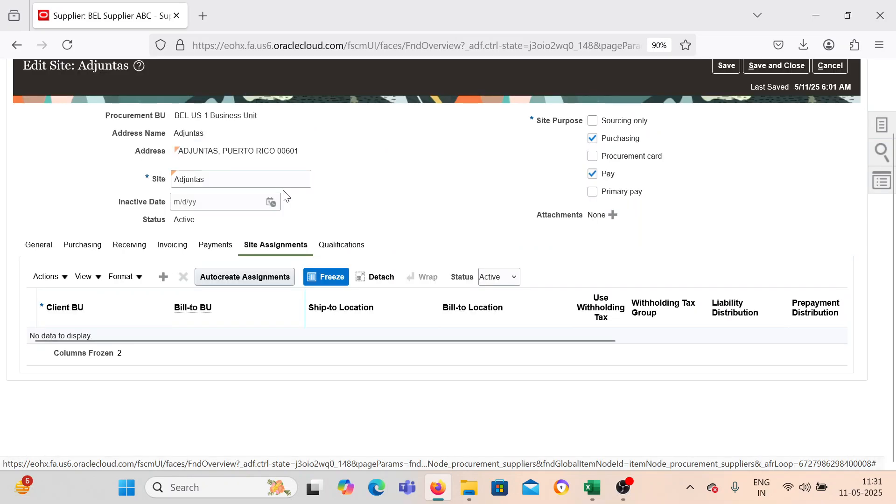
left_click(245, 278)
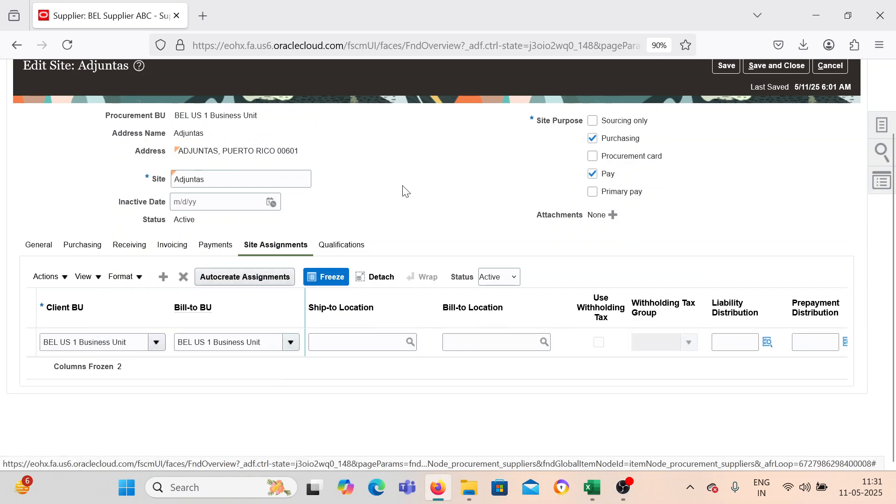
scroll(406, 196, "up", 2)
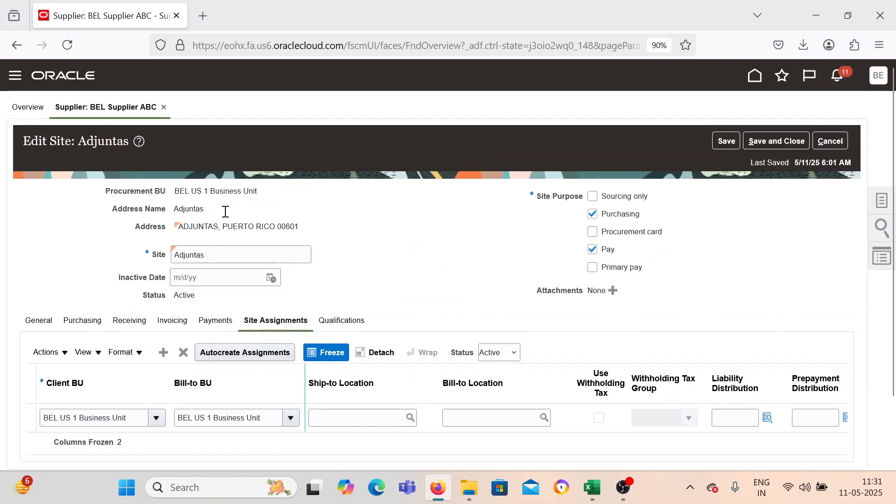
left_click(776, 141)
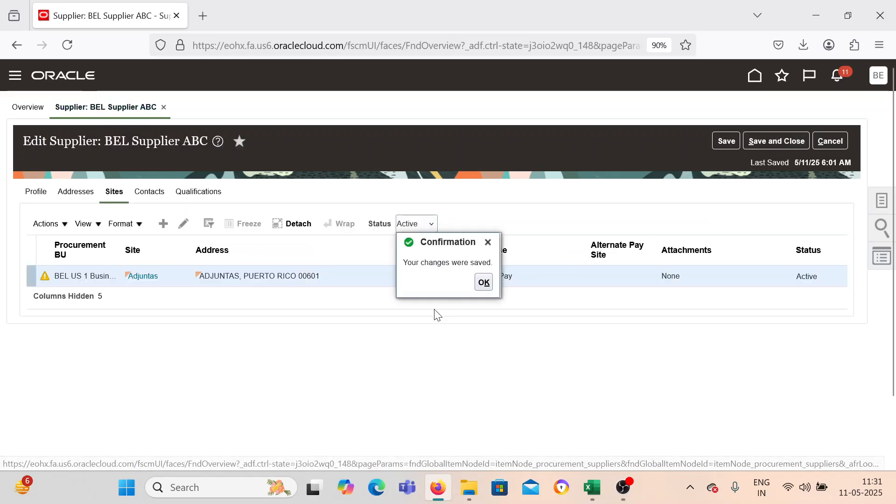
left_click(791, 134)
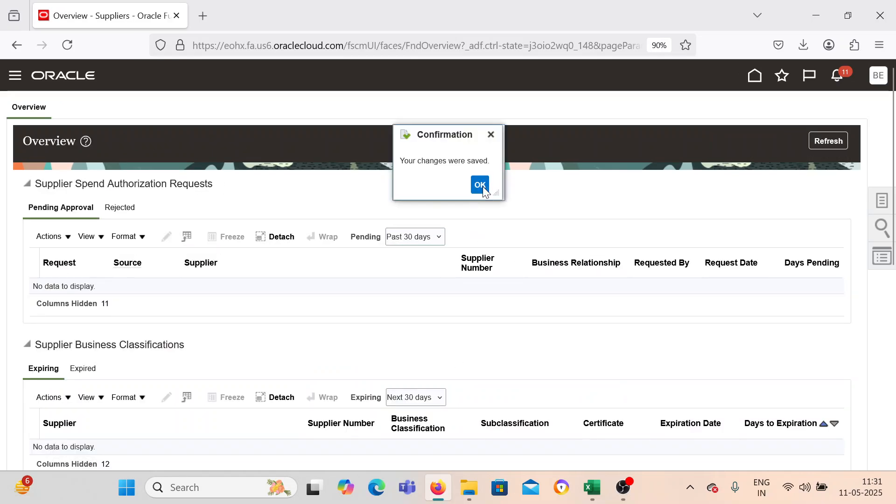
left_click(478, 184)
Start another new supplier and enter the name BEL Supplier DEF copied from the Excel process sheet.
left_click(885, 197)
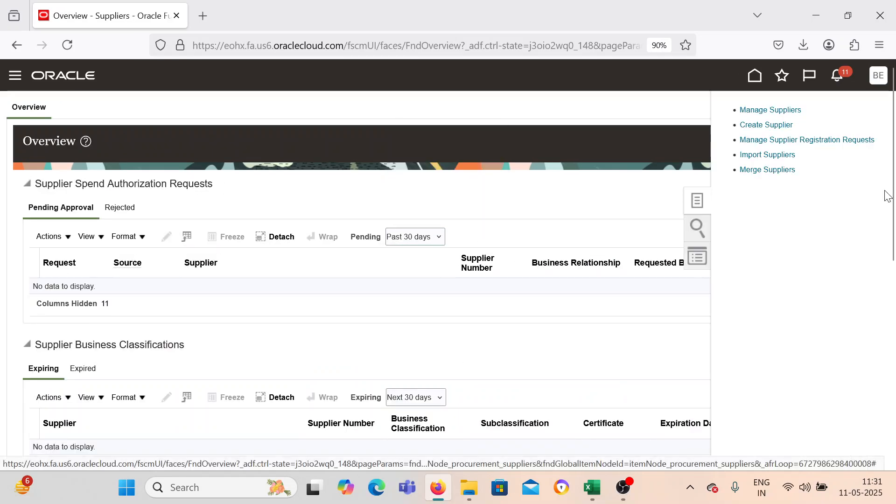
left_click(770, 125)
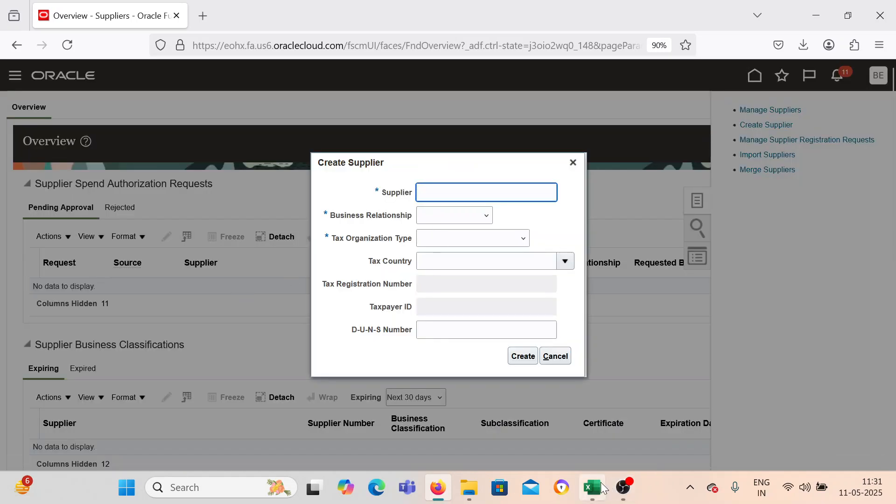
left_click(592, 487)
left_click(677, 229)
triple_click(732, 228)
key("ctrl+c")
left_click(437, 487)
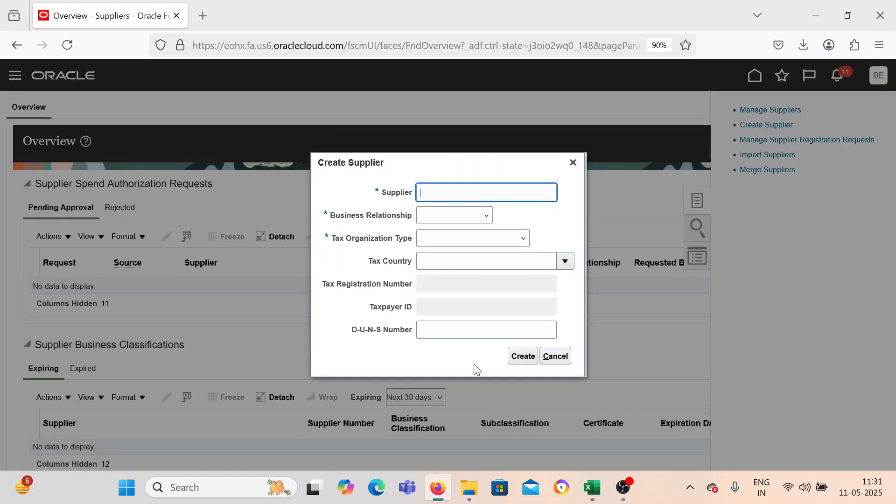
key("ctrl+v")
Create BEL Supplier DEF with business relationship Spend Authorized and tax organization type Corporation.
left_click(467, 215)
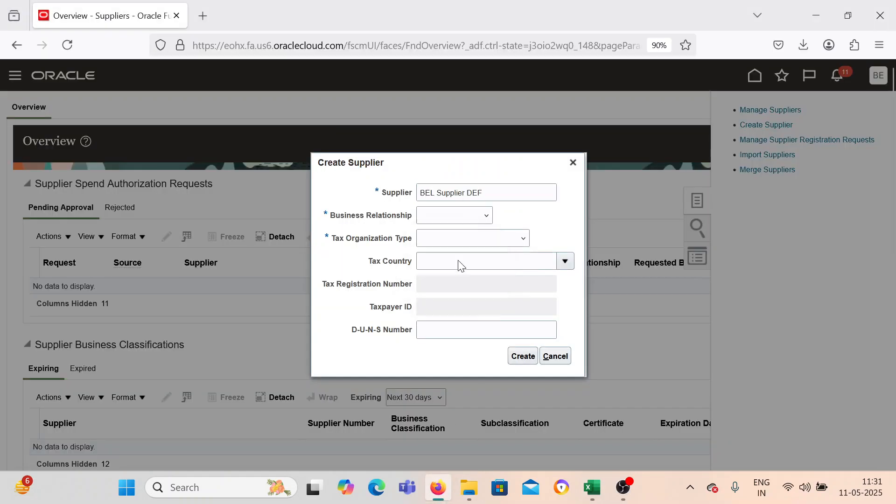
left_click(458, 259)
left_click(453, 241)
left_click(454, 272)
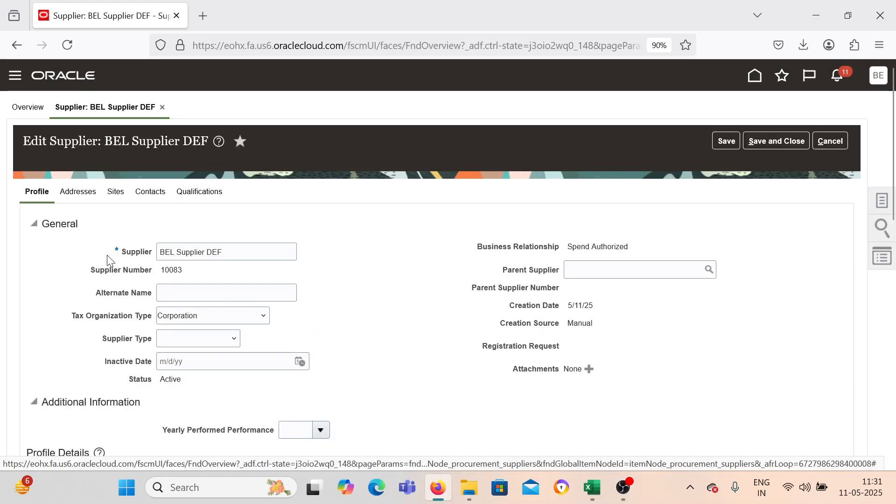
Start a new address for BEL Supplier DEF with country United States and postal code 00601 in Adjuntas, PR.
left_click(84, 192)
left_click(163, 225)
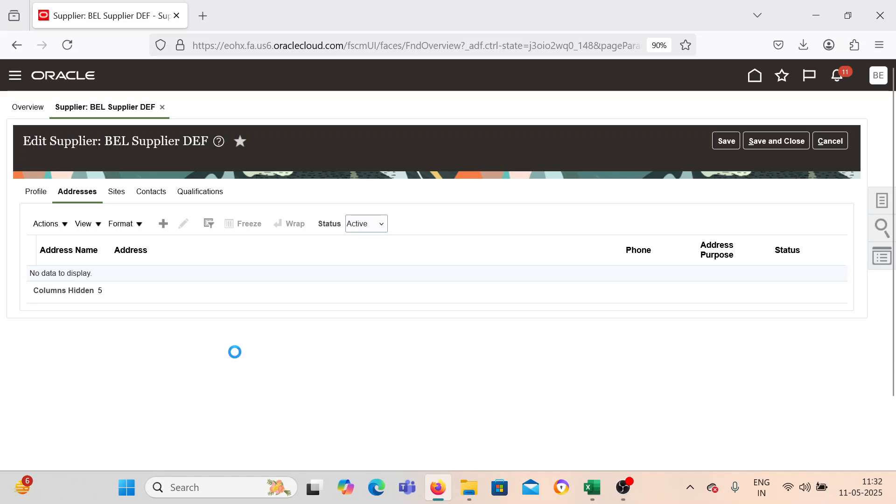
left_click(272, 228)
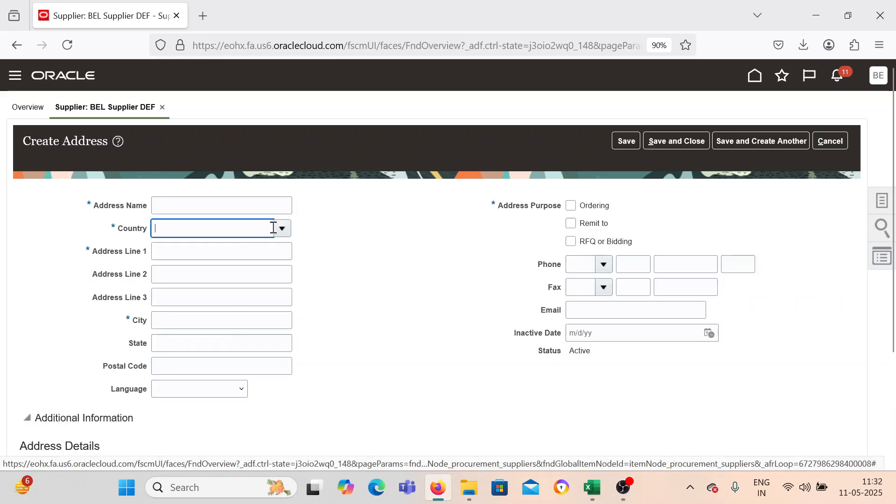
left_click(256, 275)
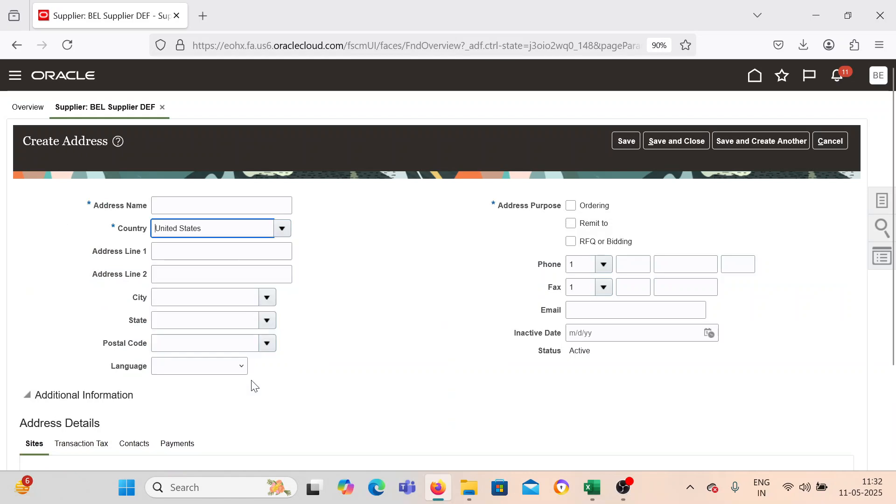
left_click(267, 343)
left_click(233, 267)
Name the new address Adjuntas by copying the city name.
left_click(188, 296)
double_click(188, 296)
key("ctrl+c")
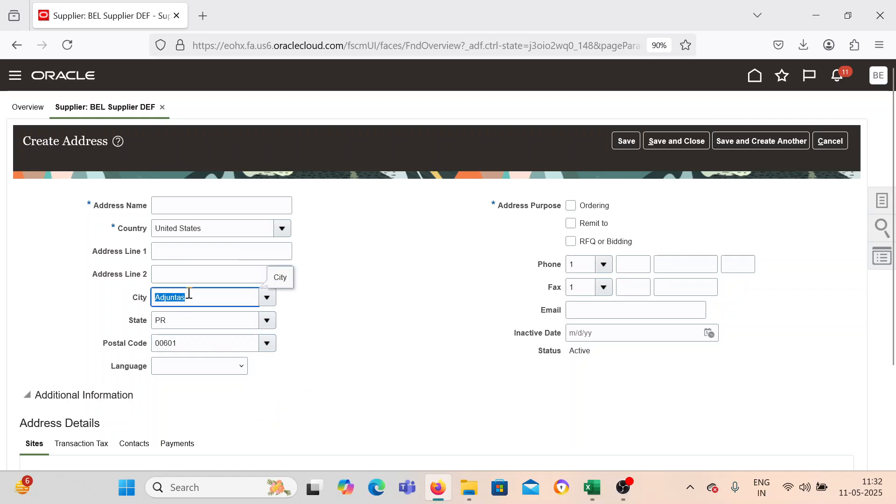
left_click(201, 205)
key("ctrl+v")
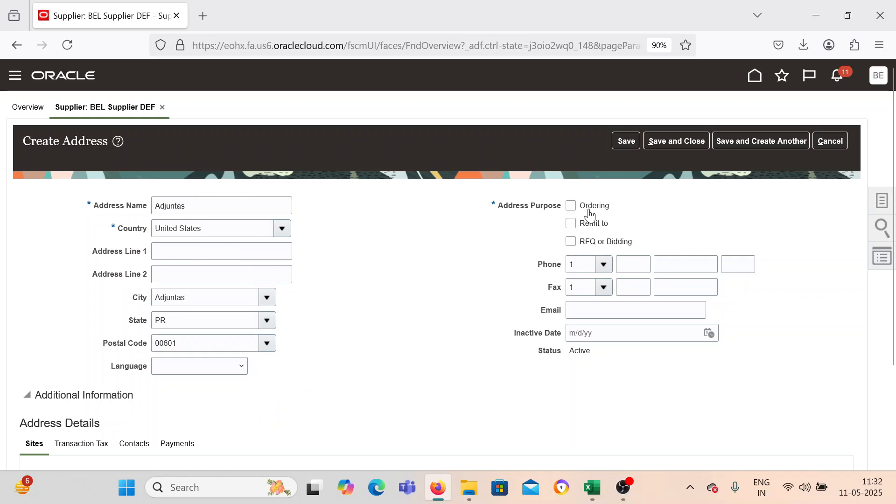
Mark the Adjuntas address for Ordering and Remit to, and save and close it.
left_click(571, 205)
left_click(572, 224)
scroll(478, 299, "down", 3)
scroll(346, 312, "up", 3)
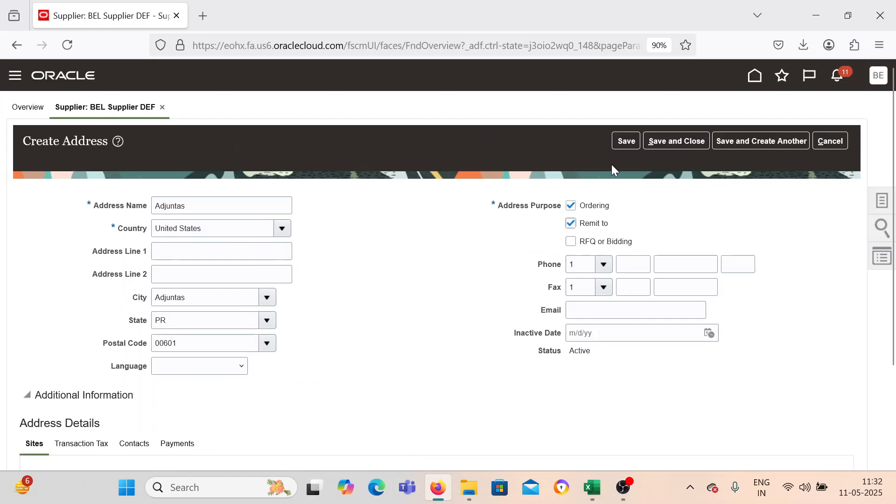
scroll(438, 316, "down", 3)
scroll(602, 196, "up", 3)
left_click(688, 139)
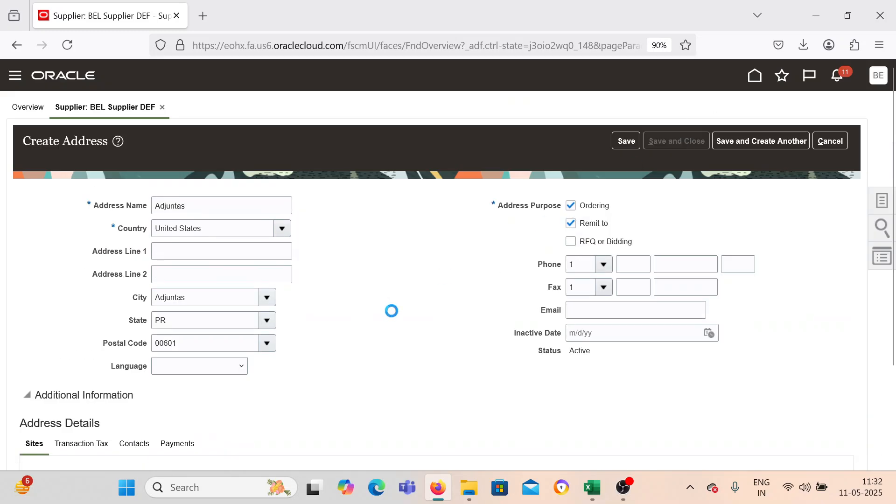
left_click(483, 283)
Create and save a site for BEL Supplier DEF in BEL US 1 Business Unit using the Adjuntas address.
left_click(117, 192)
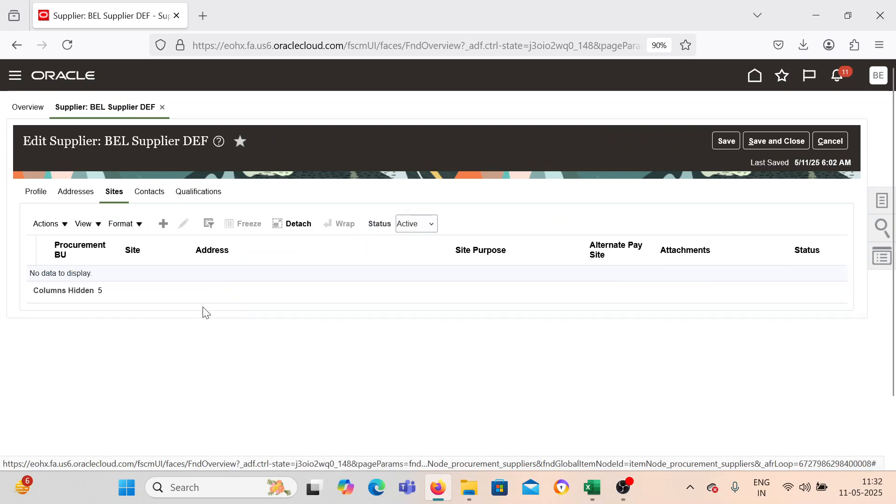
left_click(163, 224)
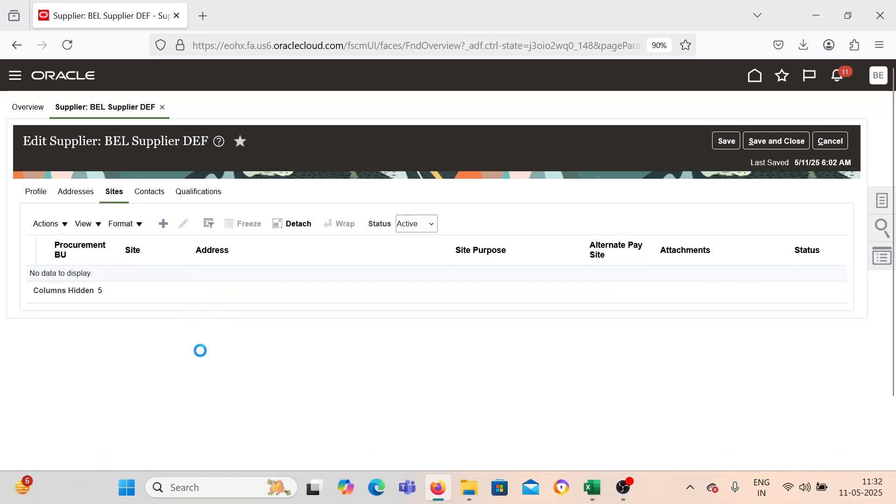
left_click(317, 221)
left_click(267, 244)
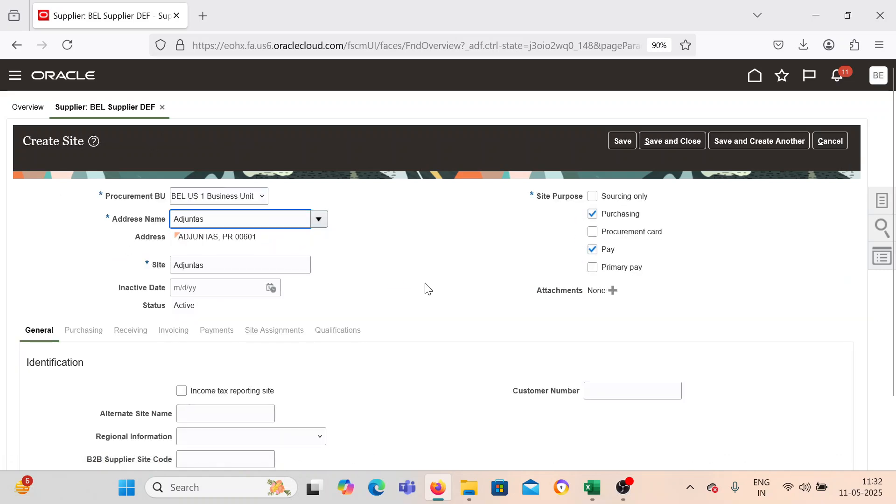
scroll(427, 290, "down", 2)
left_click(622, 66)
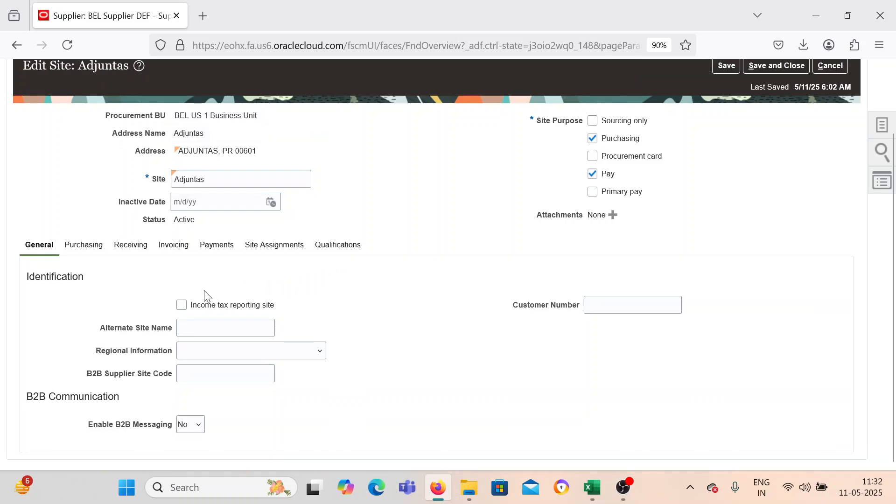
Choose the invoice currency in the invoicing settings of BEL Supplier DEF's Adjuntas site.
left_click(179, 248)
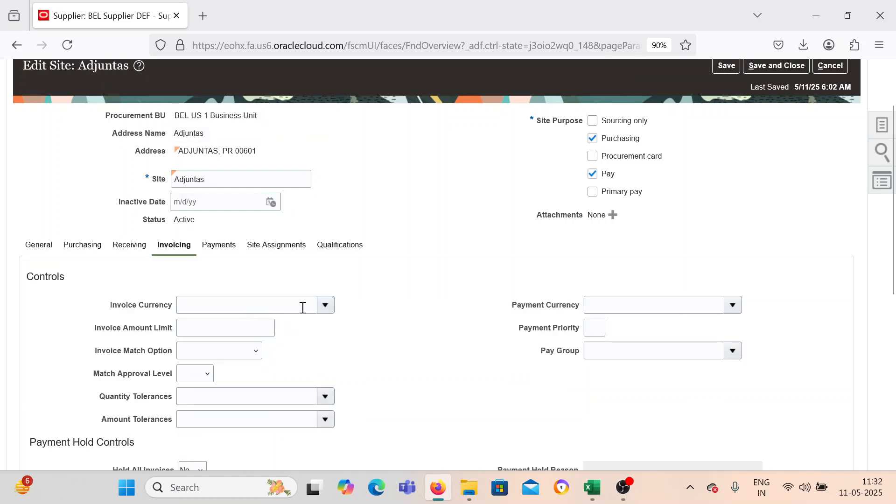
left_click(326, 305)
left_click(290, 125)
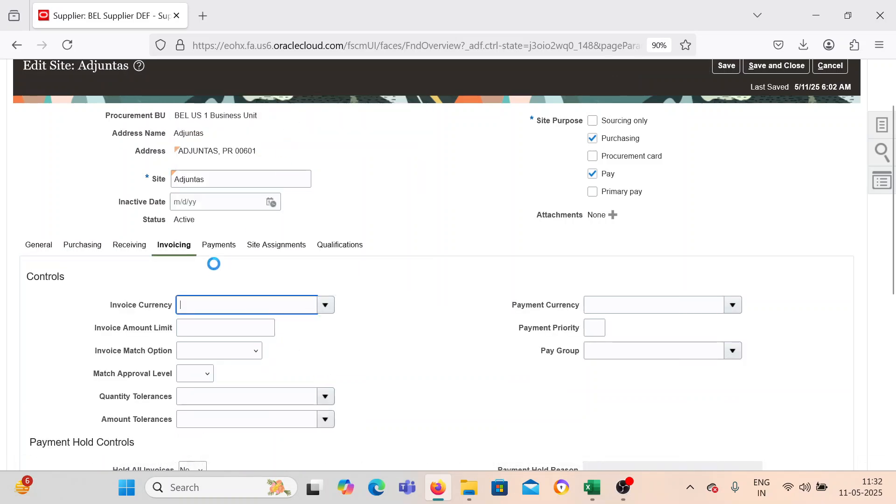
Make Check the default payment method of BEL Supplier DEF's Adjuntas site, and save and close the site and supplier.
left_click(217, 246)
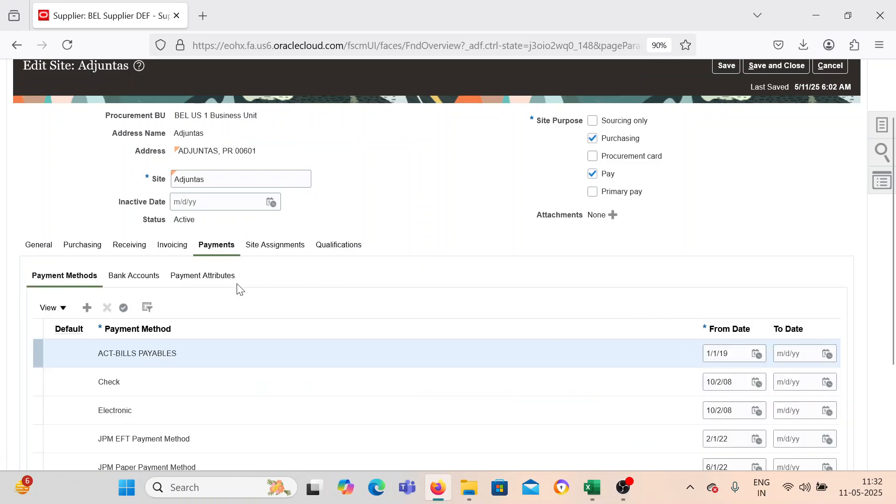
left_click(83, 379)
left_click(126, 309)
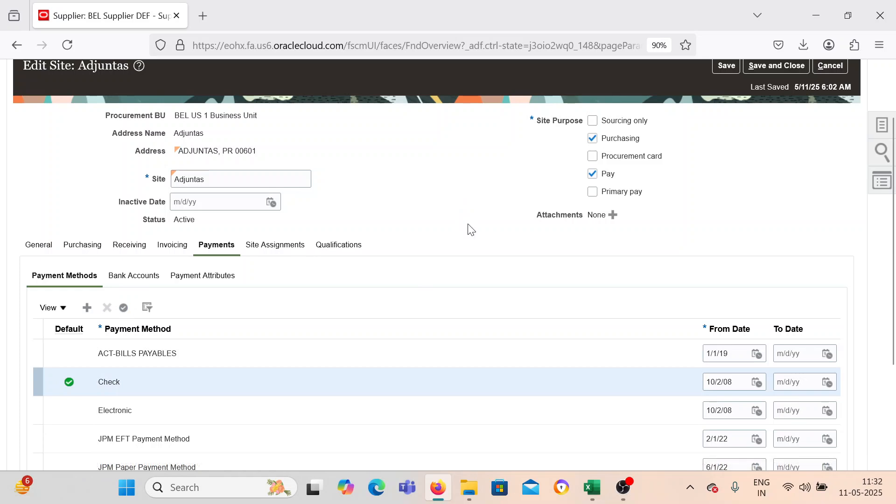
scroll(470, 229, "up", 3)
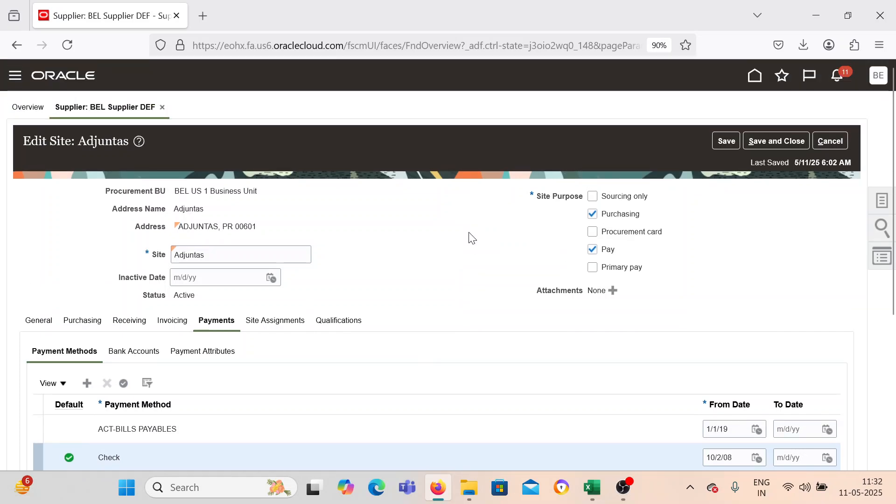
left_click(760, 140)
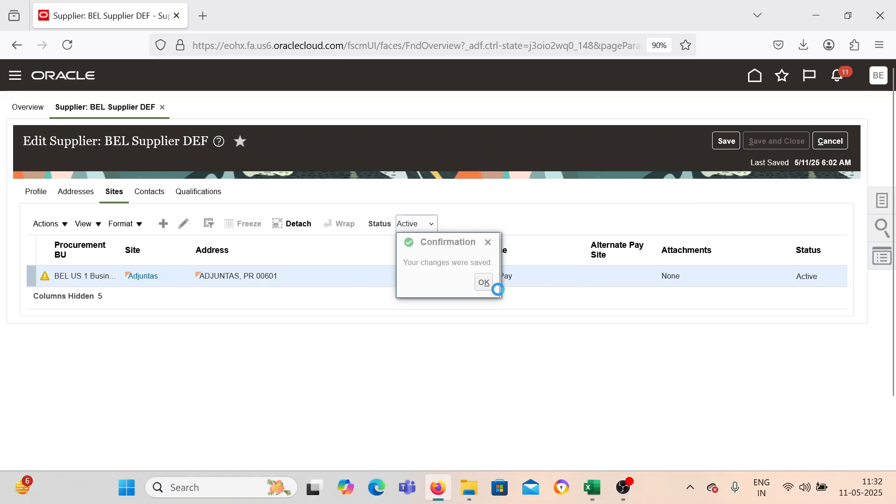
Switch to the Excel process sheet and examine the two supplier names and the third-party payment steps.
left_click(592, 487)
left_click(579, 217)
left_click_drag(579, 217, 581, 219)
left_click(590, 228)
left_click(702, 234)
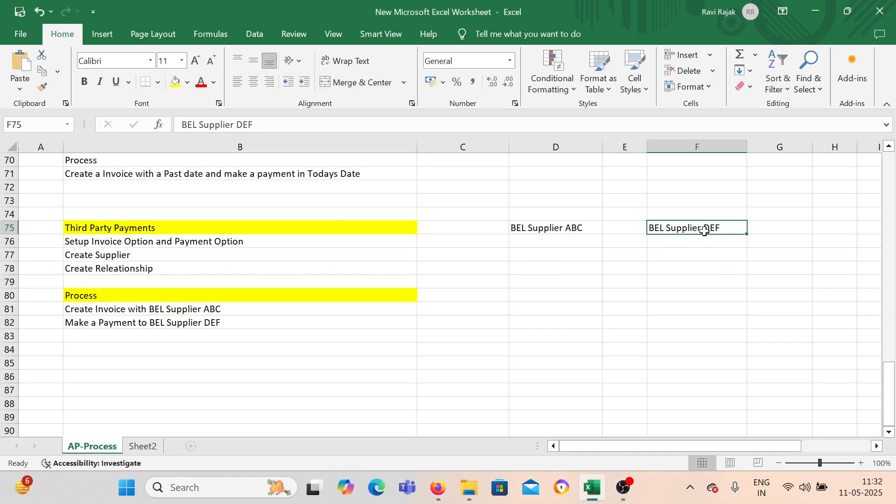
left_click(557, 247)
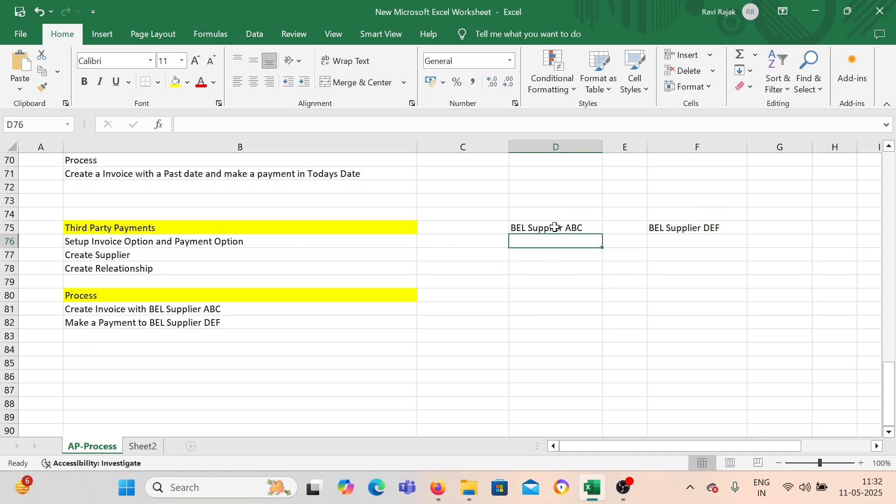
left_click(552, 229)
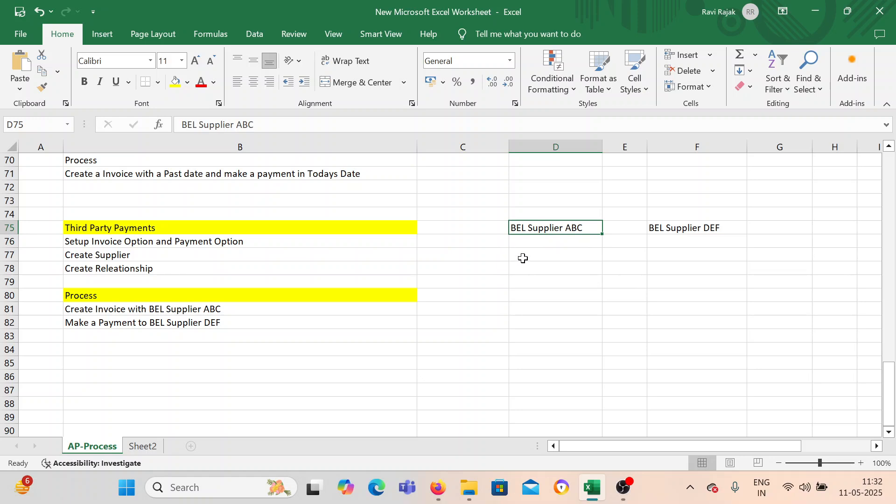
double_click(523, 228)
left_click_drag(598, 226, 501, 214)
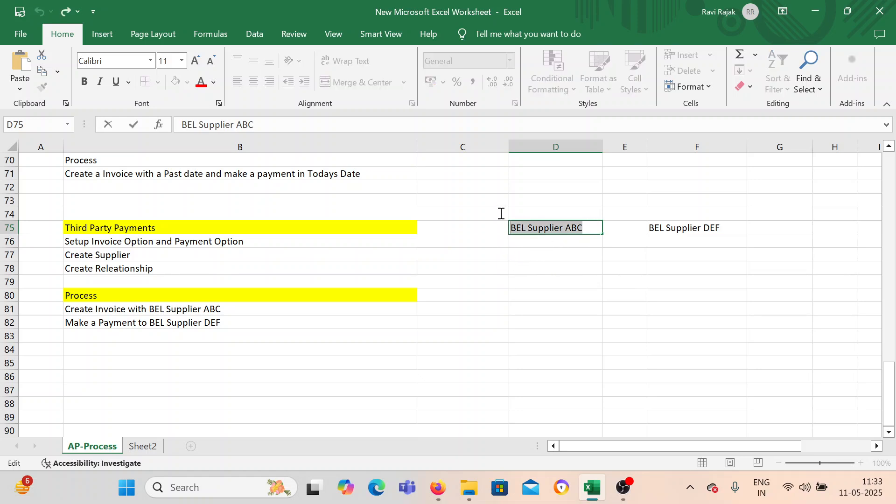
left_click(556, 291)
Return to Oracle Fusion in Firefox, search the suppliers for the keyword BEL and open BEL Supplier ABC.
left_click(436, 489)
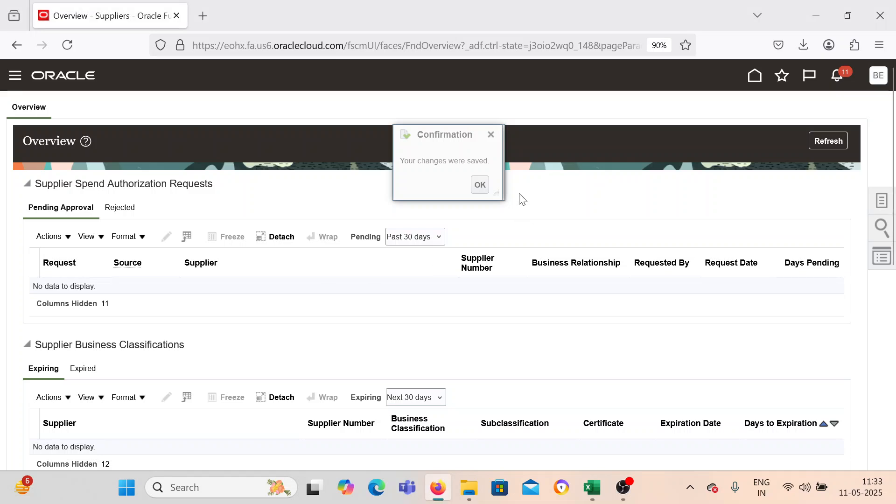
left_click(880, 202)
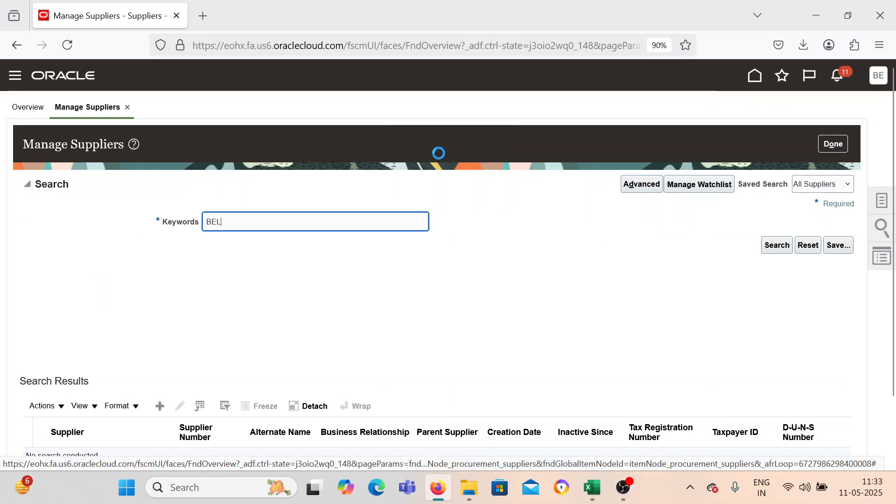
scroll(172, 380, "down", 3)
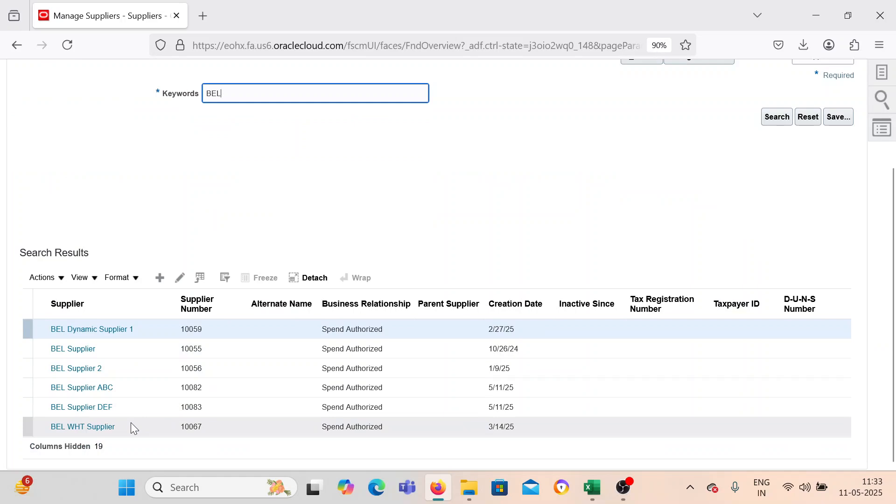
left_click(115, 390)
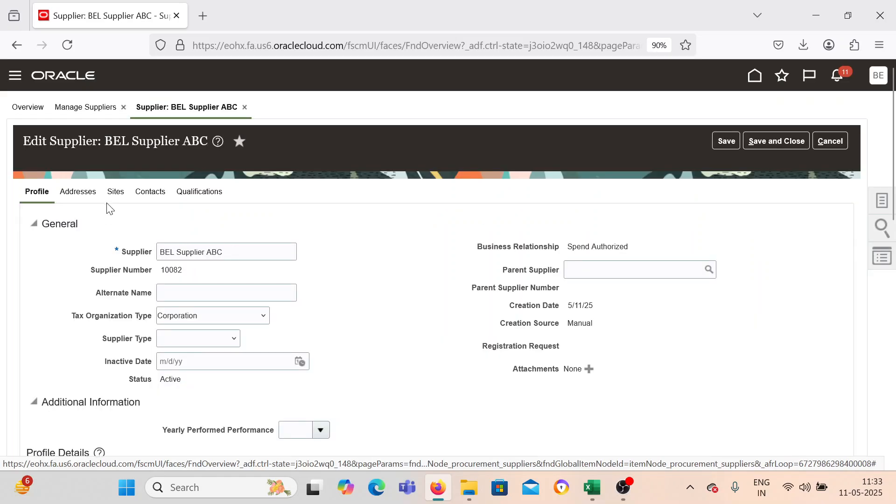
left_click(592, 487)
left_click(572, 265)
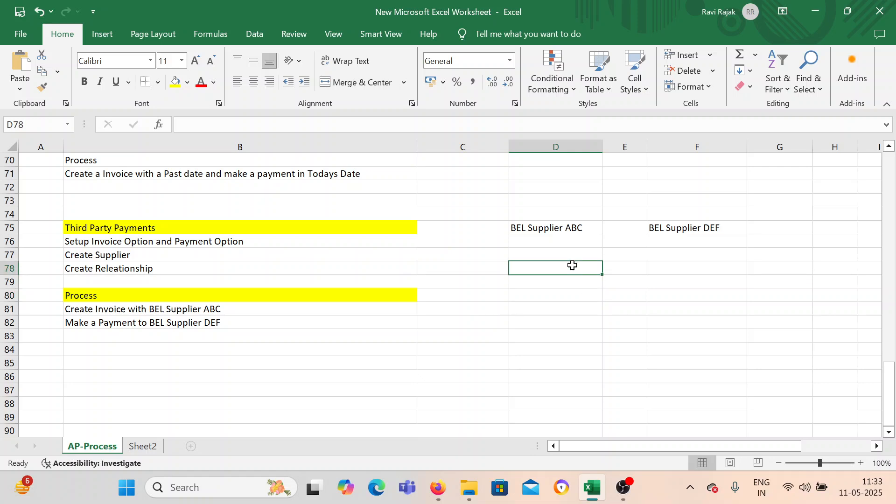
left_click(438, 487)
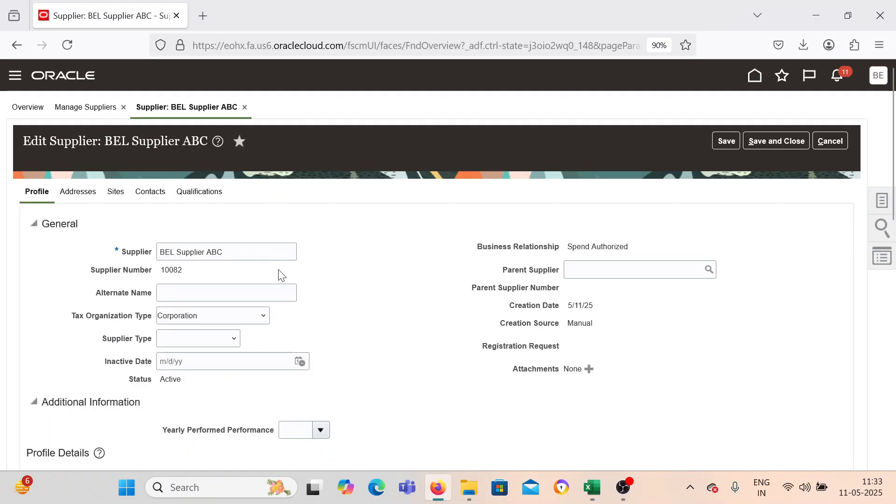
left_click(73, 197)
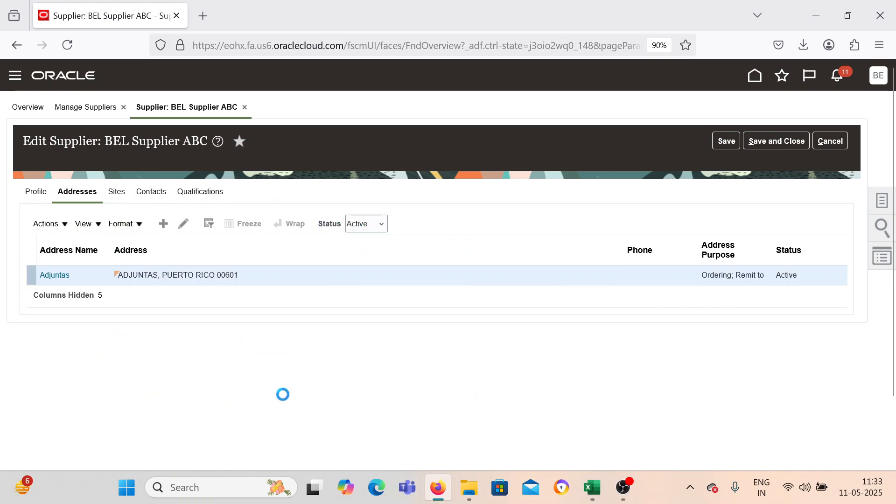
left_click(87, 198)
left_click(184, 224)
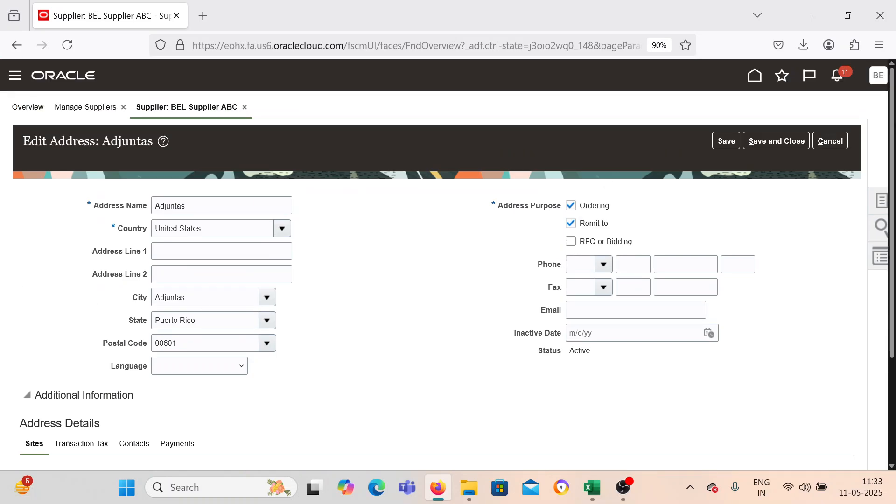
left_click(830, 141)
Open BEL Supplier ABC's Adjuntas site and go to the Third-Party Payment Relationships in its invoicing settings.
left_click(117, 192)
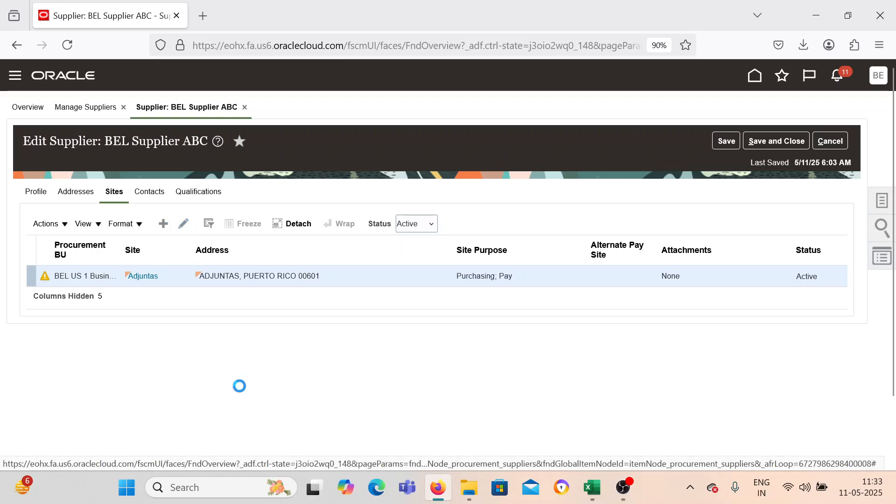
left_click(182, 326)
scroll(350, 357, "down", 3)
scroll(350, 357, "down", 4)
scroll(477, 275, "down", 3)
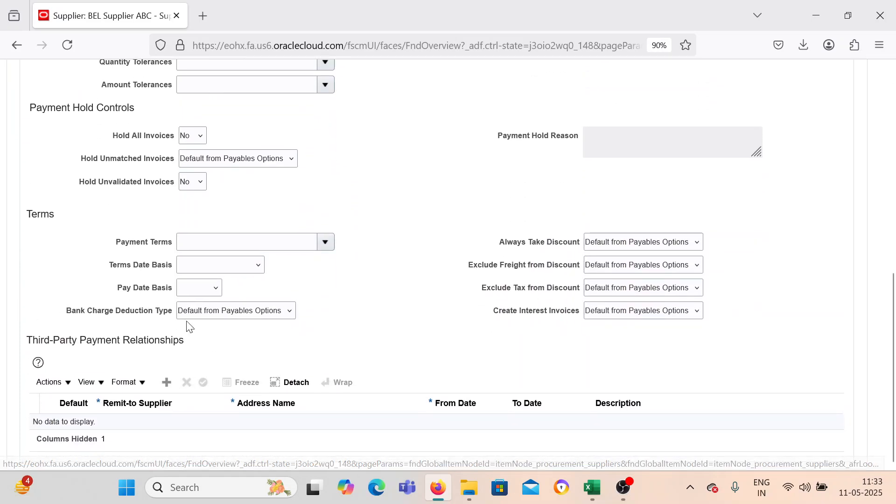
left_click_drag(21, 340, 178, 356)
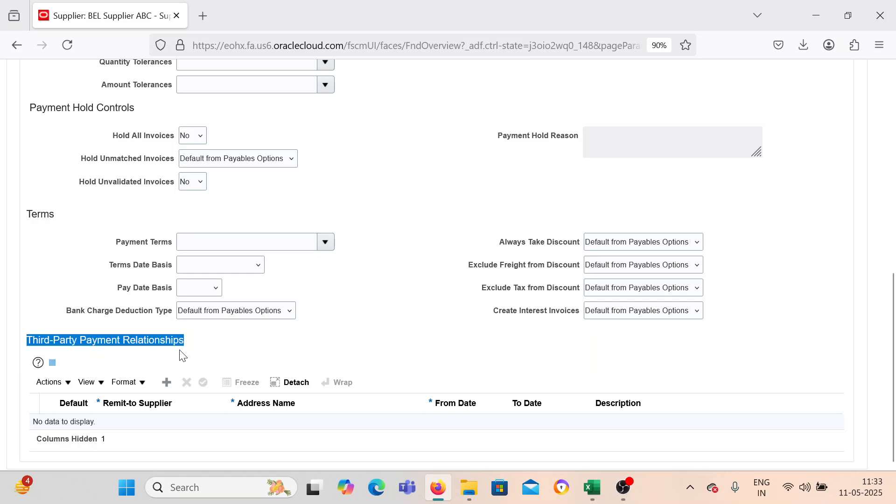
left_click(279, 357)
scroll(314, 317, "up", 10)
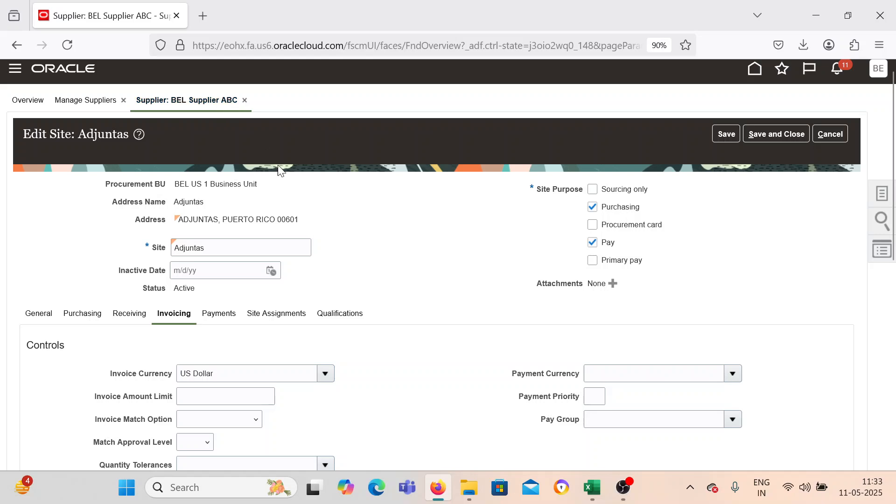
scroll(351, 253, "down", 8)
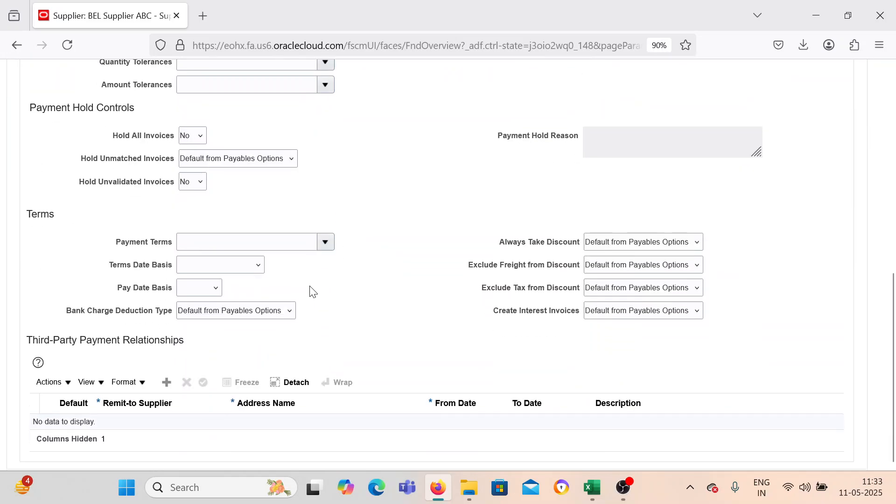
Add a third-party payment relationship with remit-to supplier BEL Supplier DEF, address Adjuntas and from date 5/10/25.
left_click(168, 383)
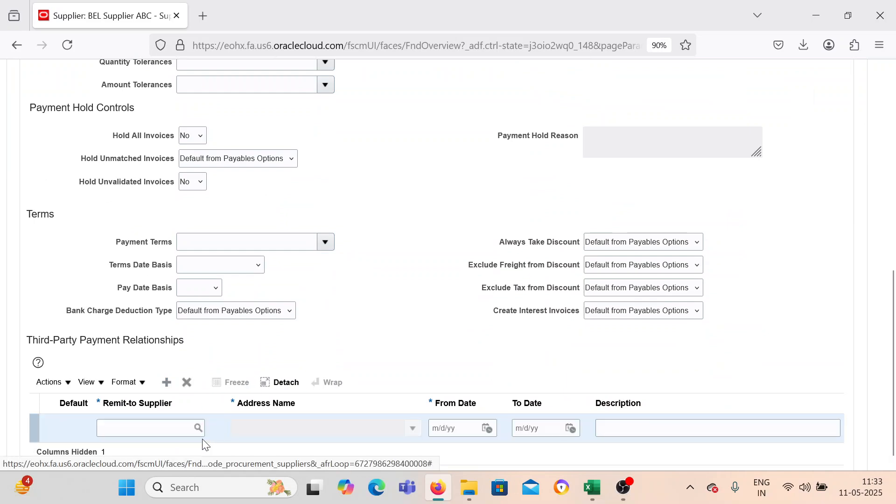
left_click(151, 416)
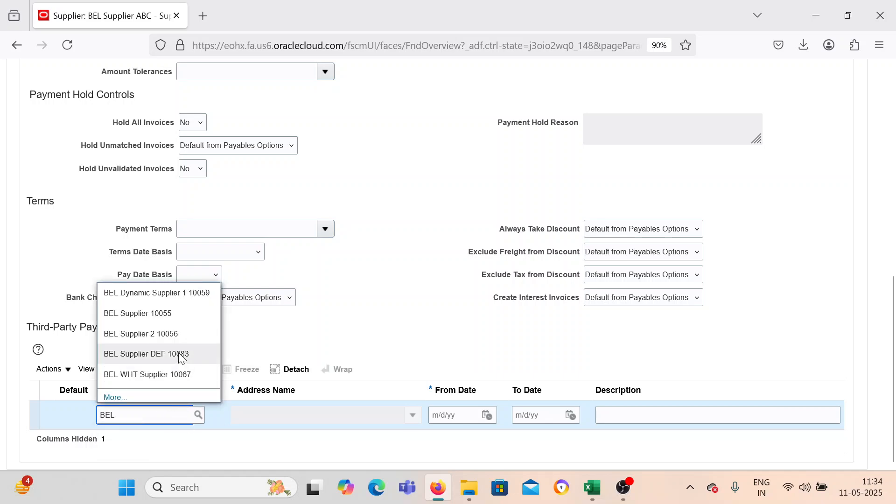
left_click(180, 353)
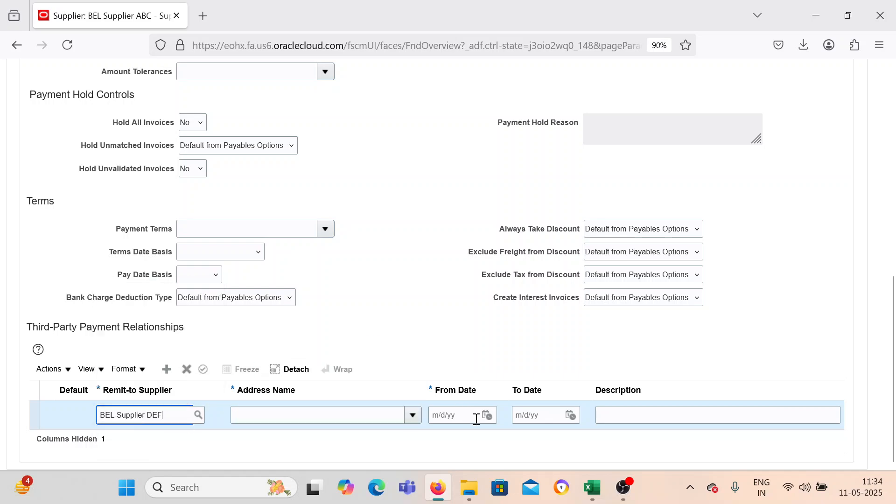
left_click(406, 417)
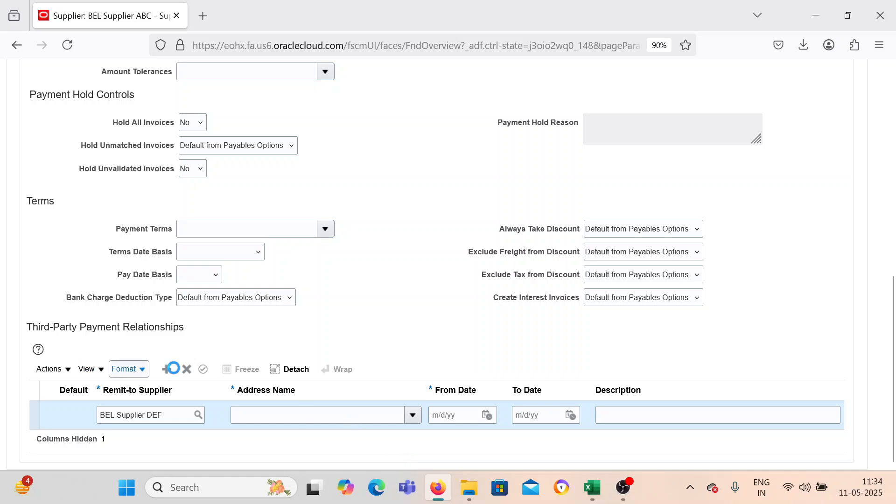
left_click(278, 438)
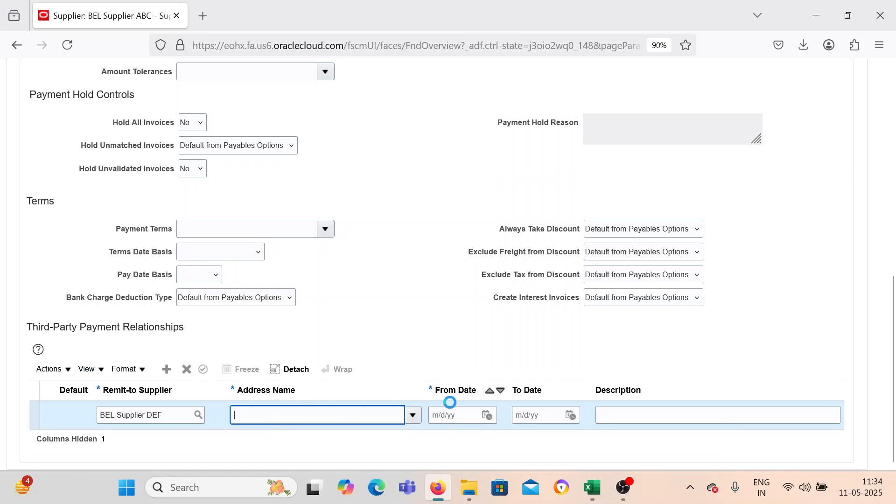
left_click(488, 416)
left_click(635, 332)
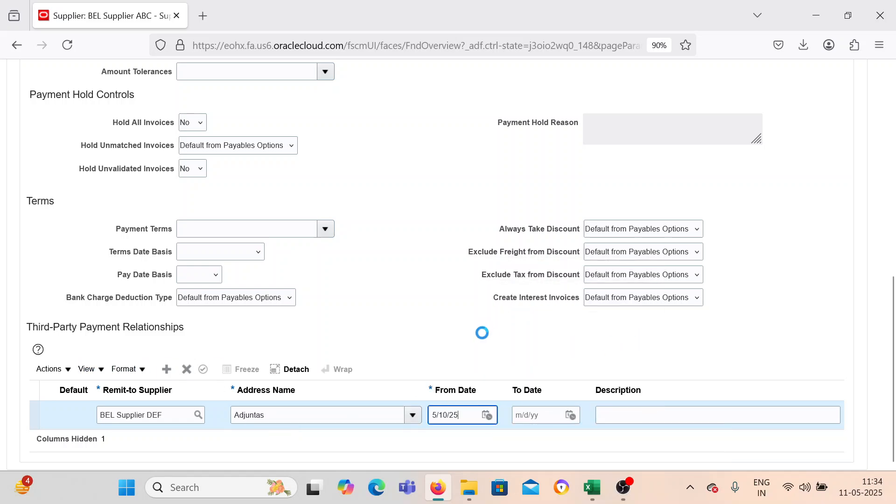
Save and close the Adjuntas site and BEL Supplier ABC, returning to the suppliers overview.
scroll(472, 348, "up", 3)
scroll(471, 348, "down", 3)
scroll(470, 349, "up", 4)
scroll(471, 349, "up", 5)
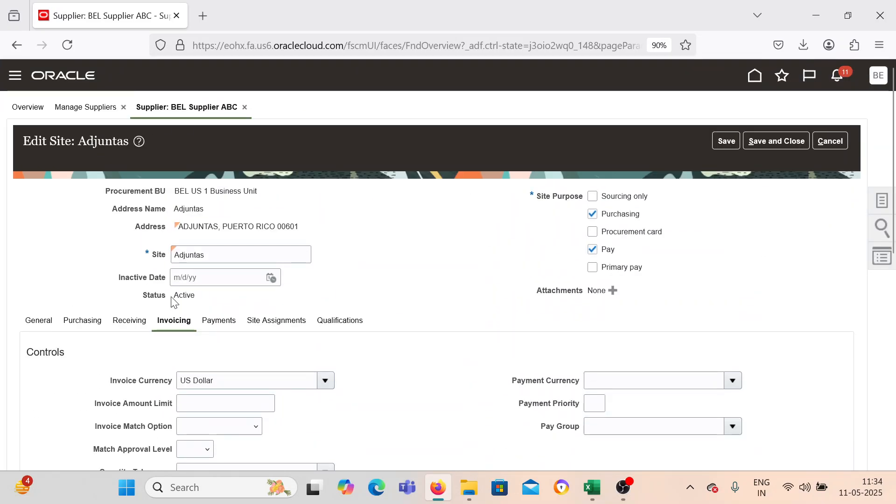
left_click(776, 141)
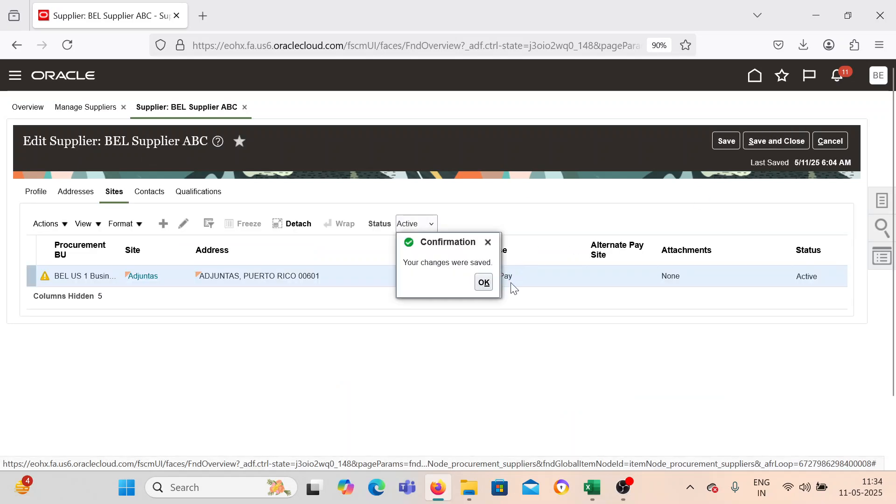
left_click(484, 282)
left_click(776, 140)
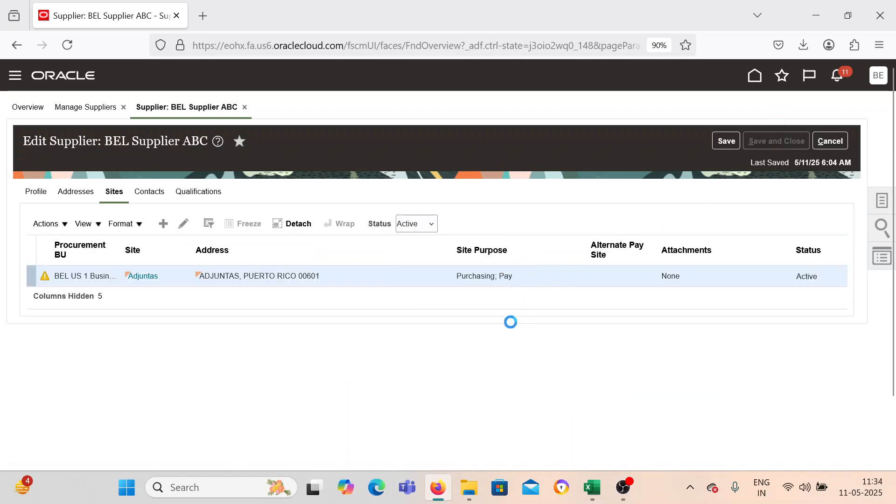
left_click(480, 186)
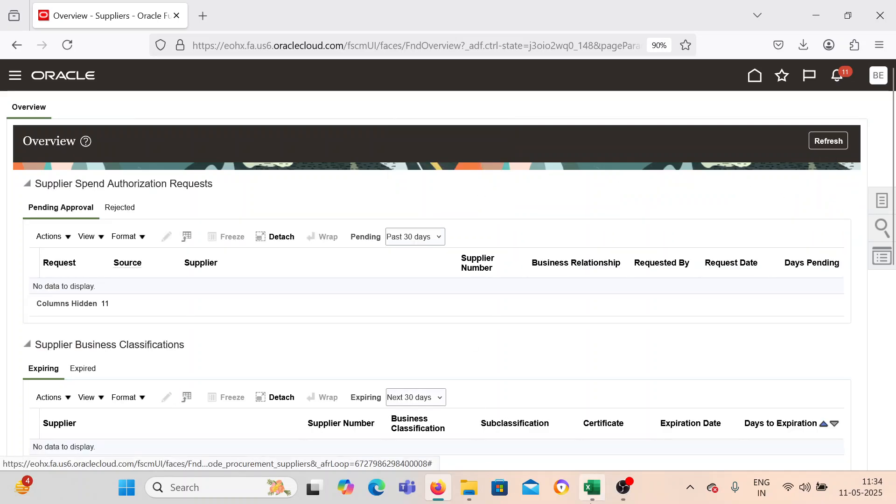
Switch to the Excel process sheet and examine the third-party payment setup steps and which supplier the invoice is for.
left_click(589, 490)
scroll(326, 398, "up", 2)
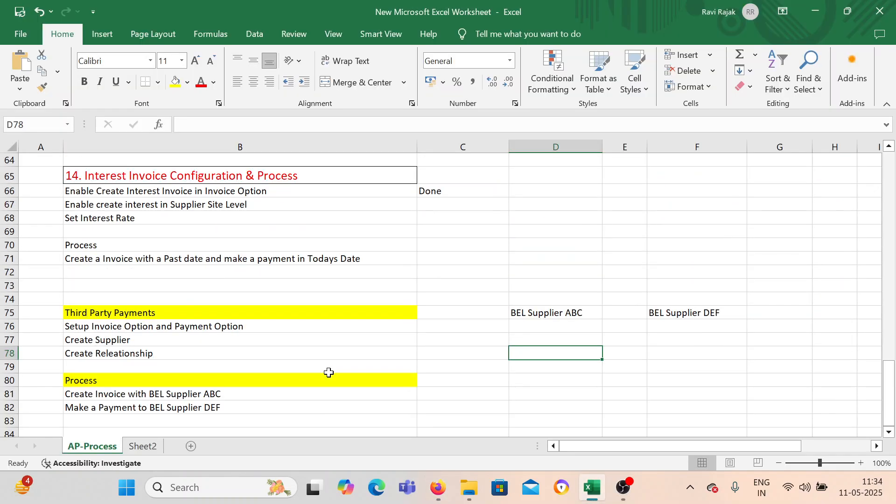
scroll(326, 373, "down", 1)
left_click_drag(77, 282, 80, 307)
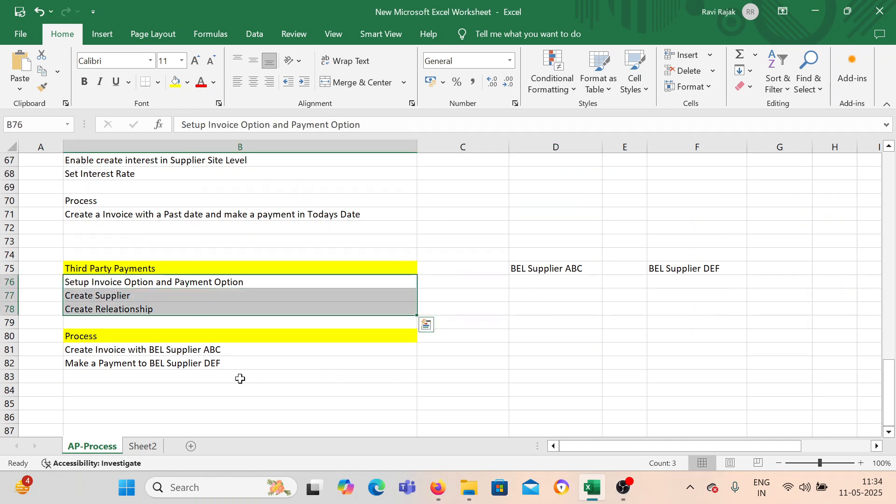
scroll(240, 379, "down", 1)
scroll(239, 363, "down", 1)
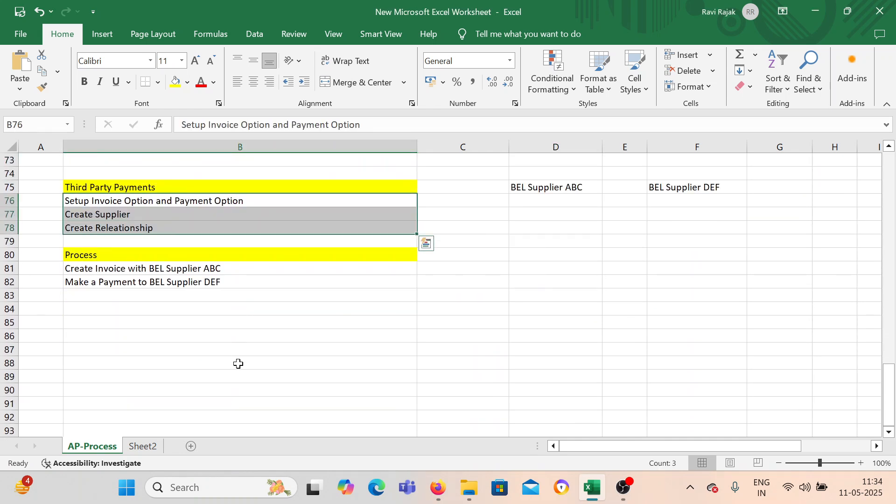
double_click(223, 269)
left_click_drag(229, 268, 154, 269)
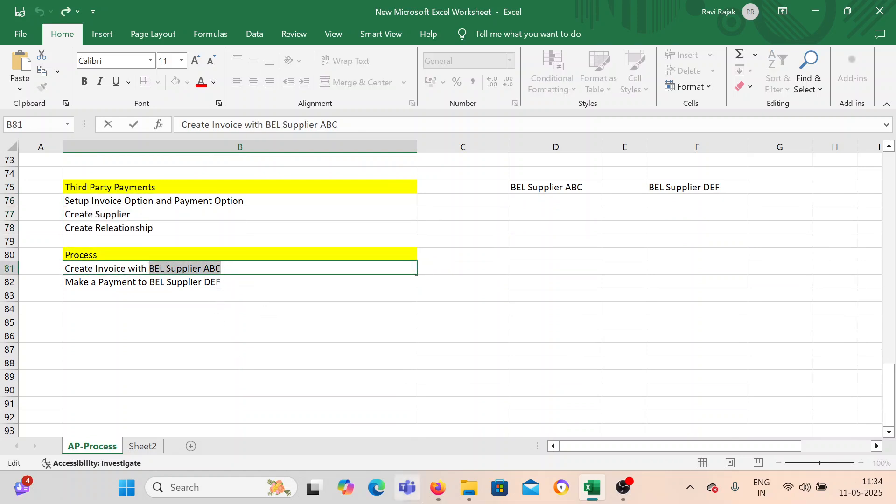
Return to Oracle Fusion in Firefox, open the Payables invoices work area and start creating an invoice.
left_click(430, 491)
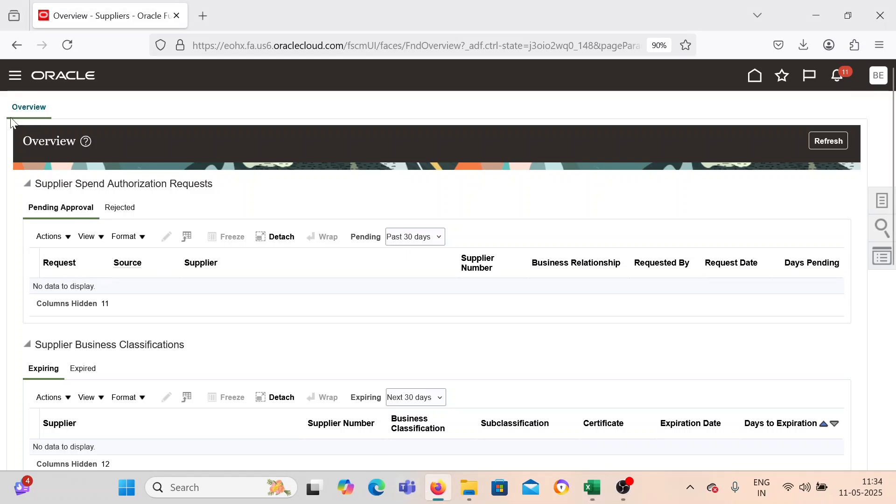
scroll(70, 302, "down", 4)
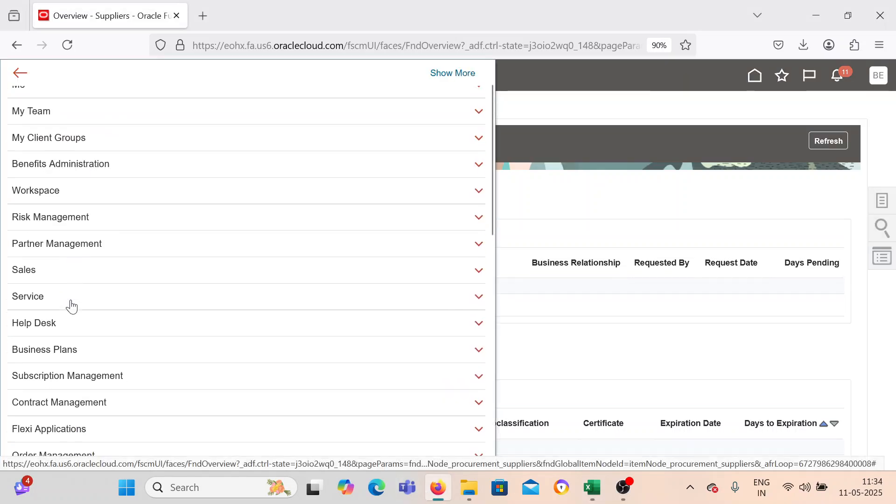
scroll(71, 367, "down", 2)
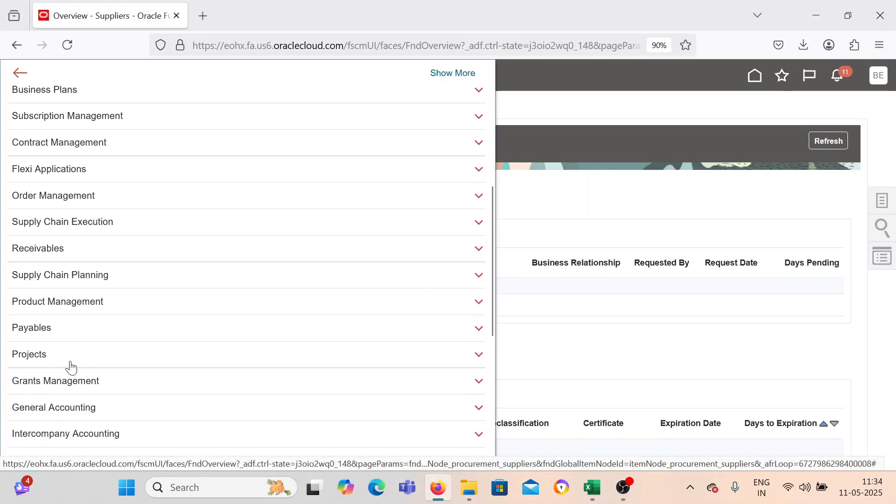
left_click(73, 325)
left_click(179, 348)
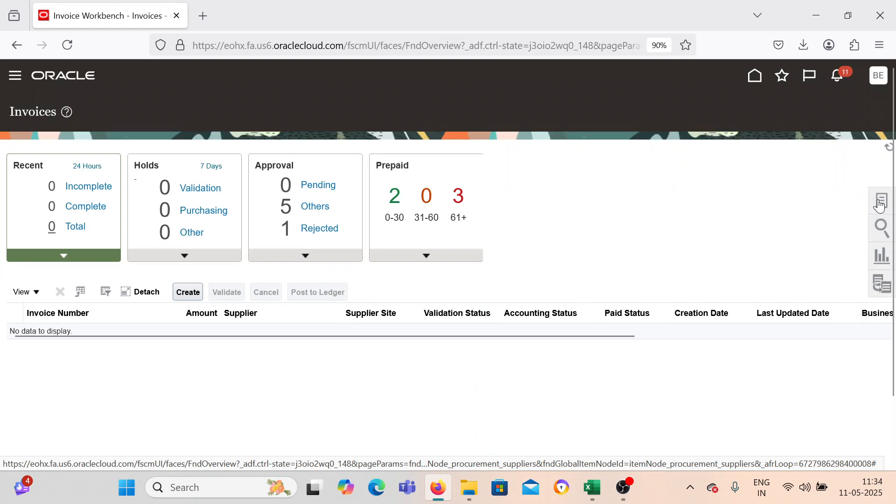
left_click(880, 199)
left_click(771, 122)
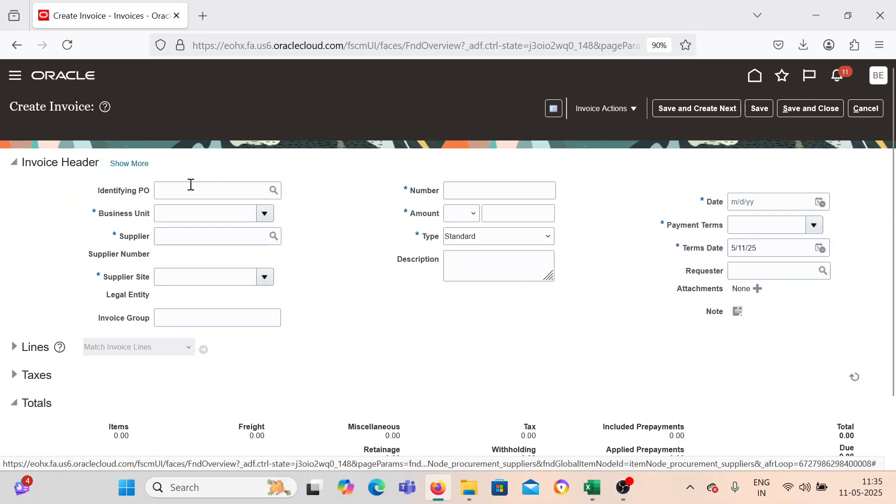
Set the invoice's business unit to BEL US 1 Business Unit and its supplier to BEL Supplier ABC.
left_click(264, 213)
left_click(188, 378)
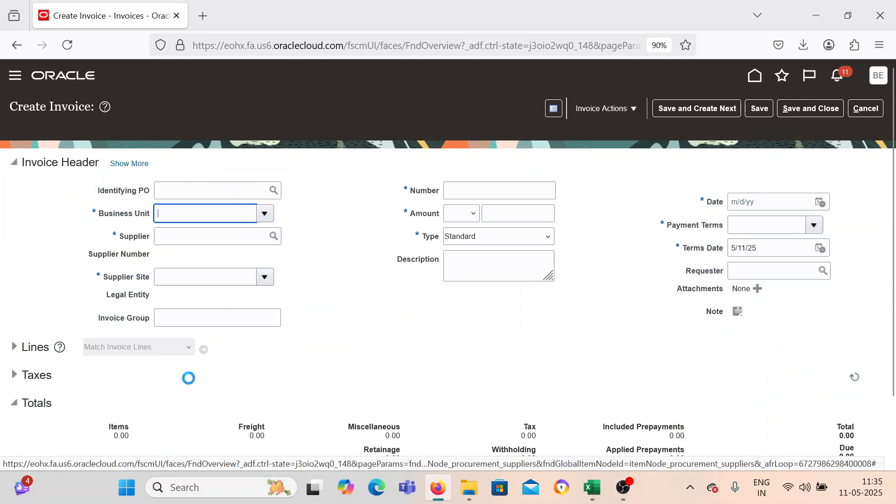
left_click(204, 235)
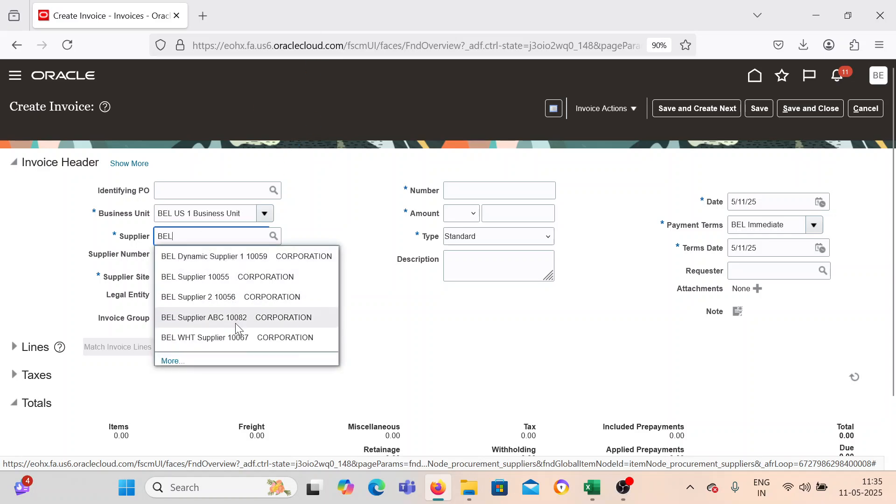
left_click(235, 323)
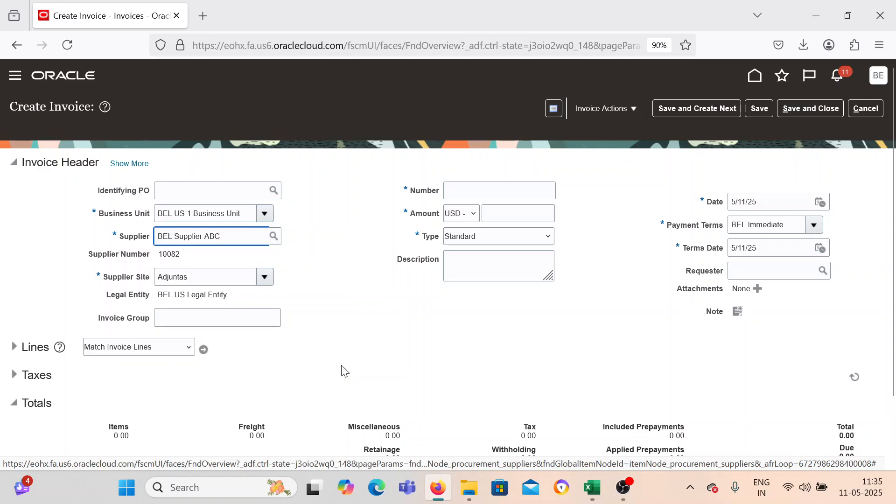
Enter invoice number TPP_001 and an amount of 2,000 in the invoice header.
left_click(474, 188)
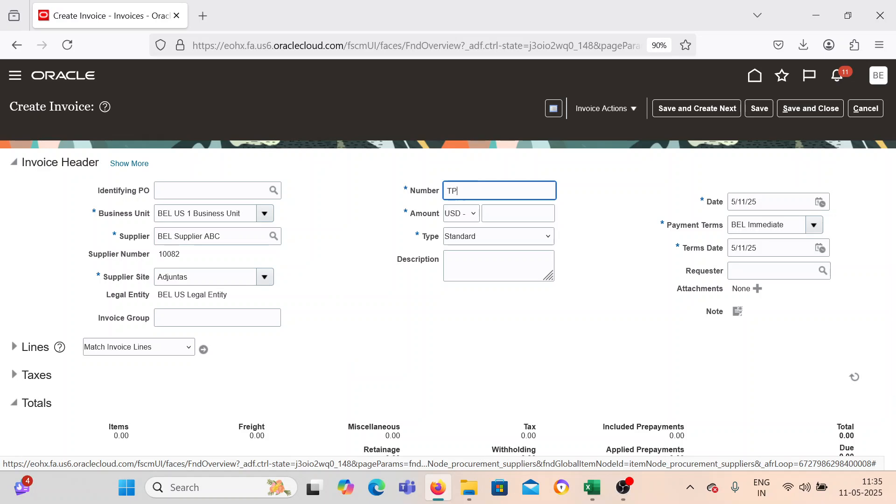
type("TPP_001")
key("Tab")
type("2,000")
key("Tab")
key("Tab")
key("Tab")
key("Tab")
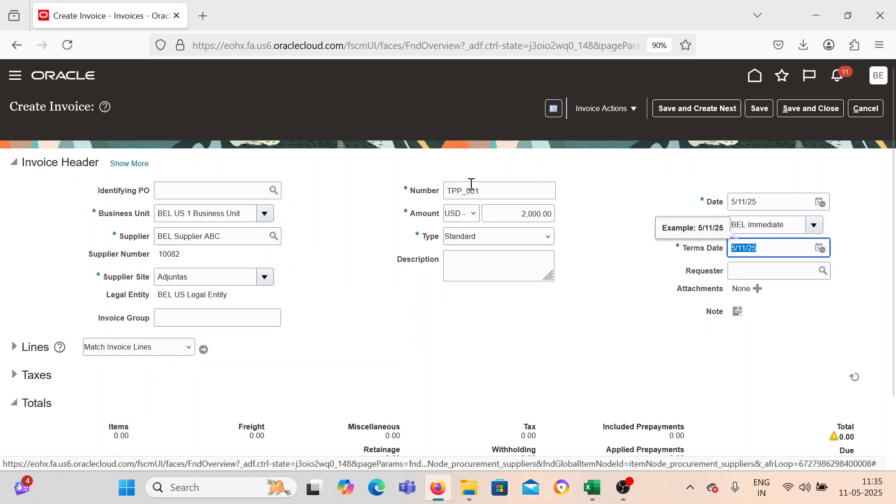
left_click(327, 304)
Expand the invoice lines and set the amount of item line 1 to 2000.
left_click(14, 347)
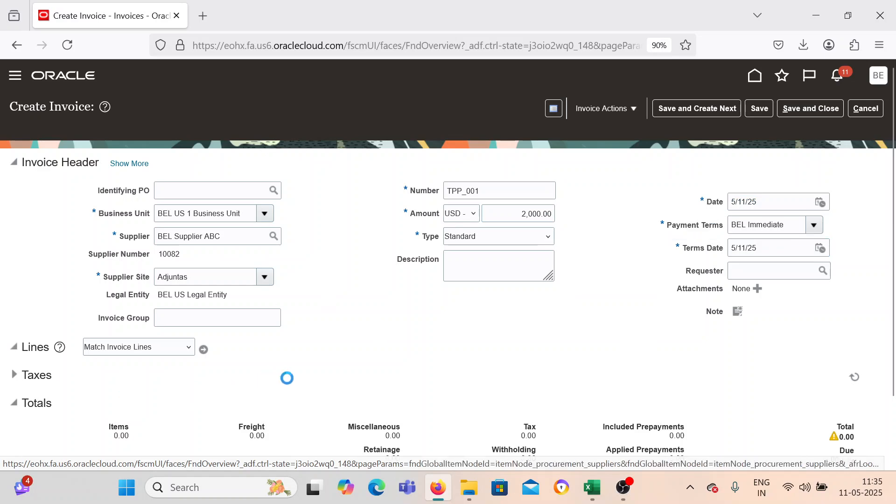
scroll(326, 346, "down", 2)
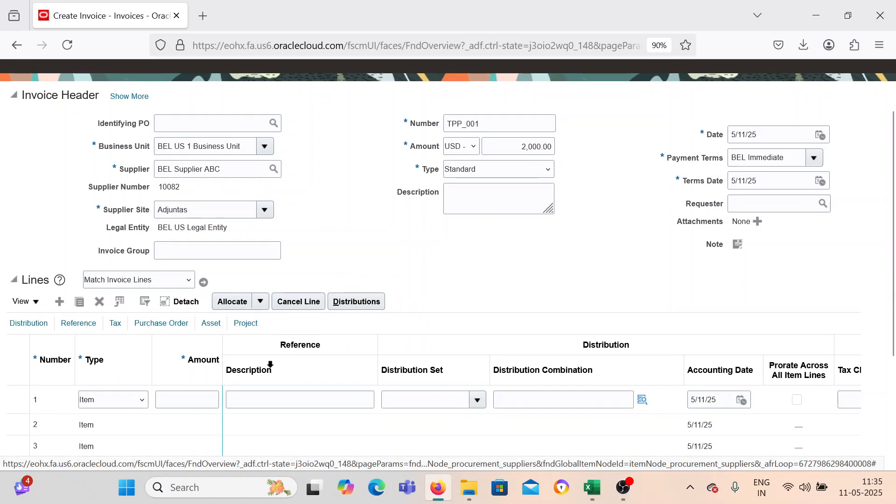
left_click(179, 400)
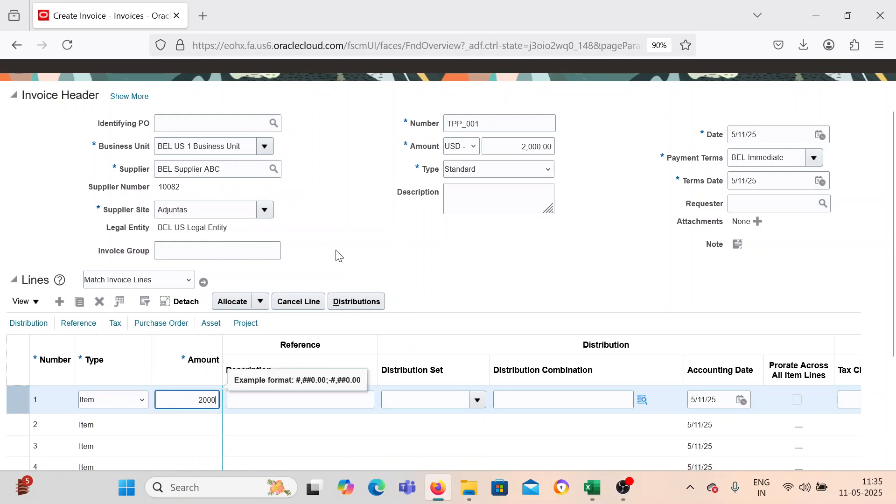
left_click(369, 252)
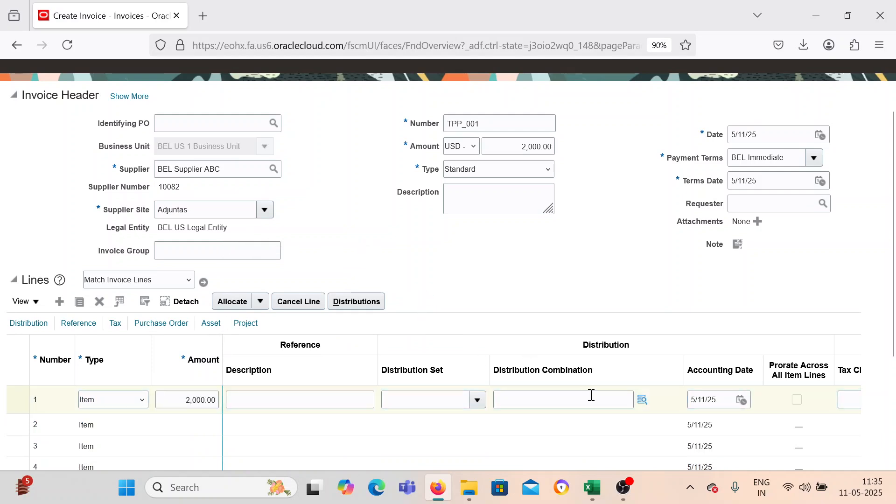
left_click(642, 400)
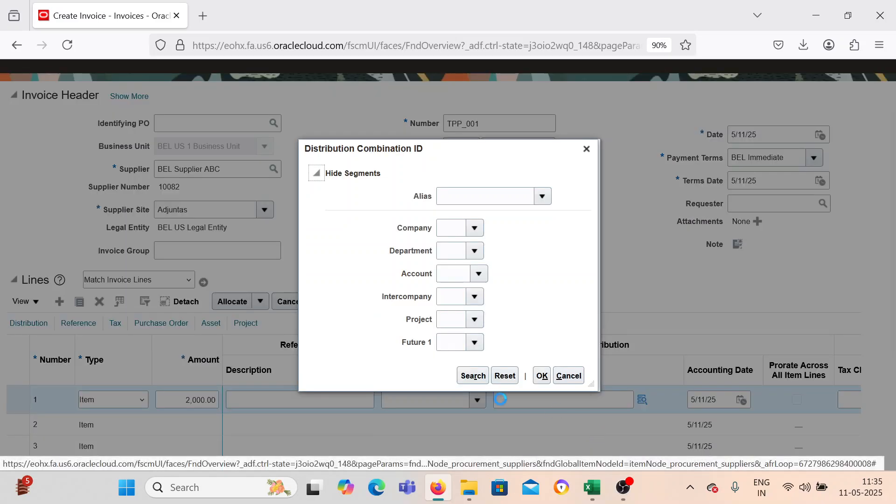
left_click(470, 383)
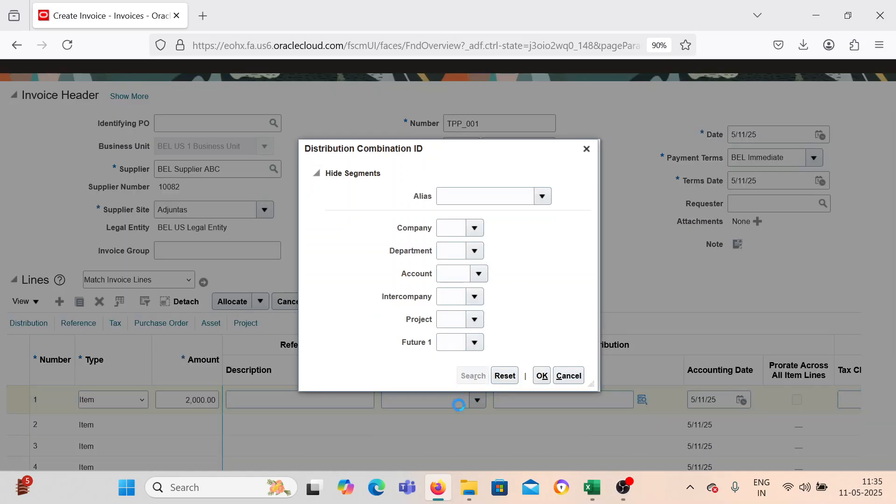
left_click(419, 149)
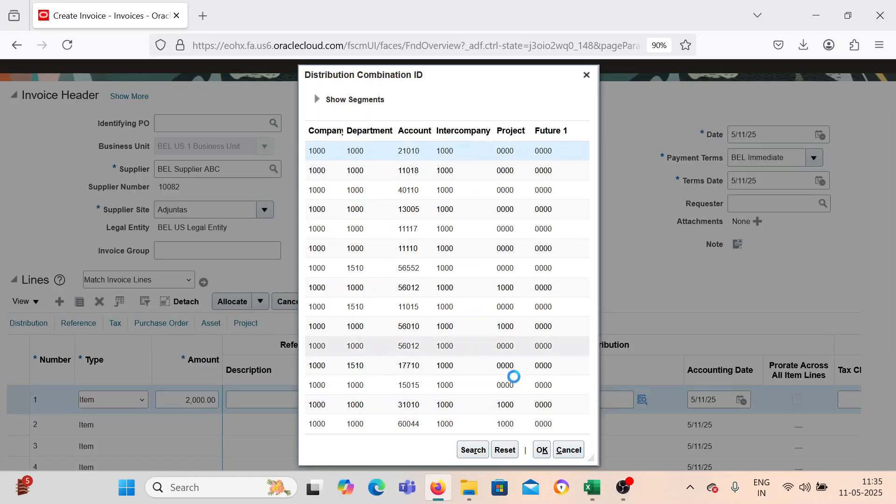
left_click(542, 450)
Open the invoice's installments to view the third-party payment columns, then close them without making changes.
scroll(637, 231, "up", 3)
left_click(606, 108)
left_click(622, 147)
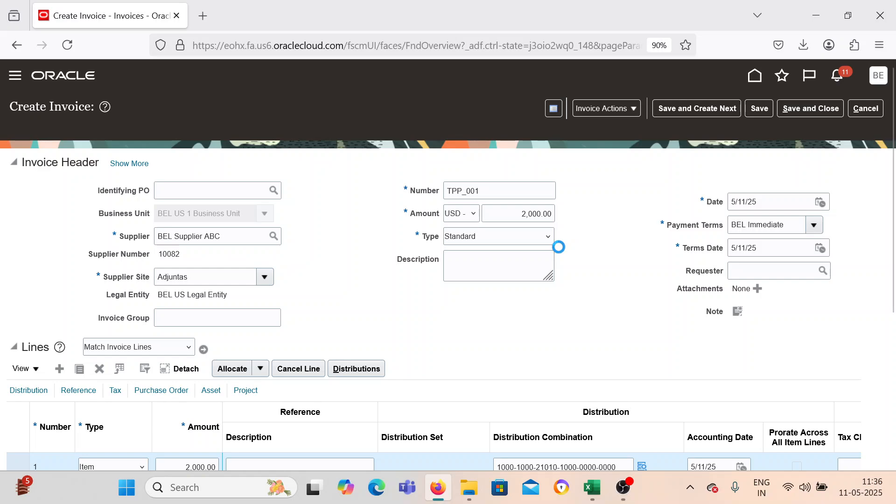
scroll(559, 247, "down", 4)
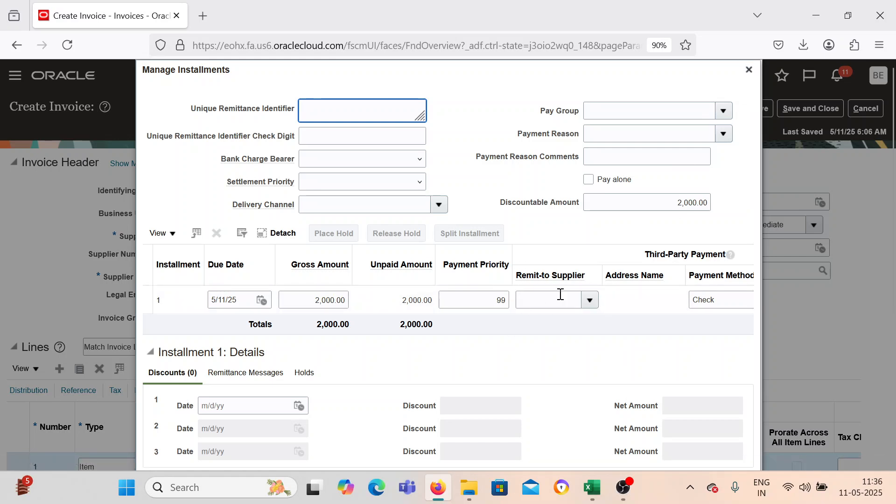
left_click(748, 69)
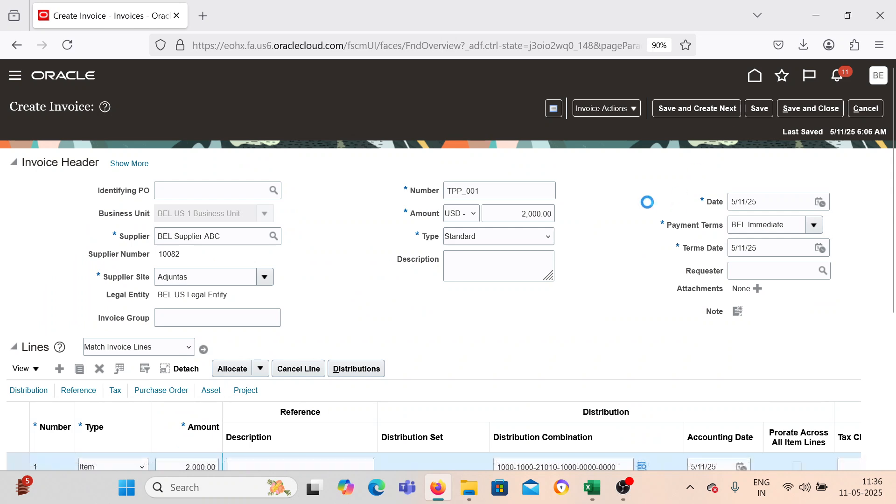
Validate invoice TPP_001 and reopen its installments.
left_click(627, 111)
left_click(606, 167)
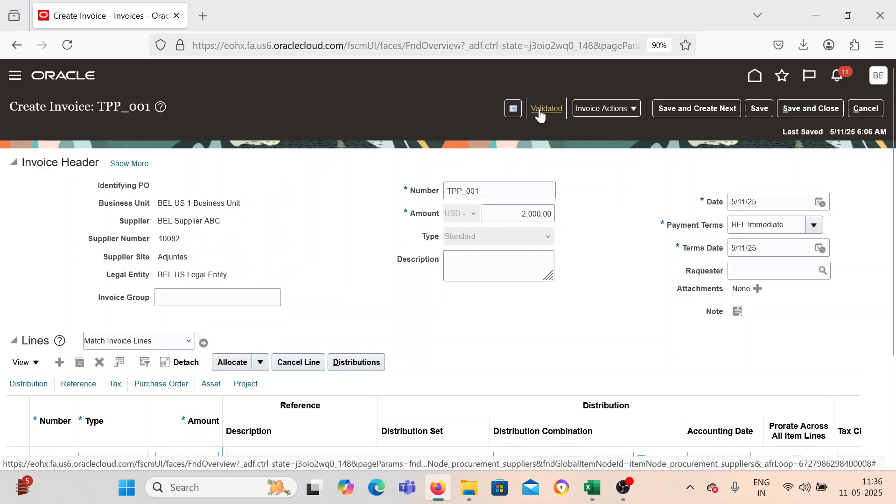
left_click(620, 111)
left_click(626, 130)
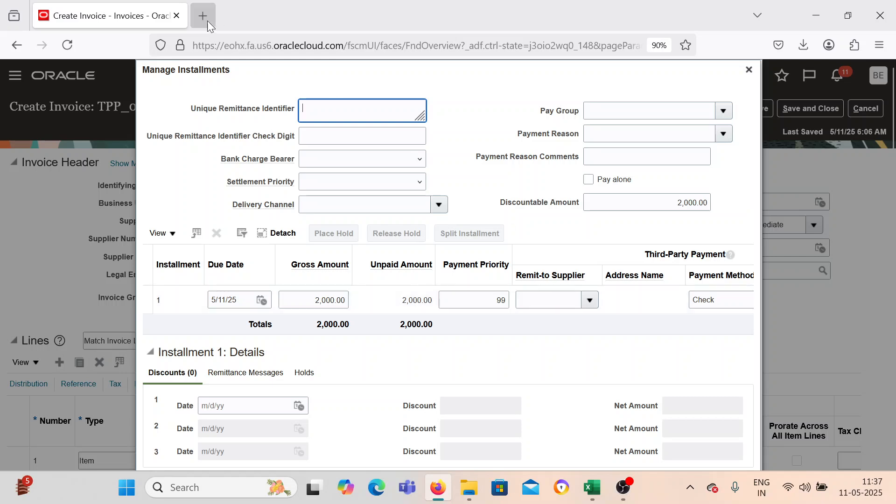
Duplicate the invoice's browser tab and open Setup and Maintenance in the copy.
right_click(153, 22)
left_click(221, 148)
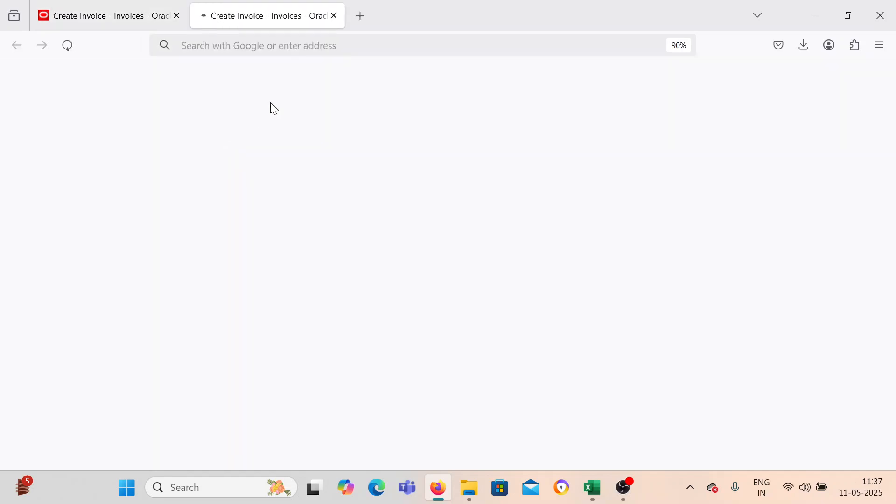
left_click(154, 18)
left_click(261, 15)
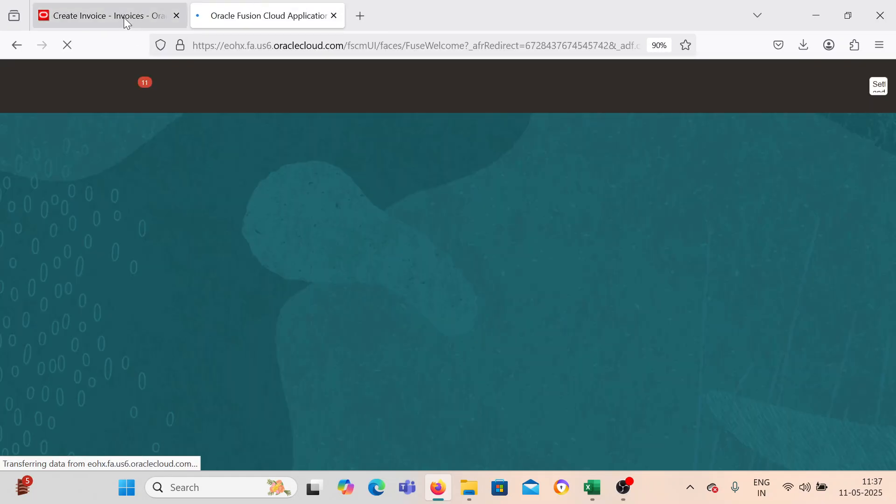
left_click(877, 87)
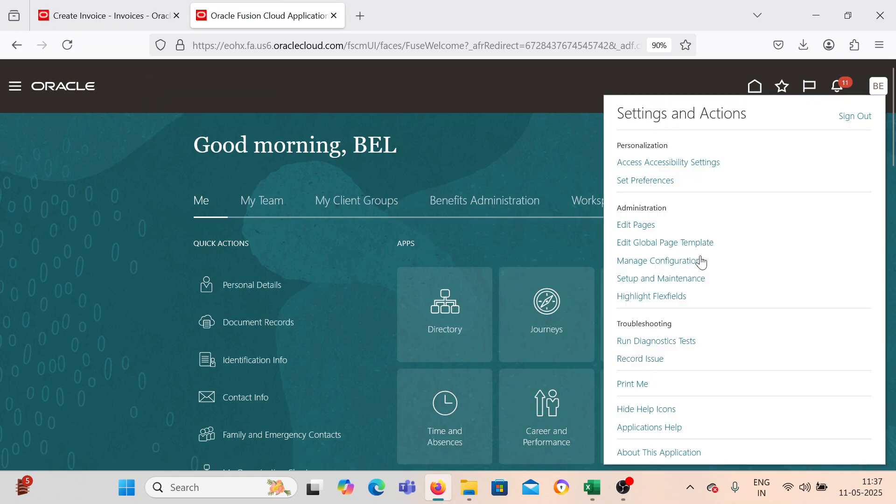
left_click(667, 281)
Return to the invoice's installments, check the remit-to supplier choices for installment 1, and dismiss the pop-up advertisement.
left_click(136, 16)
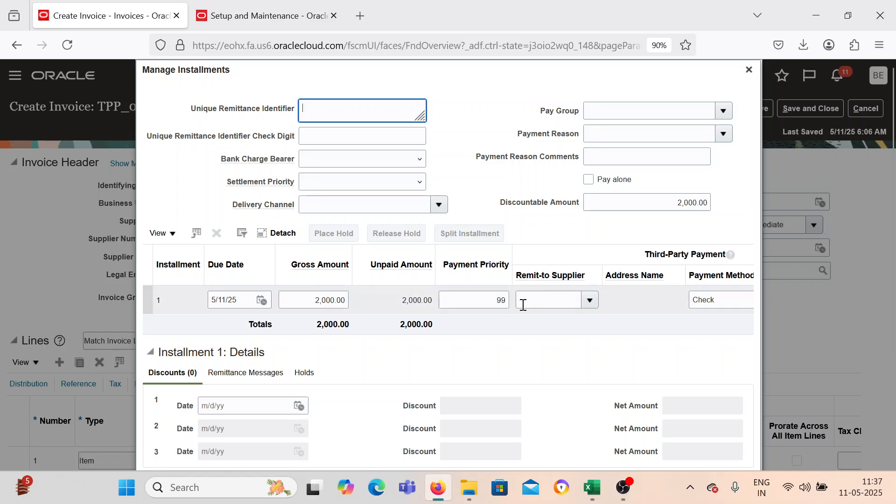
left_click(591, 301)
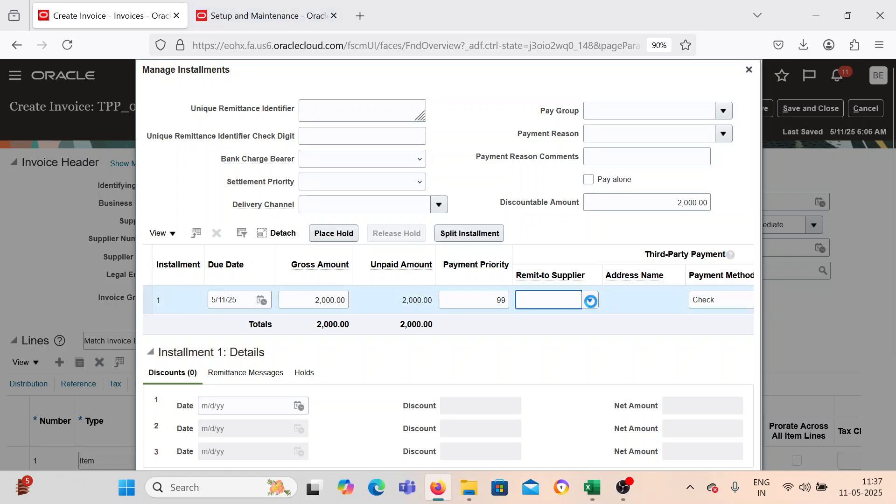
left_click(591, 302)
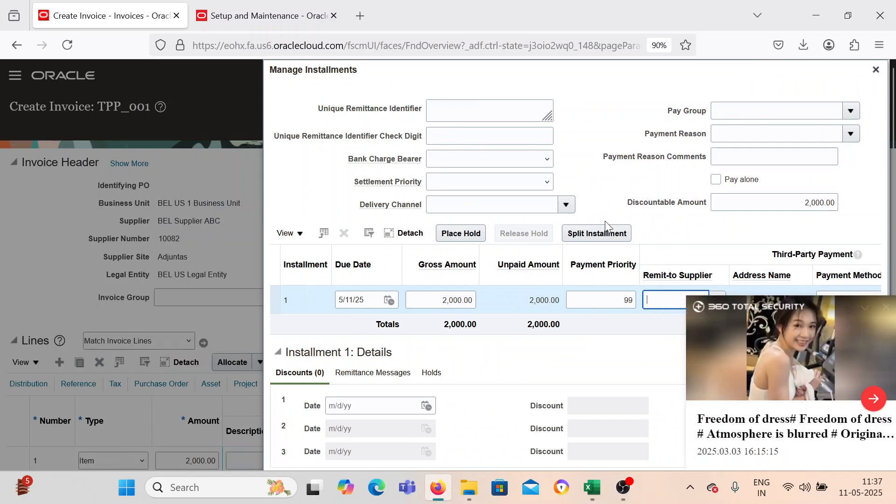
left_click_drag(635, 71, 509, 77)
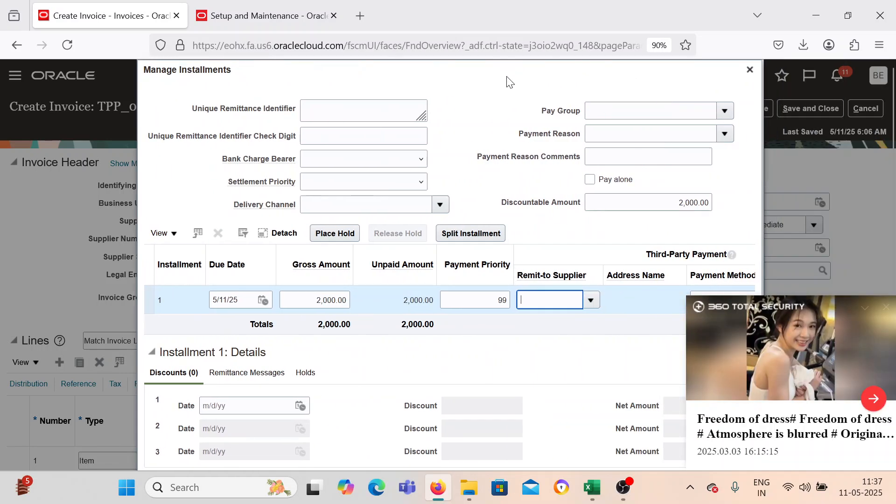
left_click(888, 307)
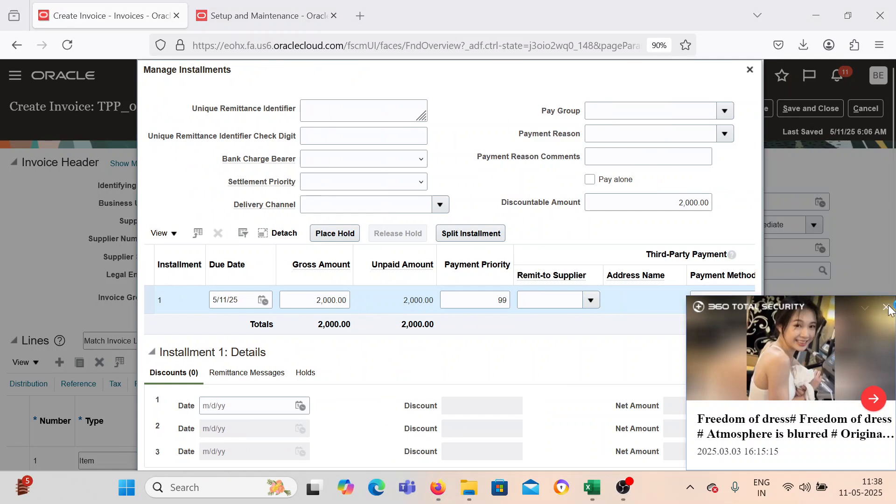
left_click(888, 308)
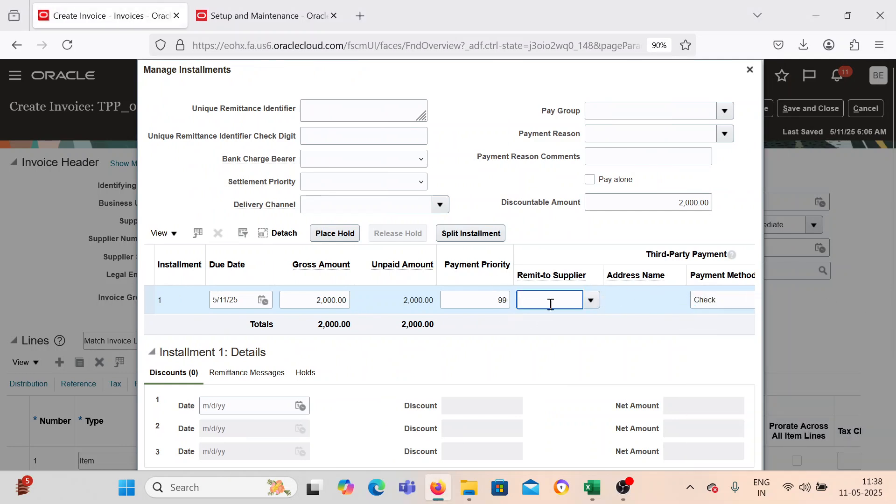
Search the setup tasks for "Manage Invoice Op" and open Manage Invoice Options to check the remit-to supplier override for third-party payments.
left_click(268, 16)
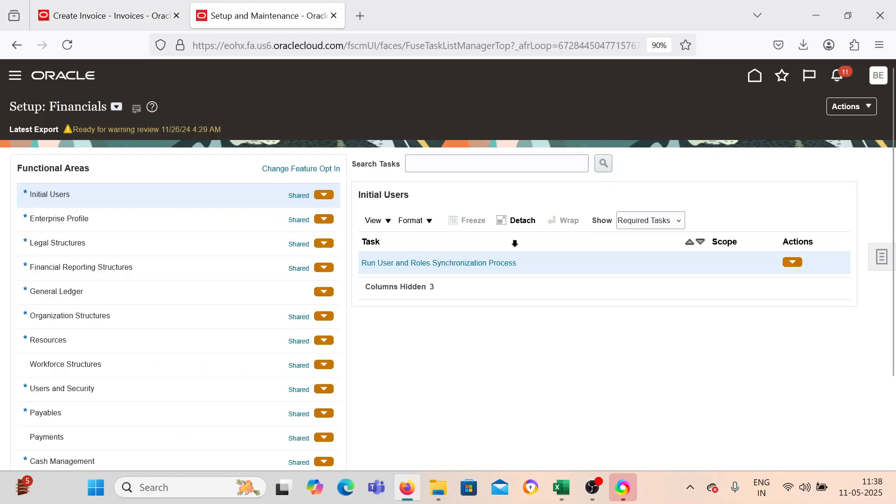
left_click(467, 166)
type("Man")
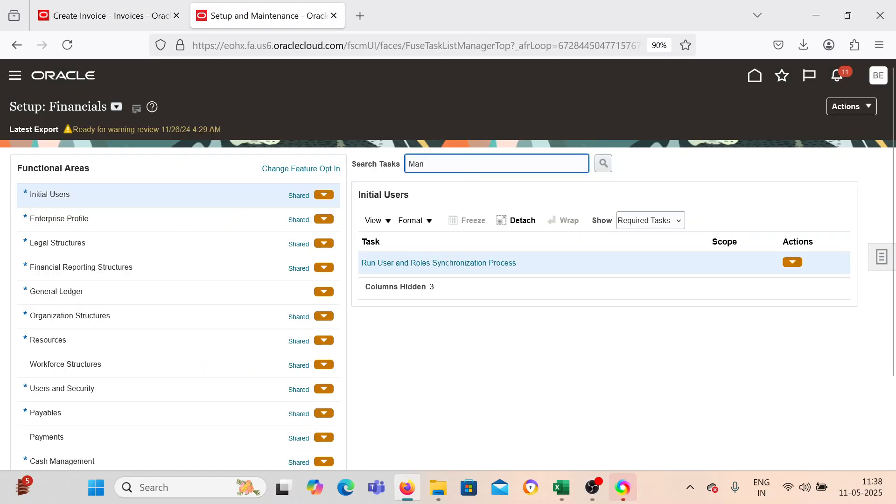
type("age Invoice Op")
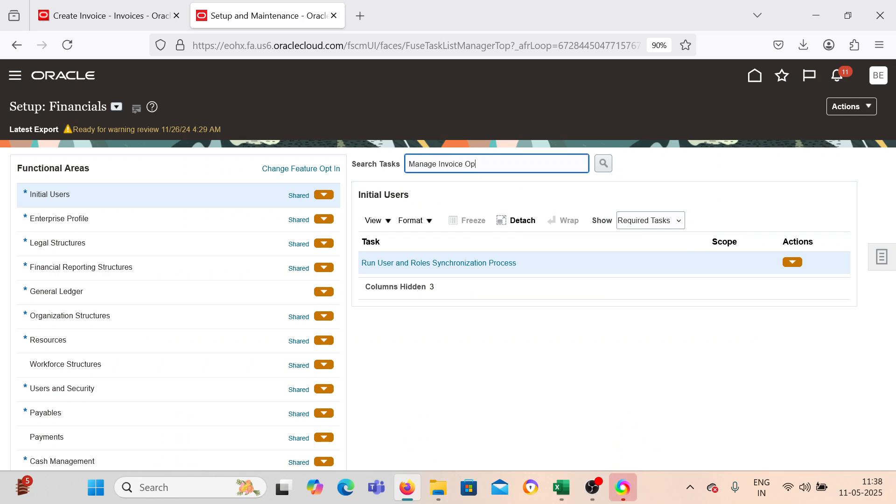
key("Return")
left_click(408, 262)
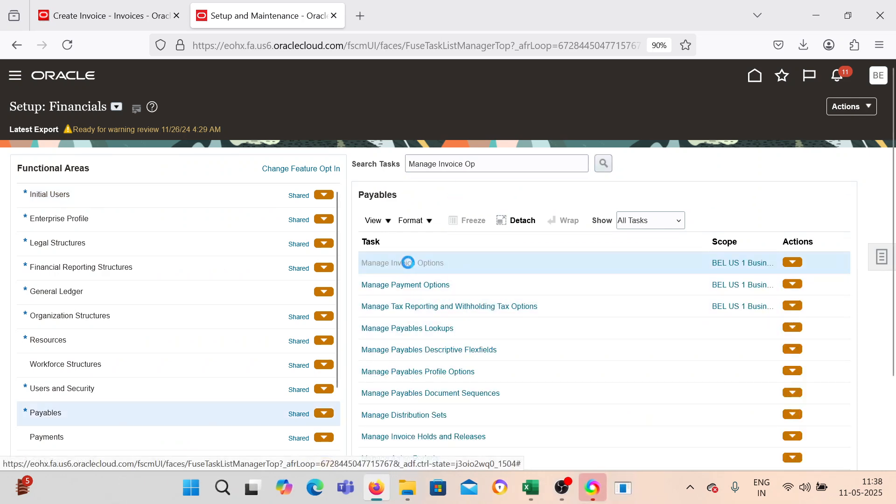
left_click(510, 358)
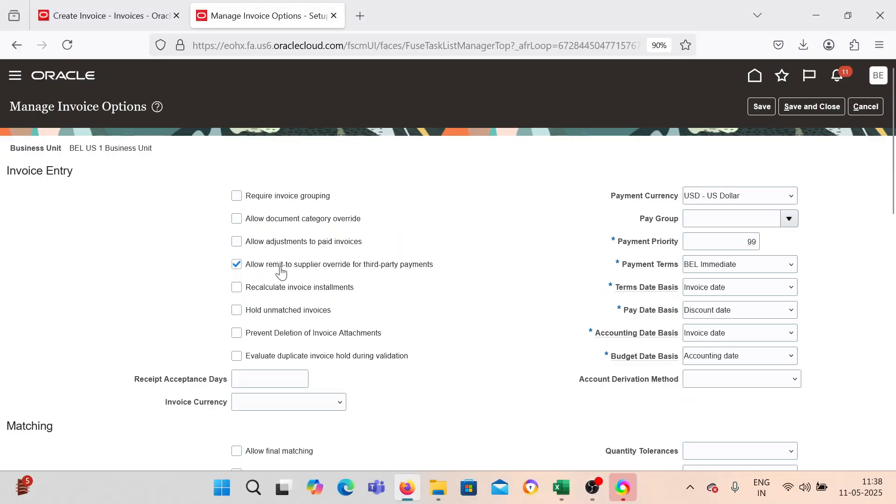
Go back to the invoice tab, review the remit-to supplier list for installment 1 without selecting one, and close the installments.
left_click(110, 16)
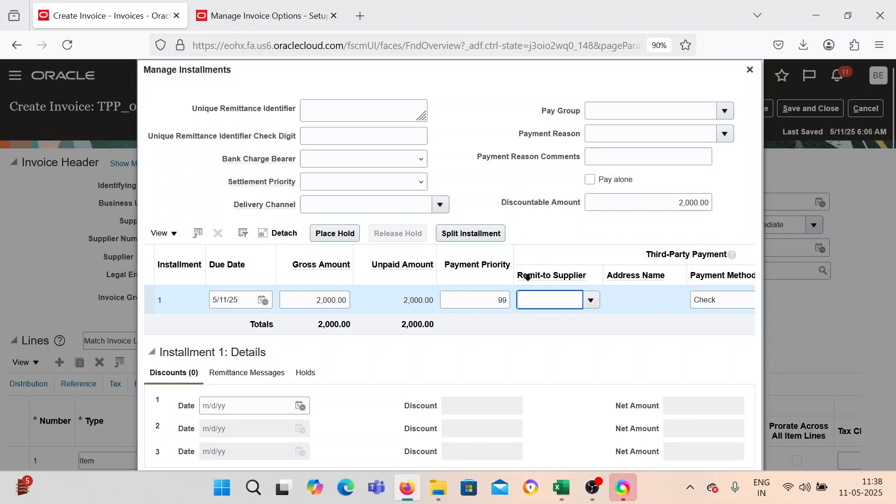
left_click(591, 301)
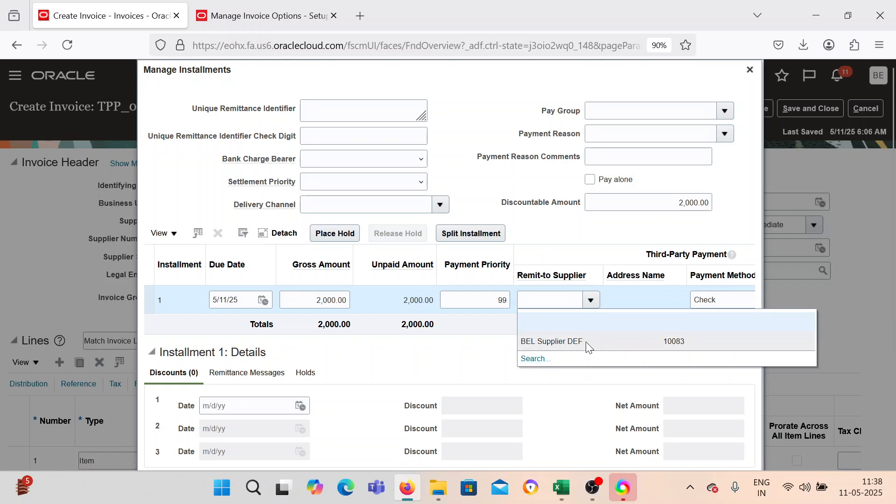
left_click(469, 345)
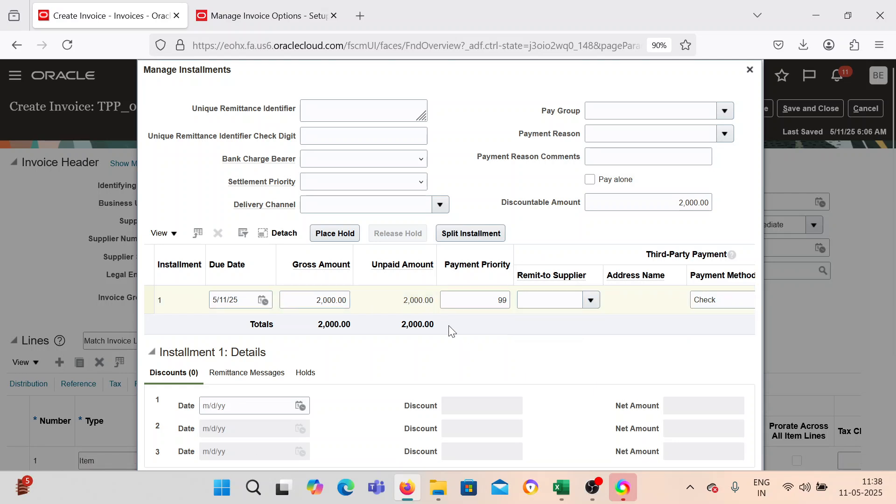
left_click(590, 300)
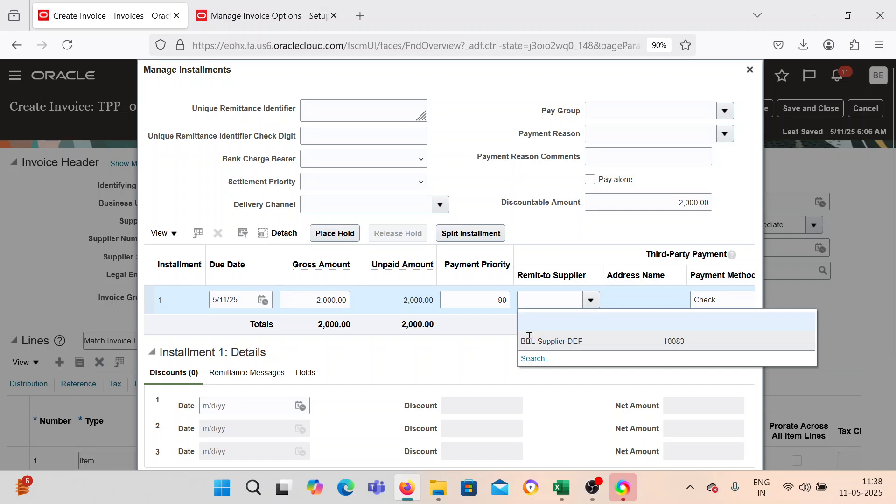
left_click(537, 359)
left_click(456, 346)
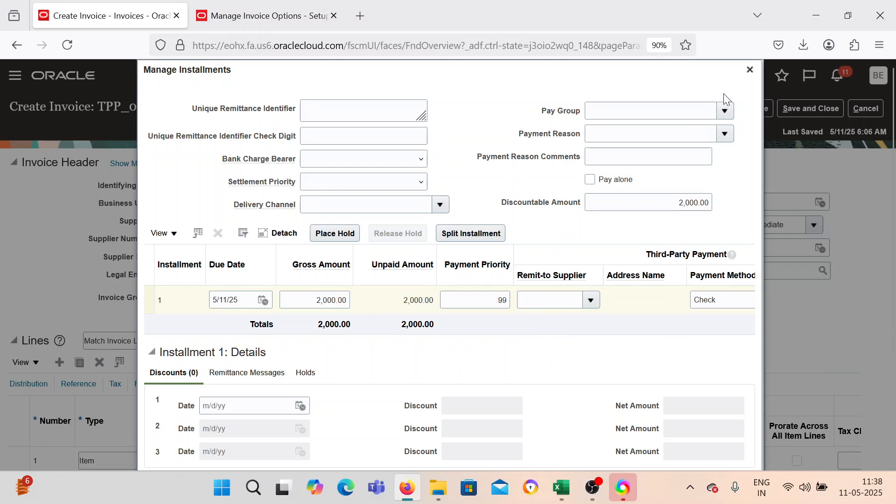
left_click(750, 70)
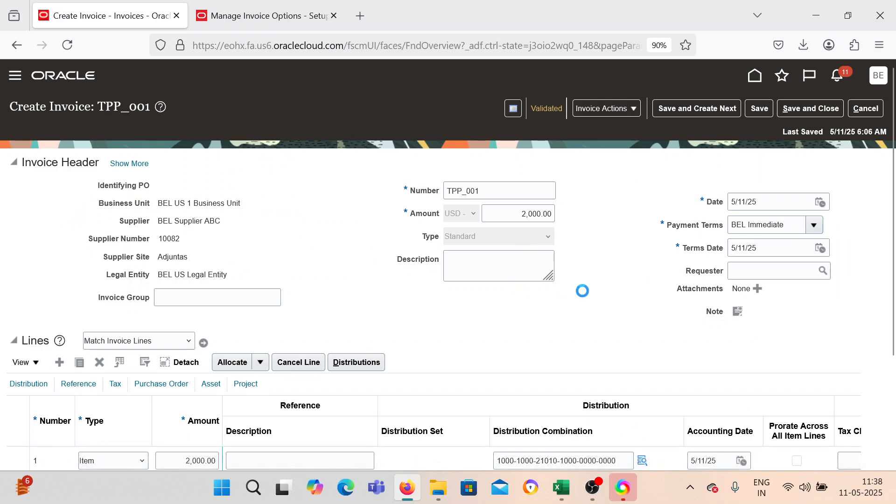
Save and close invoice TPP_001 and open the Payables payments work area.
left_click(805, 109)
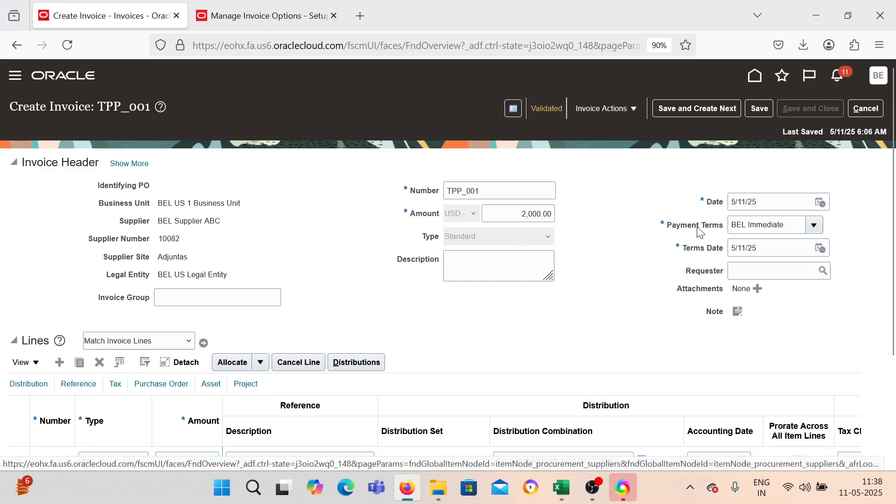
left_click(15, 76)
scroll(193, 301, "down", 4)
scroll(187, 336, "up", 2)
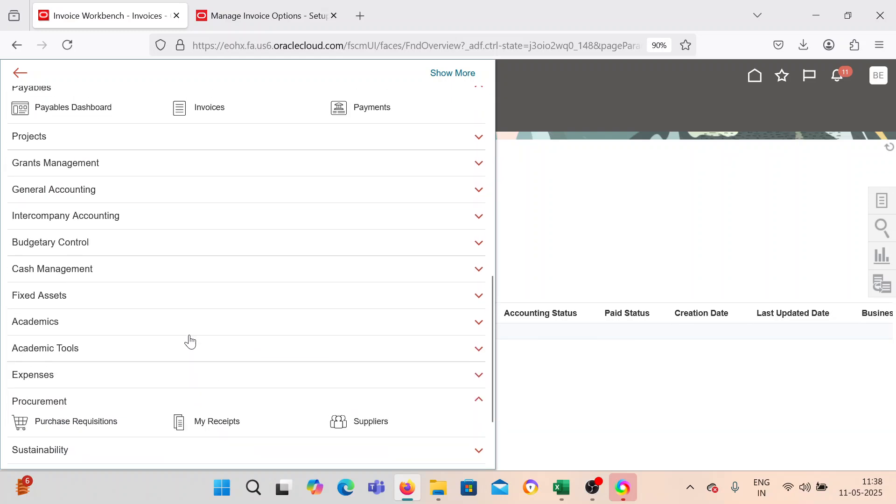
scroll(190, 340, "down", 1)
scroll(114, 353, "up", 5)
left_click(379, 276)
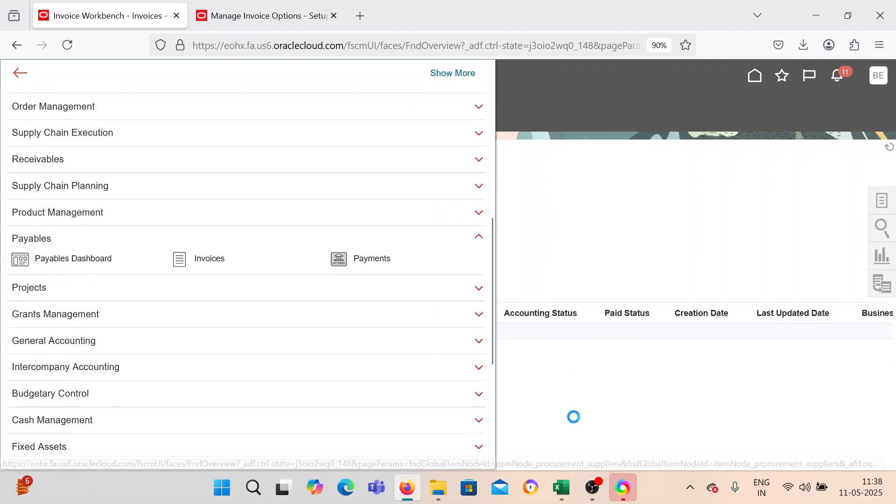
Switch to the Excel worksheet, enter "Done" beside "Create Invoice with BEL Supplier ABC" in C81, and return to Oracle Fusion in Firefox.
left_click(562, 487)
left_click(424, 267)
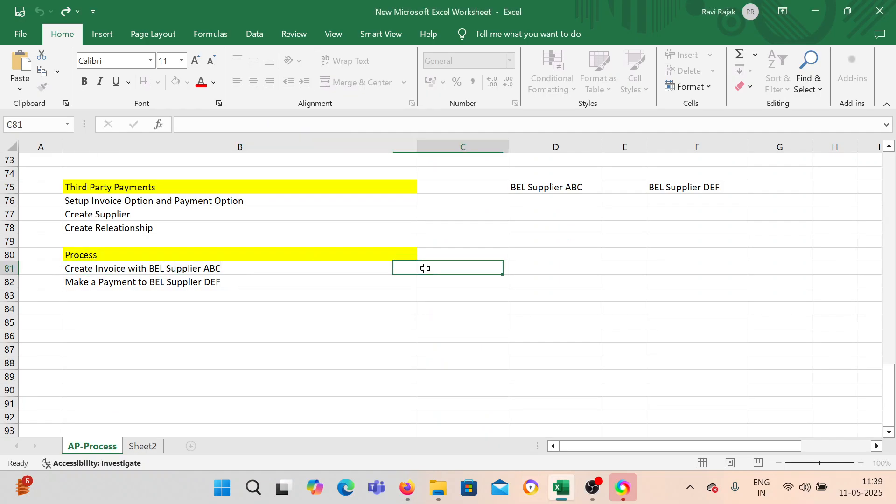
type("Done")
key("Return")
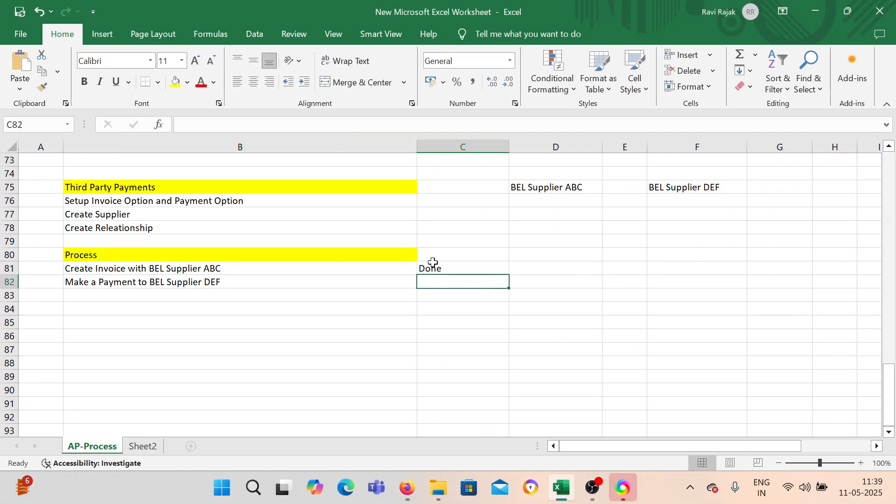
left_click(408, 487)
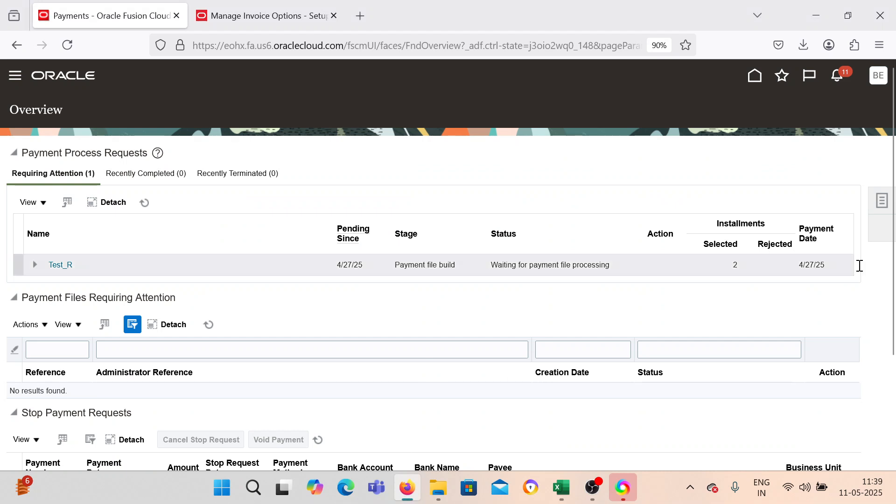
Start a new payment with business unit BEL US 1 Business Unit and supplier BEL Supplier ABC.
left_click(881, 201)
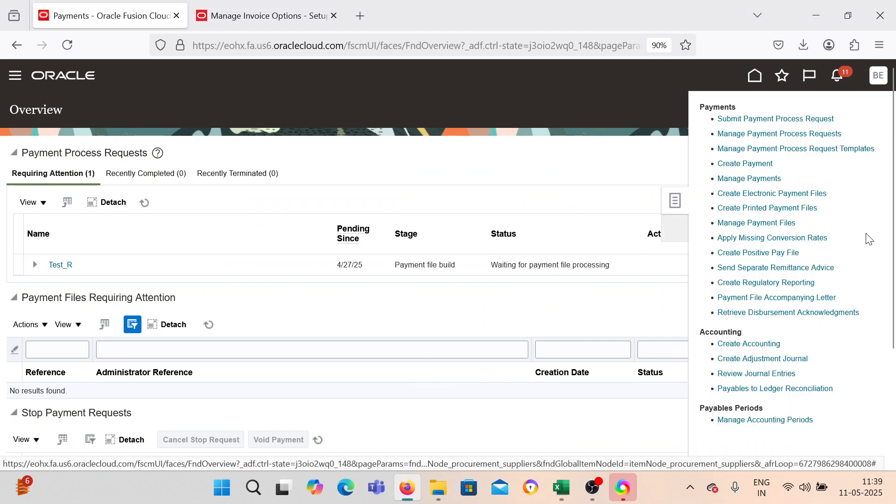
left_click(744, 165)
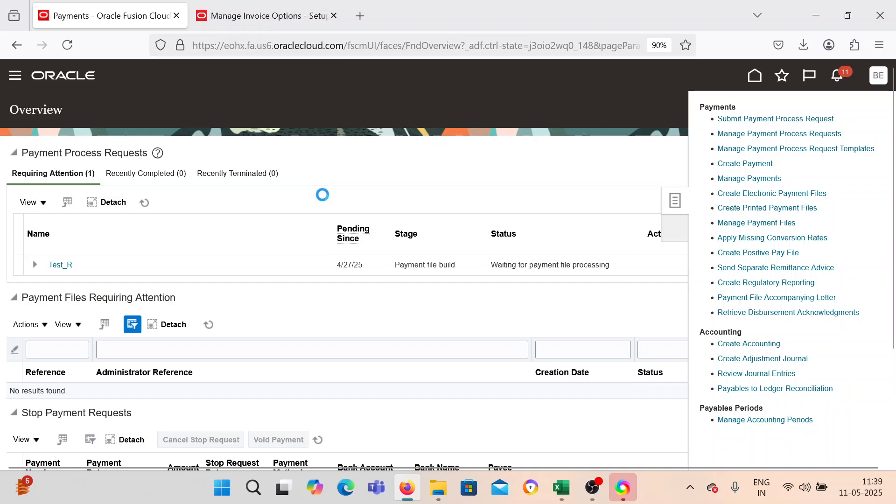
left_click(362, 184)
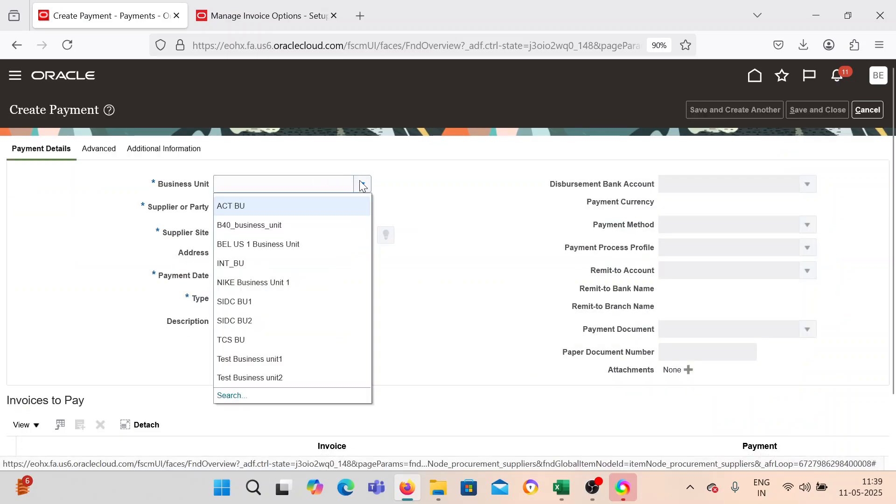
left_click(321, 247)
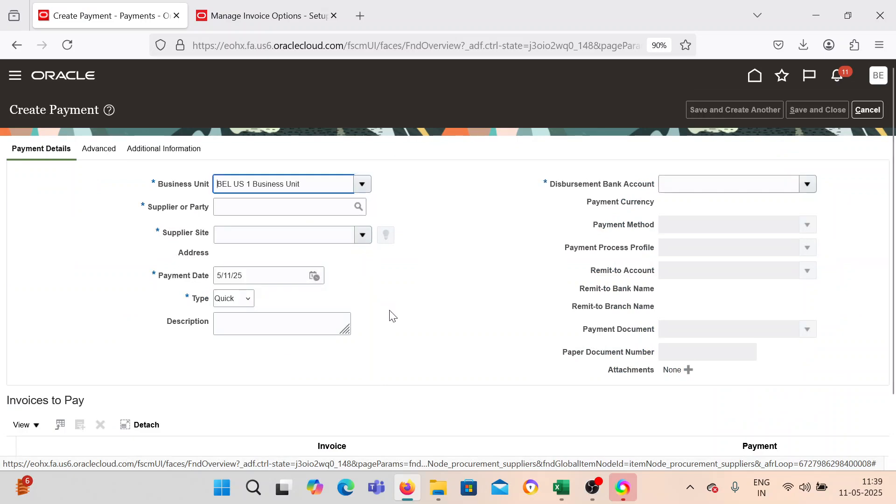
left_click(270, 209)
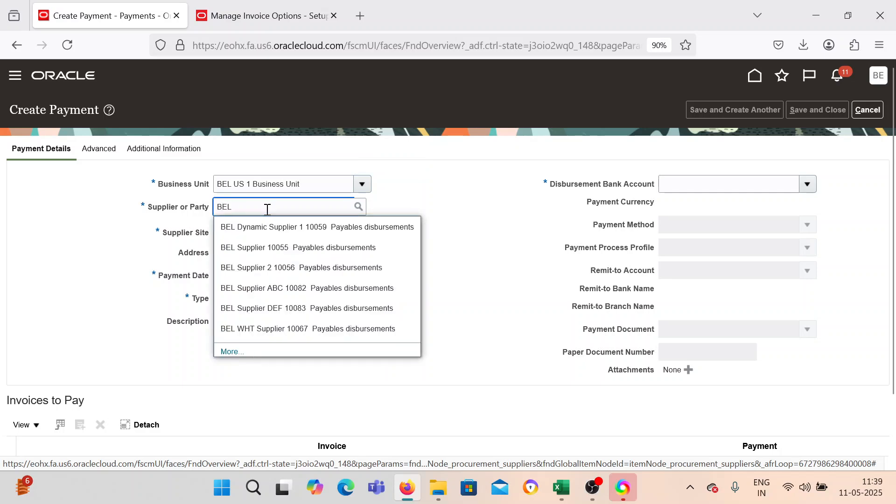
left_click(278, 289)
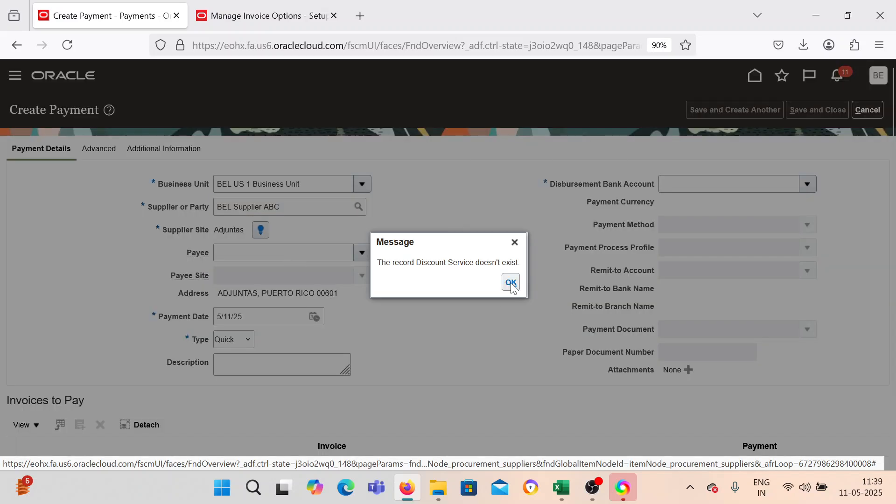
left_click(510, 282)
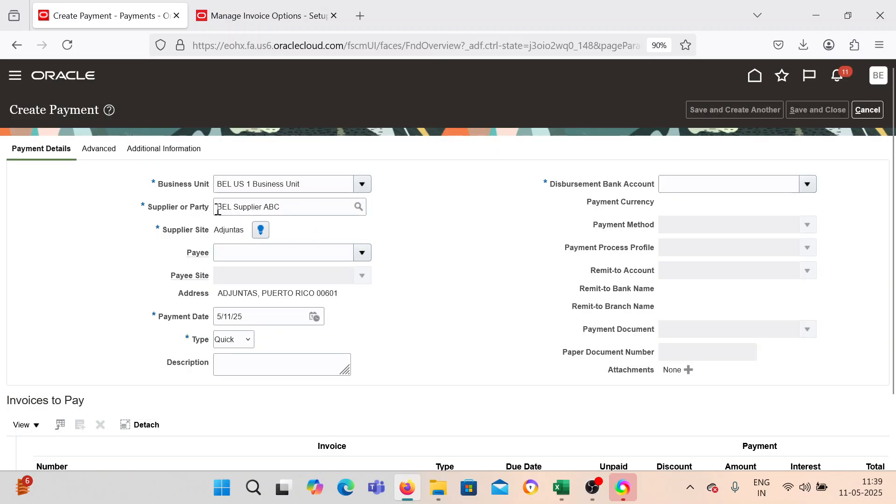
Set the payee to BEL Supplier DEF and the disbursement bank account to BEL Corporate for the payment.
left_click_drag(287, 208, 222, 207)
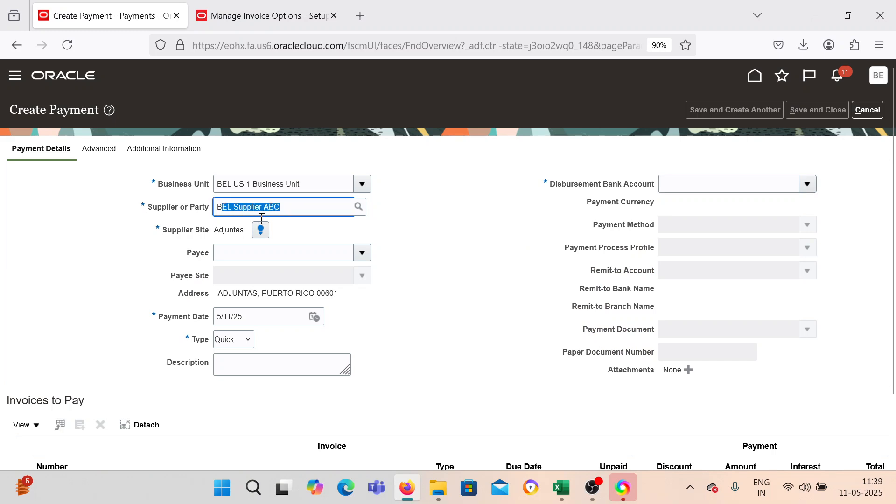
left_click(299, 230)
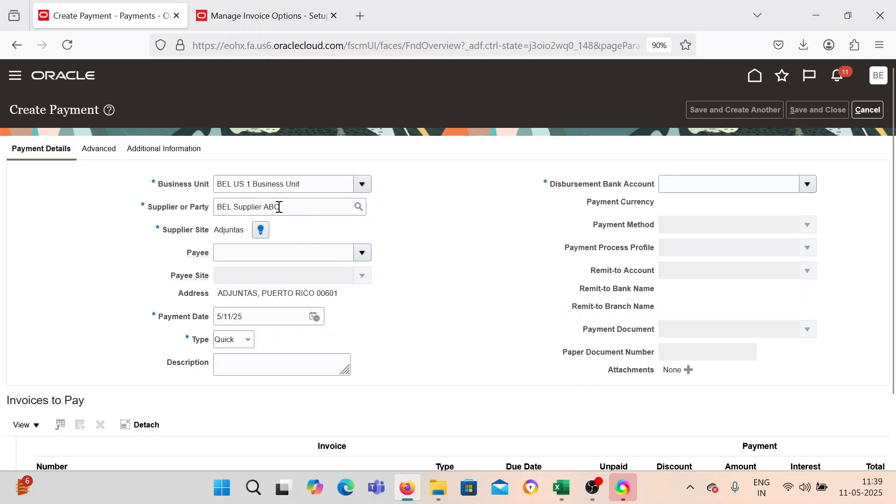
left_click(362, 252)
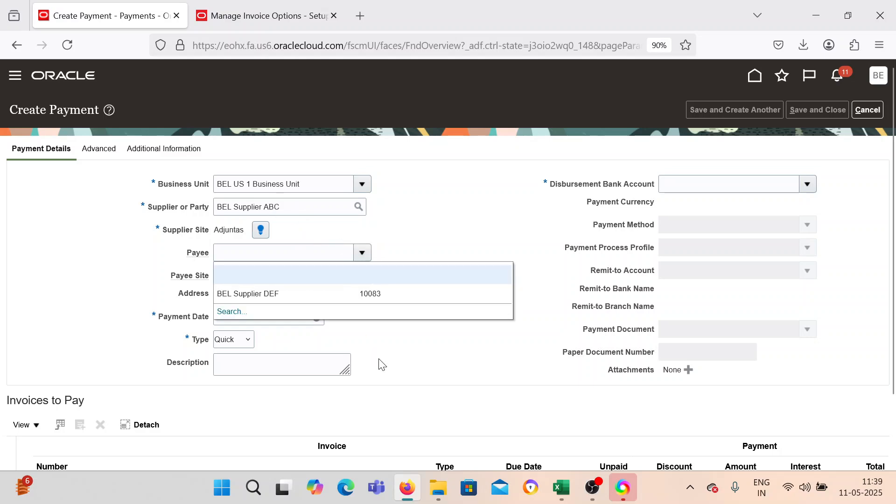
left_click(280, 295)
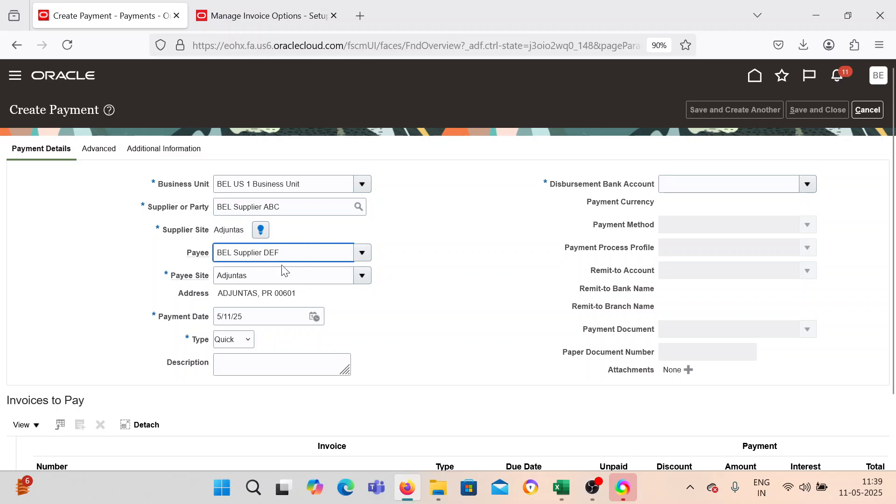
left_click(460, 317)
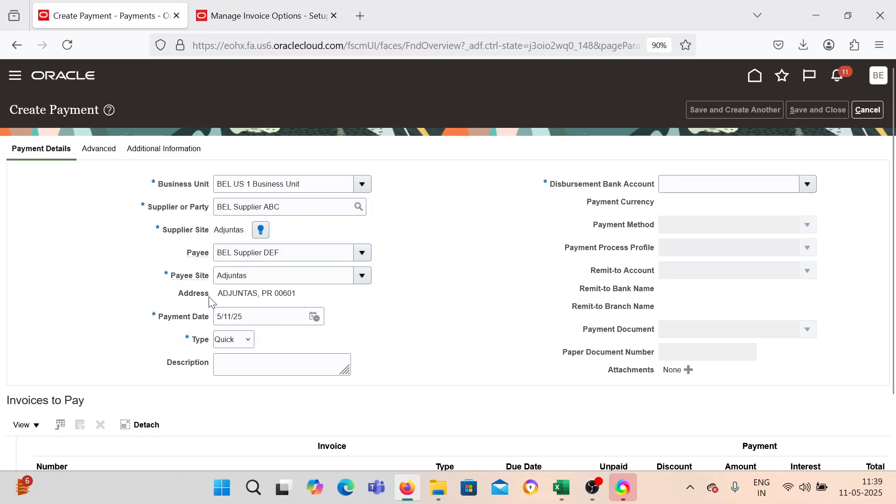
left_click(242, 206)
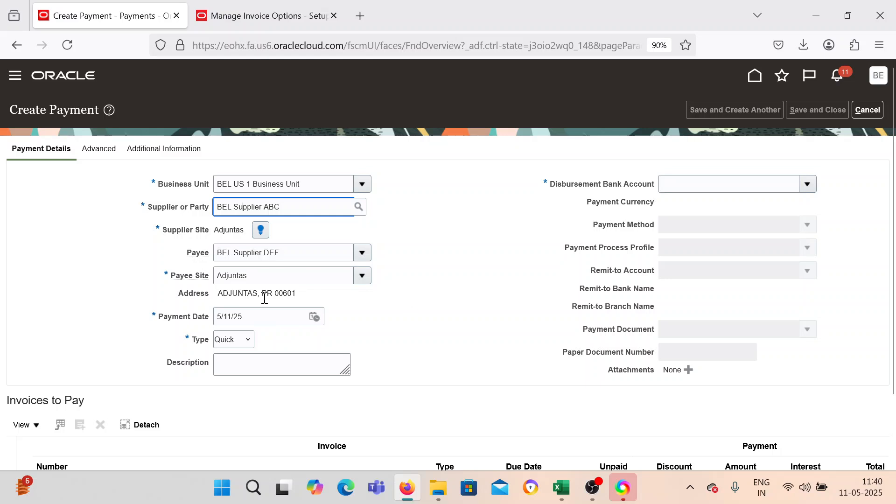
left_click(517, 304)
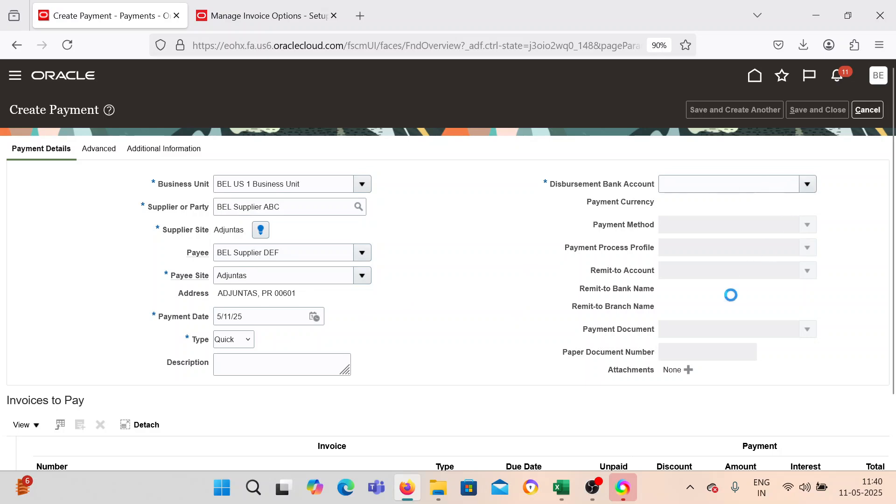
left_click(640, 206)
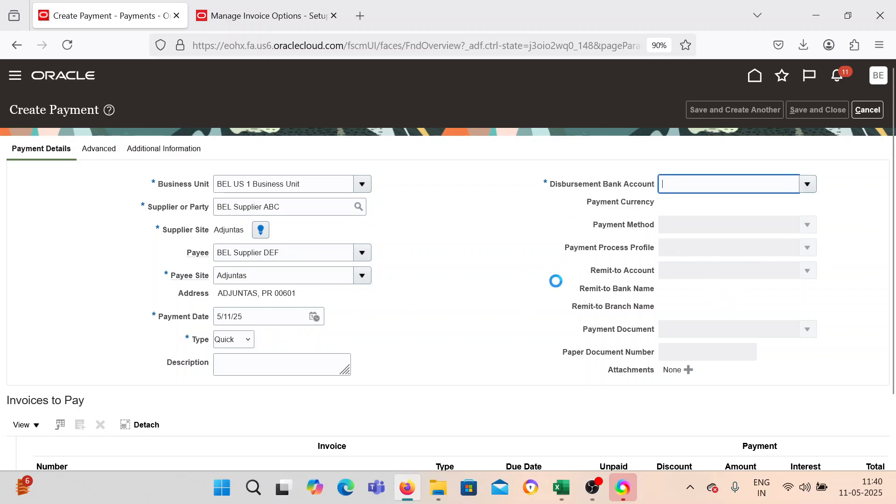
left_click(808, 229)
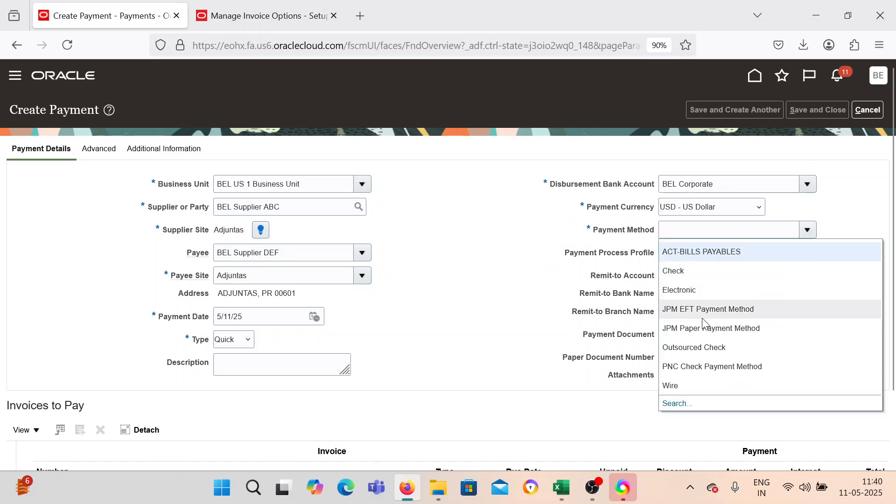
left_click(676, 404)
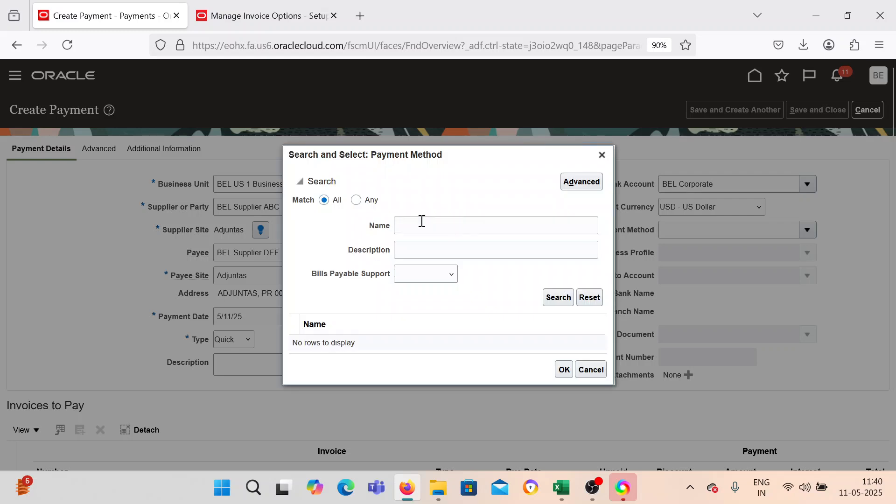
left_click(423, 223)
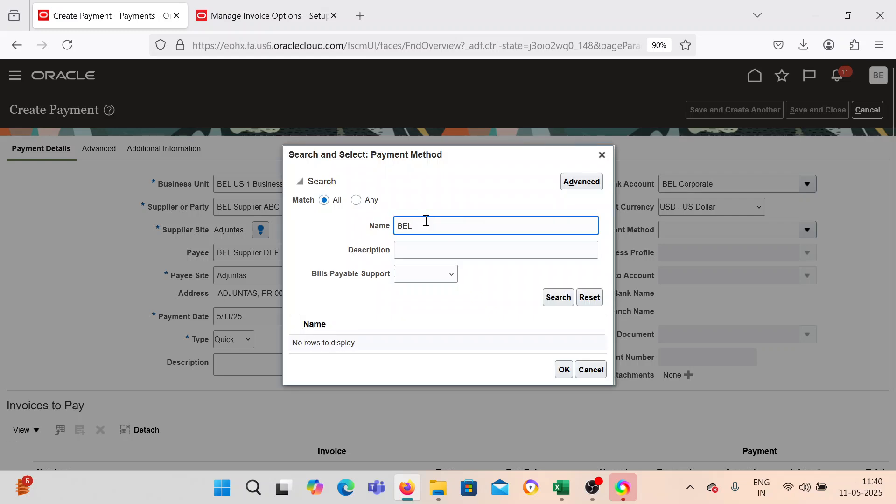
left_click(602, 156)
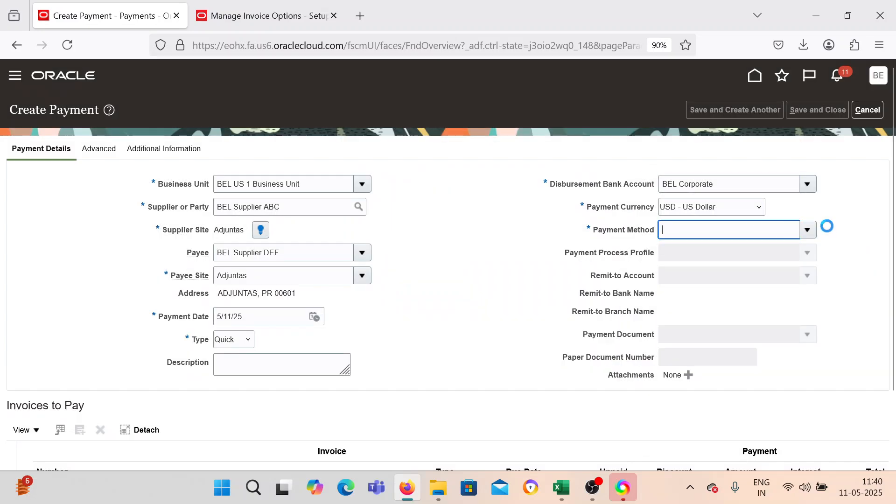
Set the payment method to Check, the payment process profile to BEL PPP and the payment document to BEL Check.
left_click(807, 230)
left_click(680, 274)
left_click(805, 254)
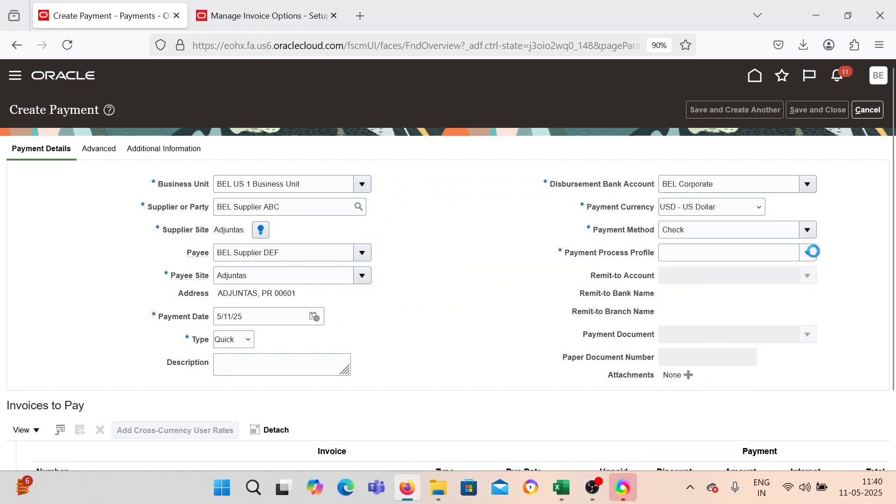
left_click(570, 279)
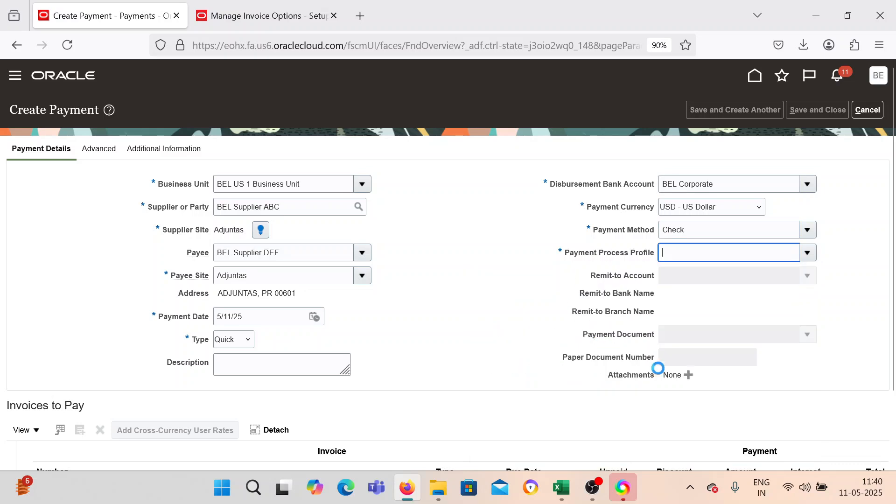
left_click(807, 340)
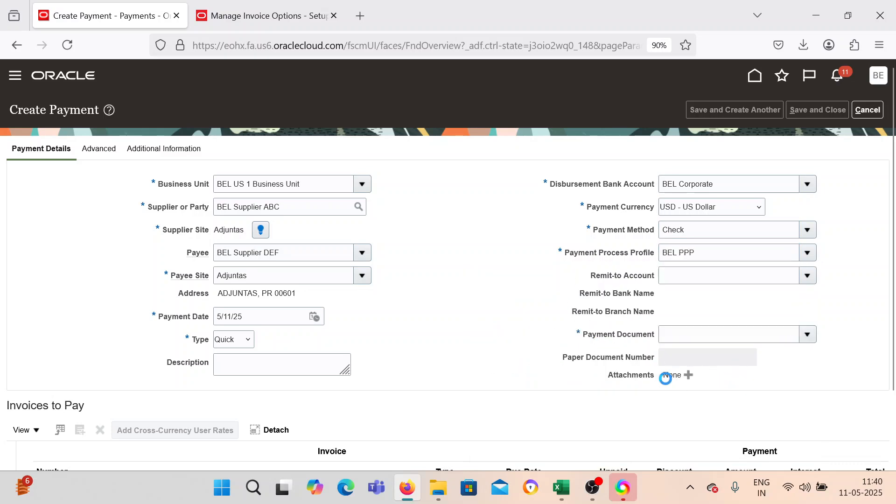
left_click(606, 376)
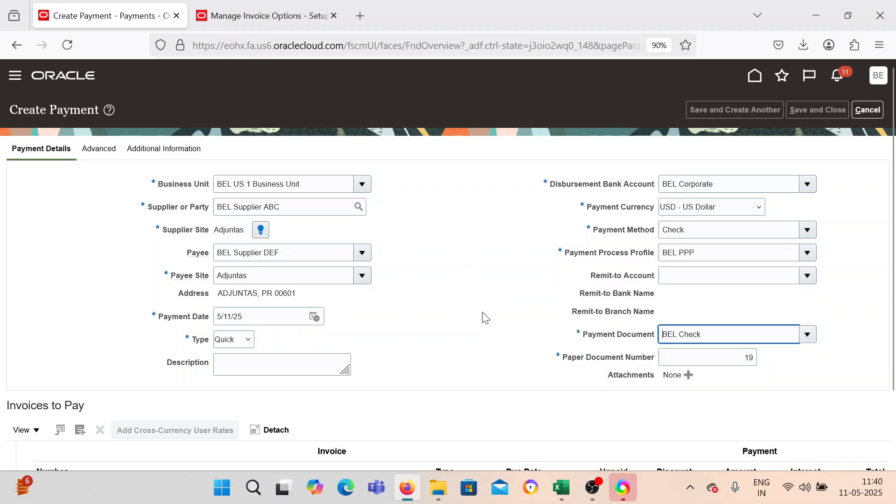
Add invoice TPP_001 to the invoices to pay, then save and close the payment.
scroll(482, 312, "down", 2)
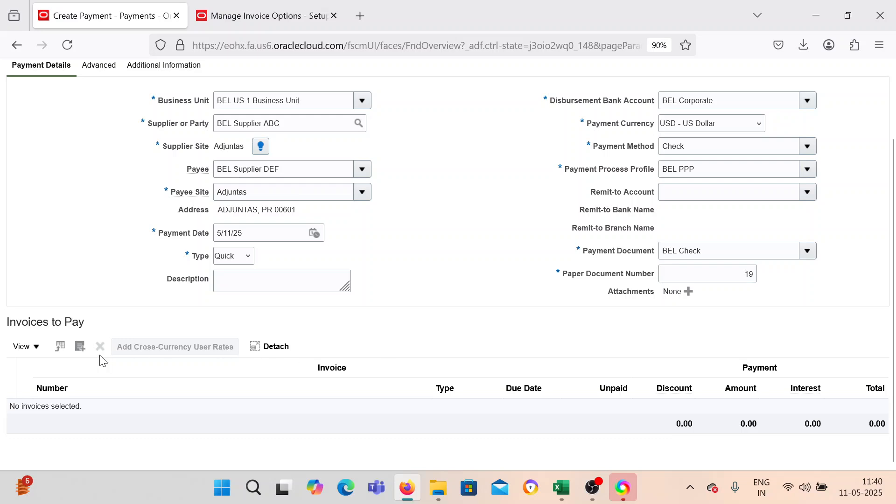
left_click(80, 347)
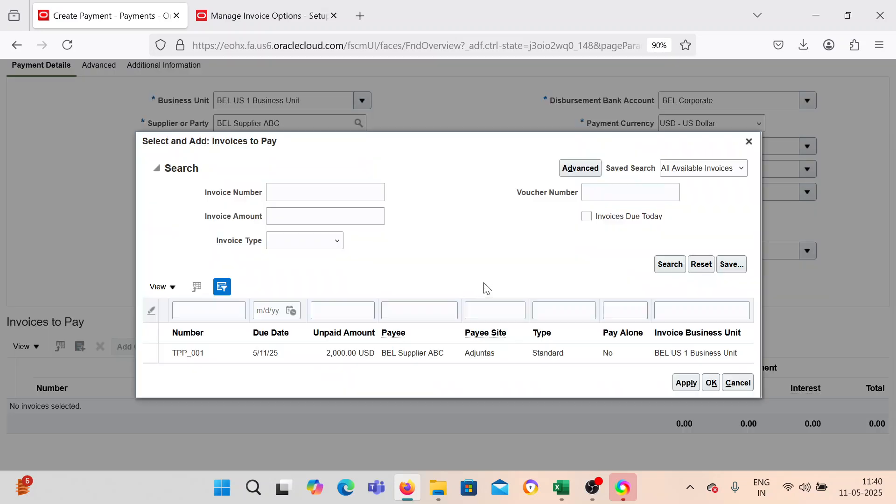
left_click(236, 353)
left_click(683, 381)
left_click(671, 282)
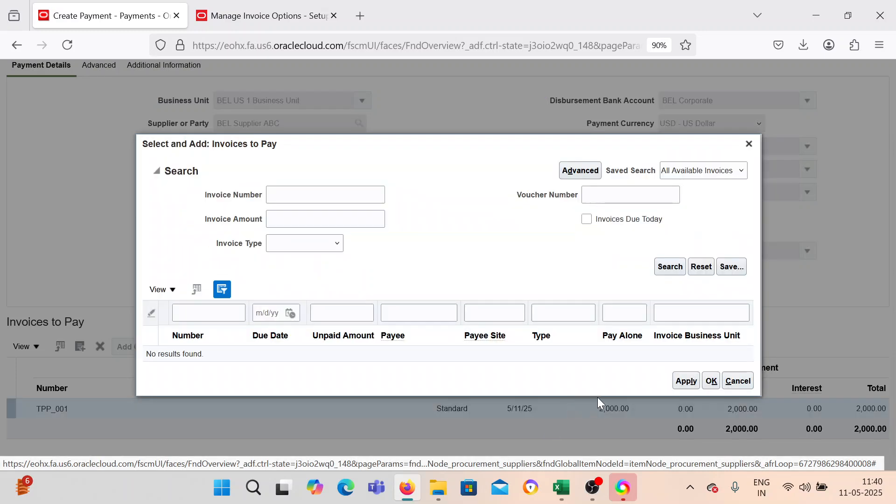
left_click(712, 381)
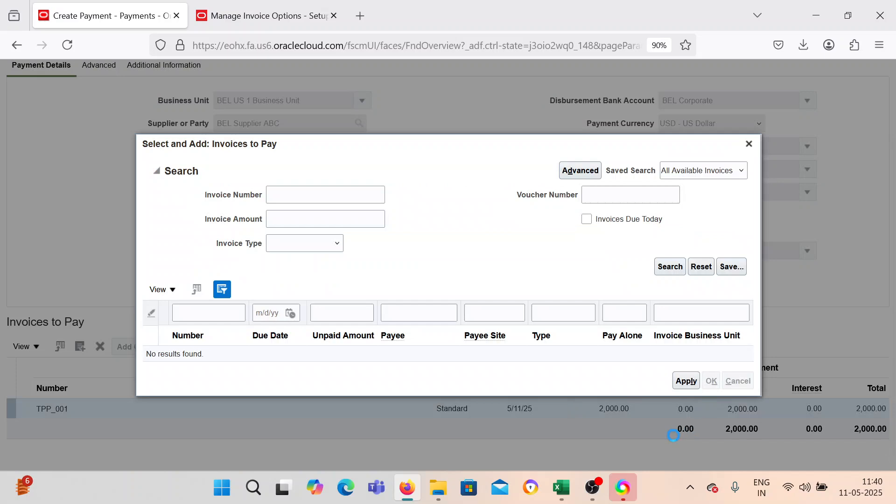
scroll(541, 268, "up", 2)
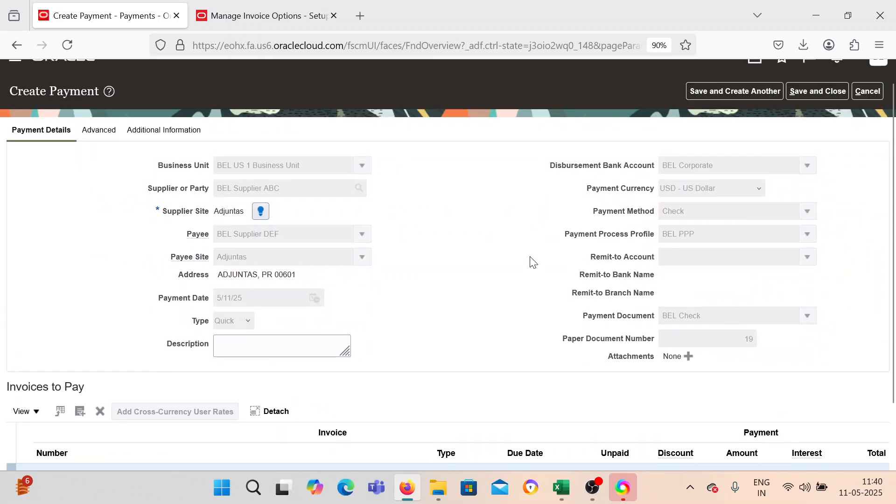
left_click(801, 96)
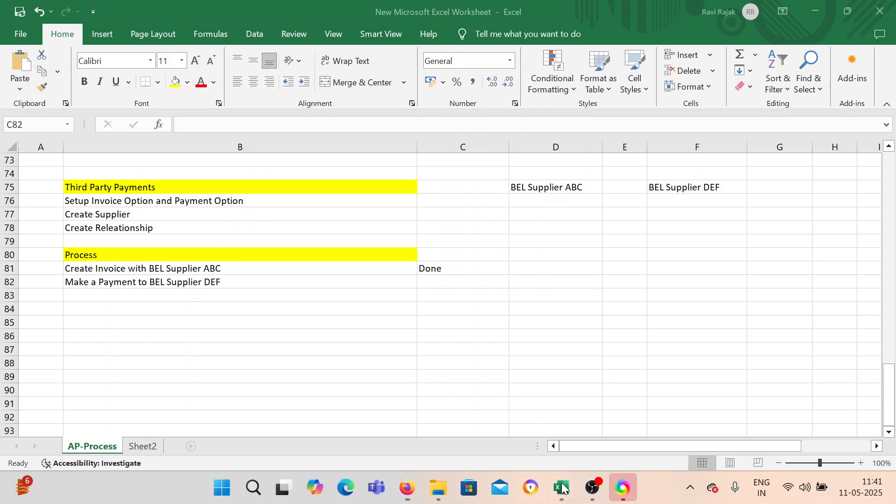
Switch to the Excel worksheet and review the third-party payment suppliers, setup tasks and process steps in rows 75 to 82.
left_click(562, 488)
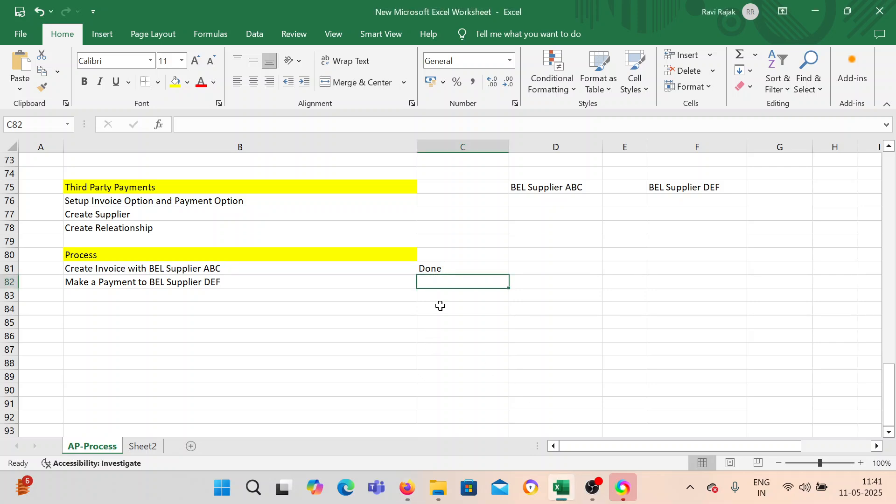
double_click(686, 187)
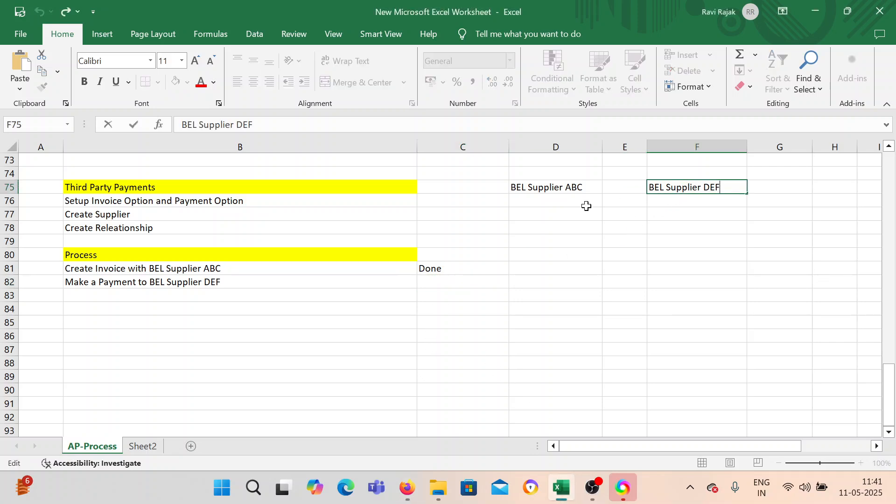
double_click(586, 194)
left_click_drag(589, 447, 522, 441)
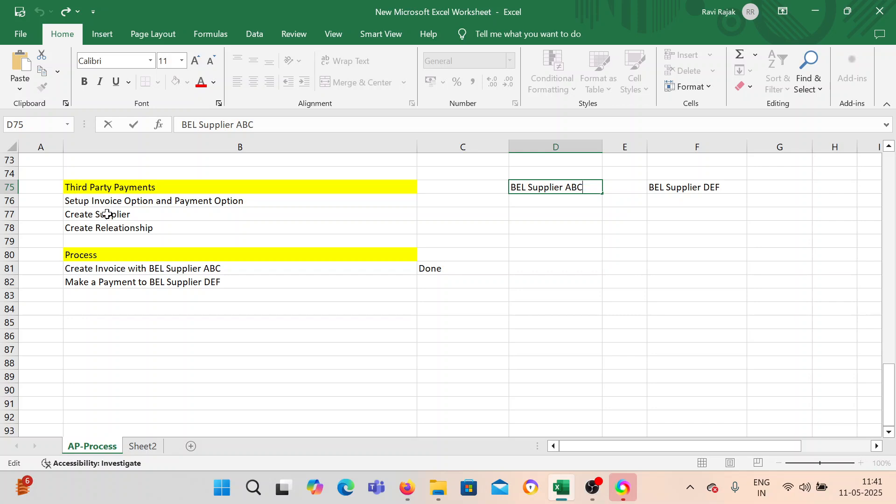
left_click_drag(94, 204, 115, 232)
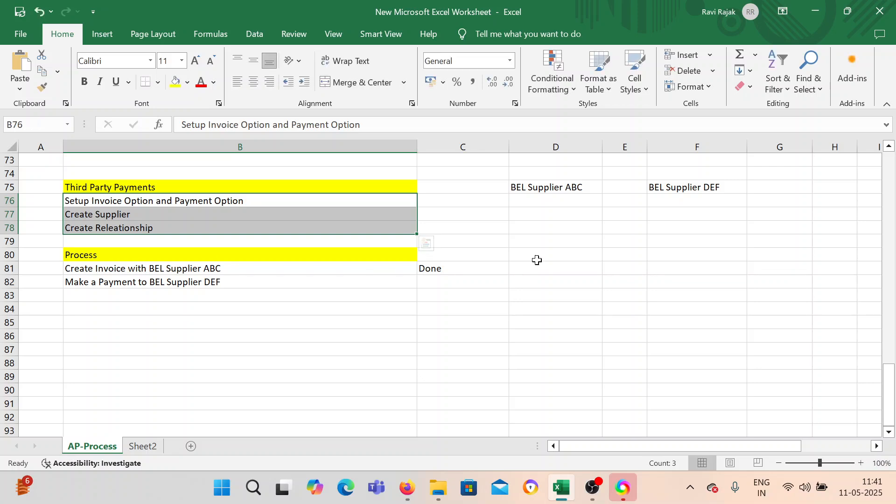
left_click_drag(585, 450, 584, 450)
left_click(280, 336)
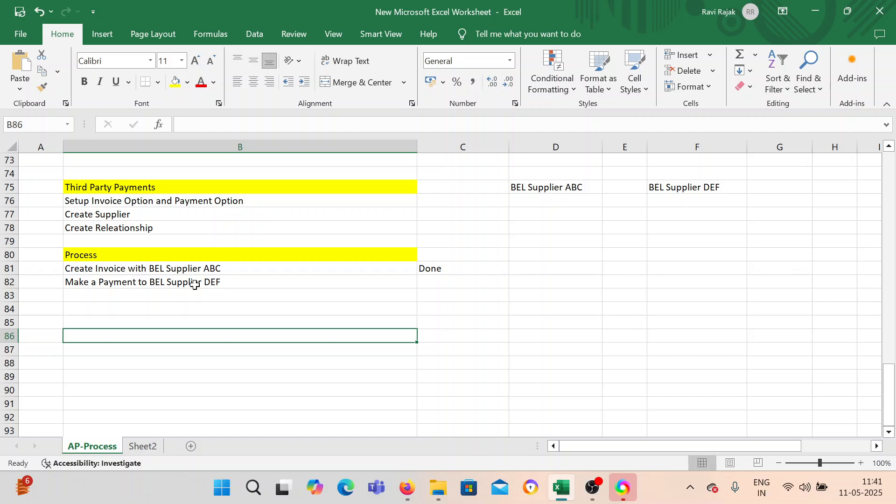
Review the Transaction Process/Features/Concepts list and its completion marks near the start of the AP-Process sheet.
scroll(205, 289, "up", 6)
scroll(213, 275, "down", 4)
scroll(213, 276, "up", 20)
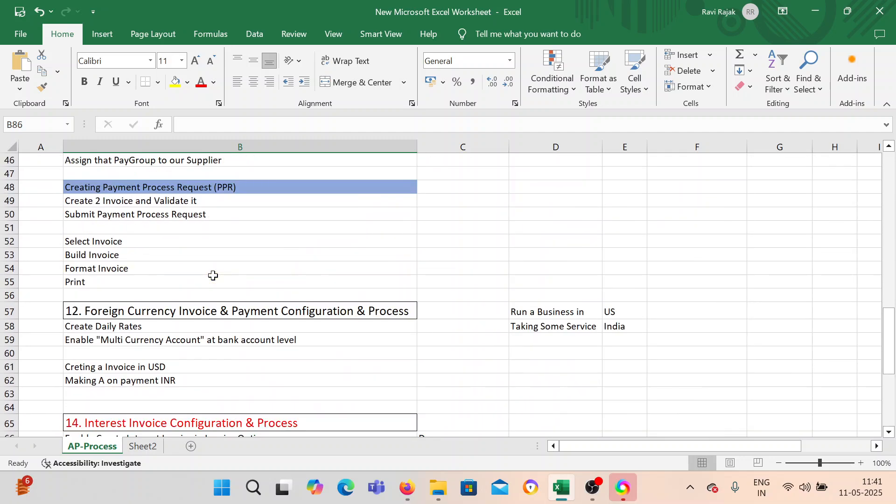
scroll(213, 274, "down", 2)
scroll(212, 274, "up", 1)
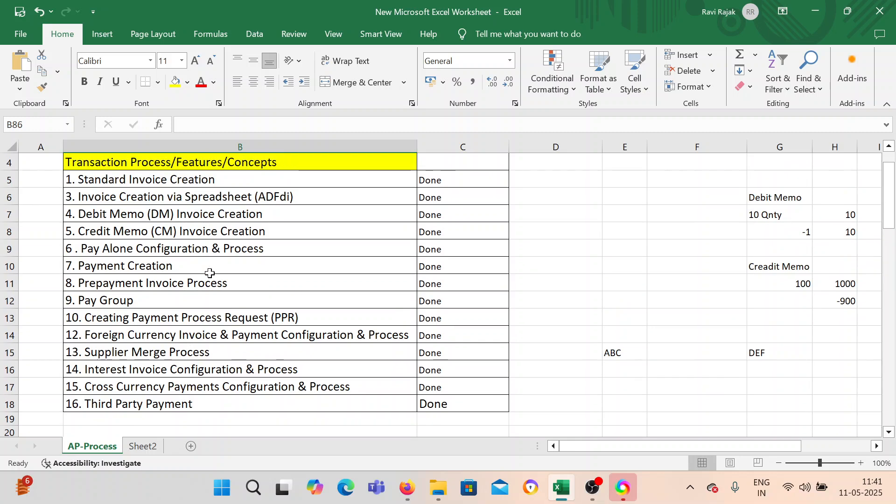
left_click_drag(105, 179, 147, 402)
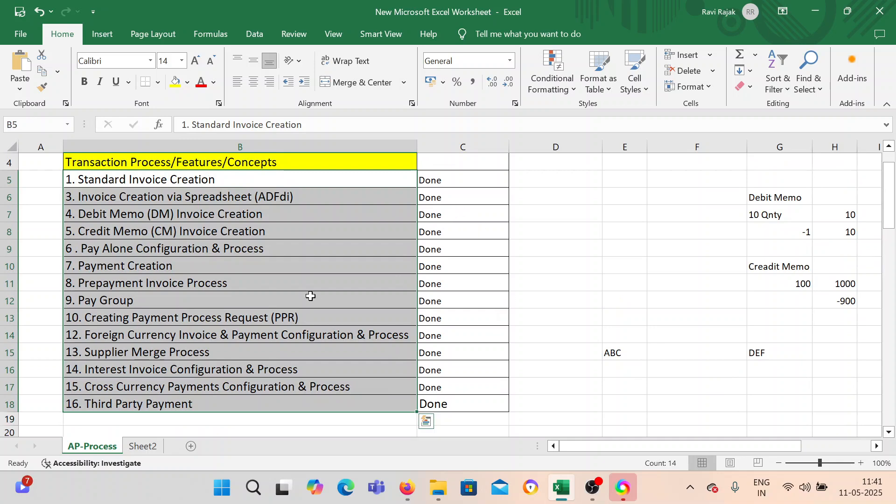
left_click(280, 289)
double_click(180, 267)
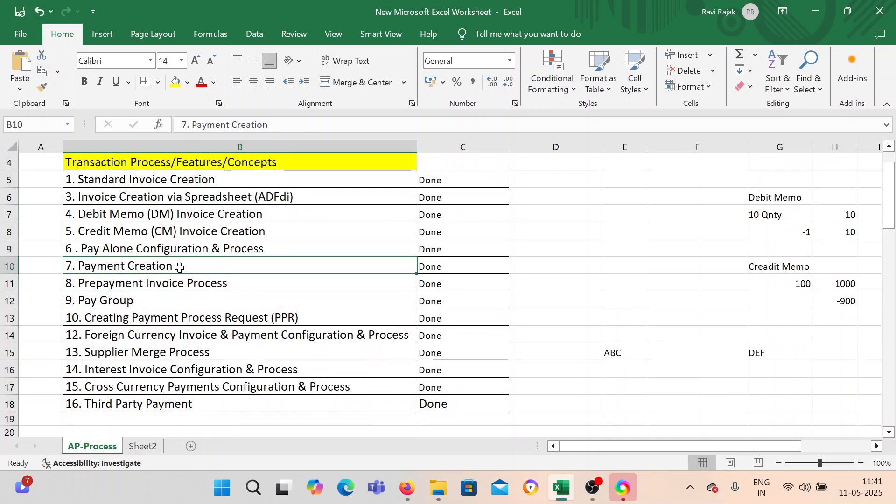
left_click(294, 234)
double_click(294, 234)
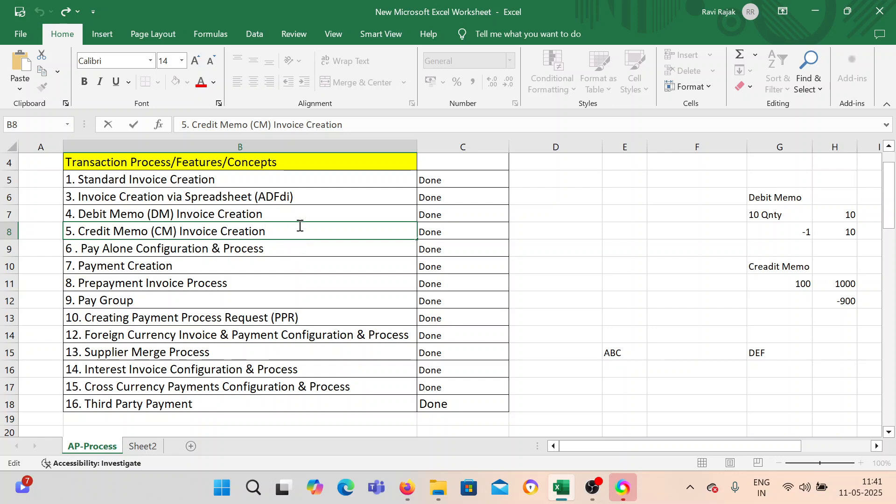
left_click(551, 323)
scroll(255, 314, "up", 2)
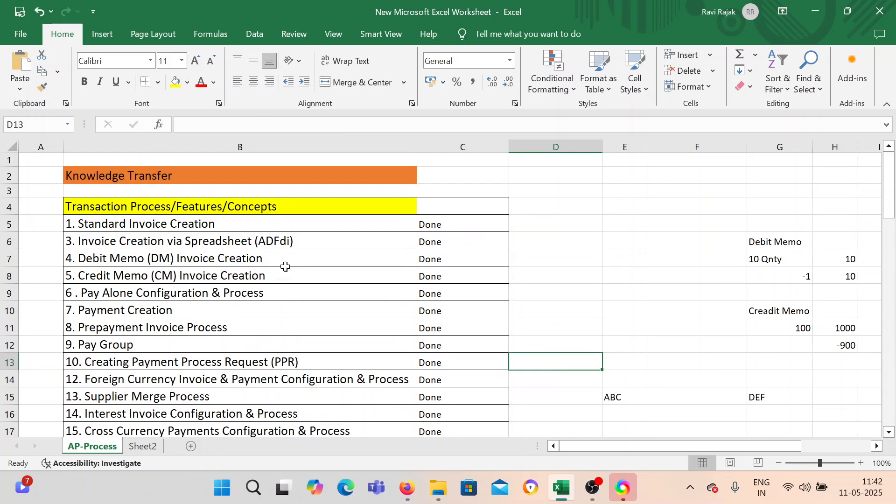
left_click(591, 487)
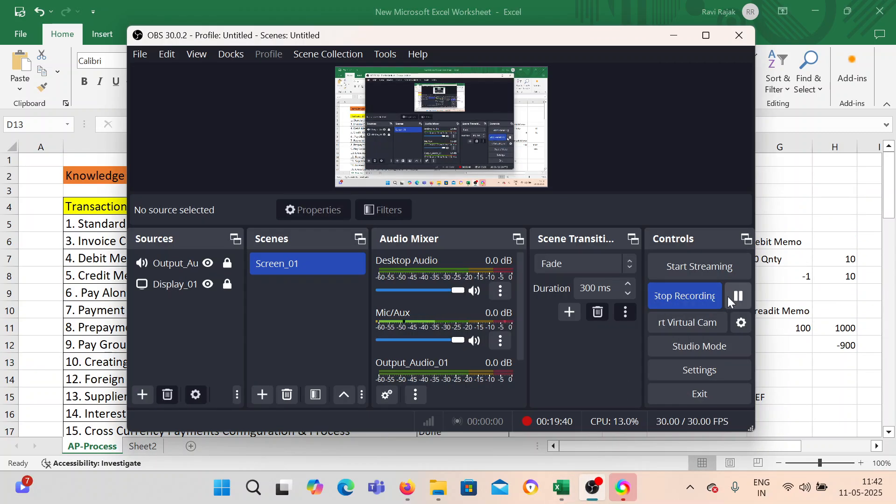